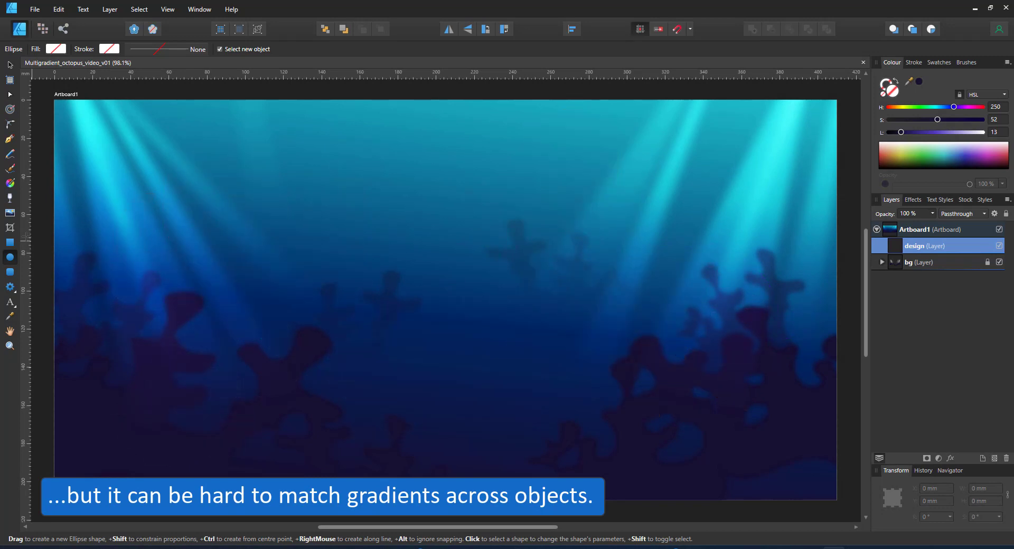
Draw a large dark head circle, then duplicate it into a smaller white eye and black pupil
drag(378, 160, 533, 354)
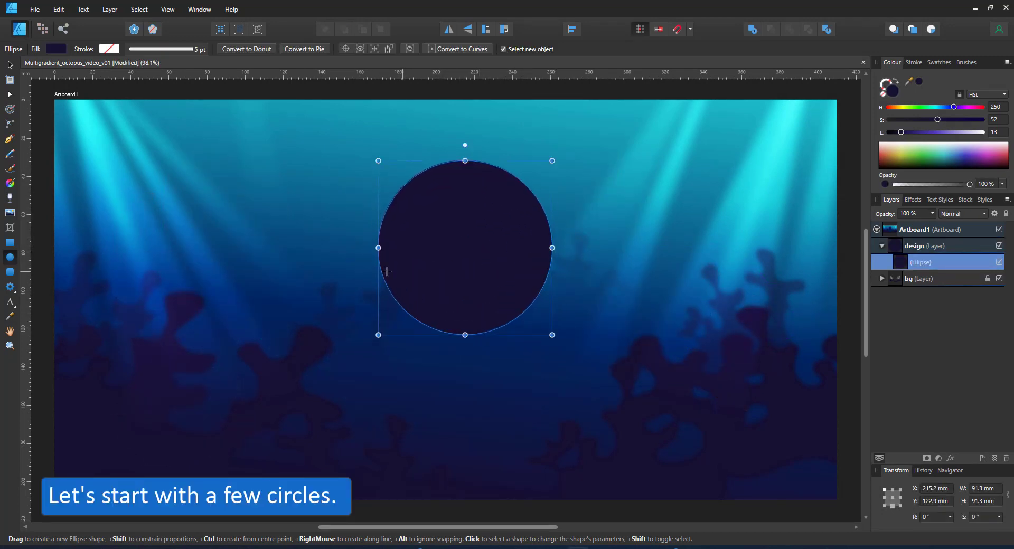
key(ctrl+j)
drag(901, 132, 982, 132)
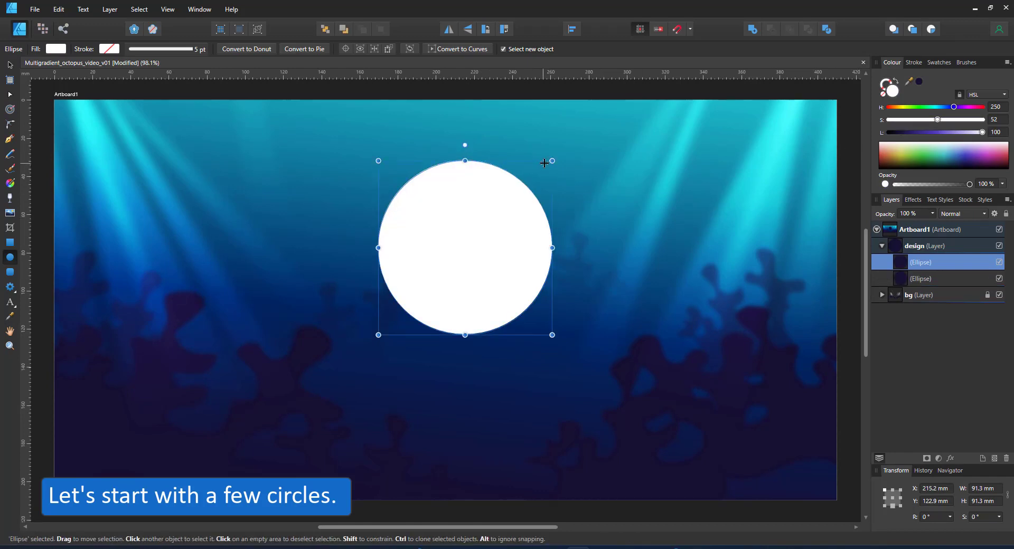
drag(544, 163, 516, 225)
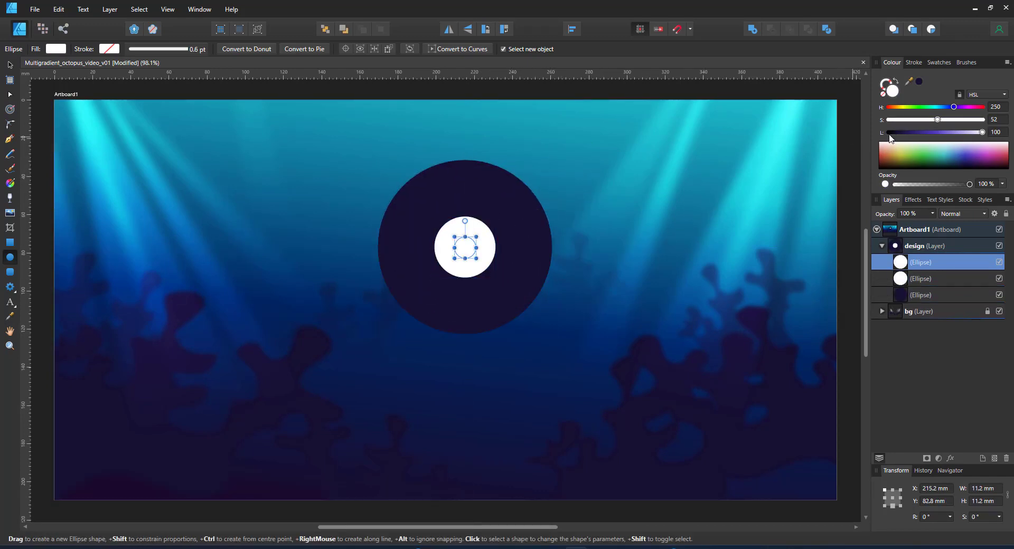
click(890, 135)
scroll(464, 211, up, 4)
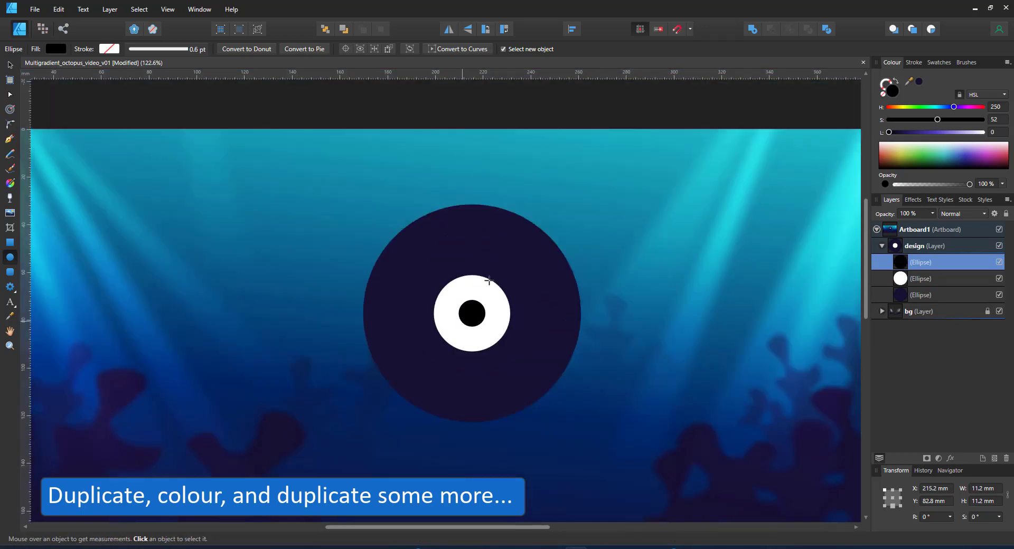
mouse_move(496, 283)
mouse_down()
mouse_move(521, 256)
mouse_move(484, 288)
mouse_up()
Add a white highlight circle on the pupil and group the three eye circles with Ctrl+G
key(ctrl+j)
click(889, 152)
key(ctrl+z)
key(v)
shift+click(479, 263)
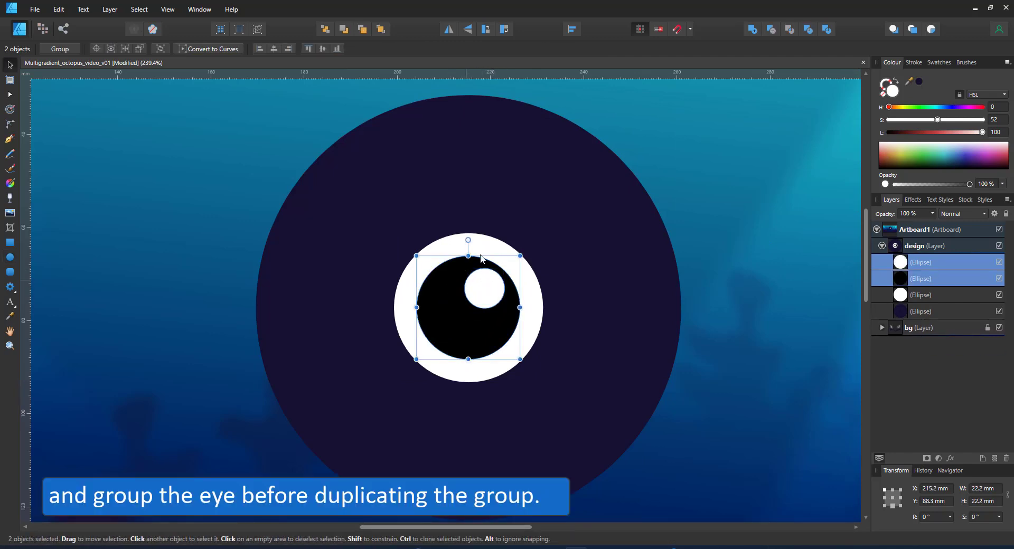
shift+click(486, 245)
key(ctrl+g)
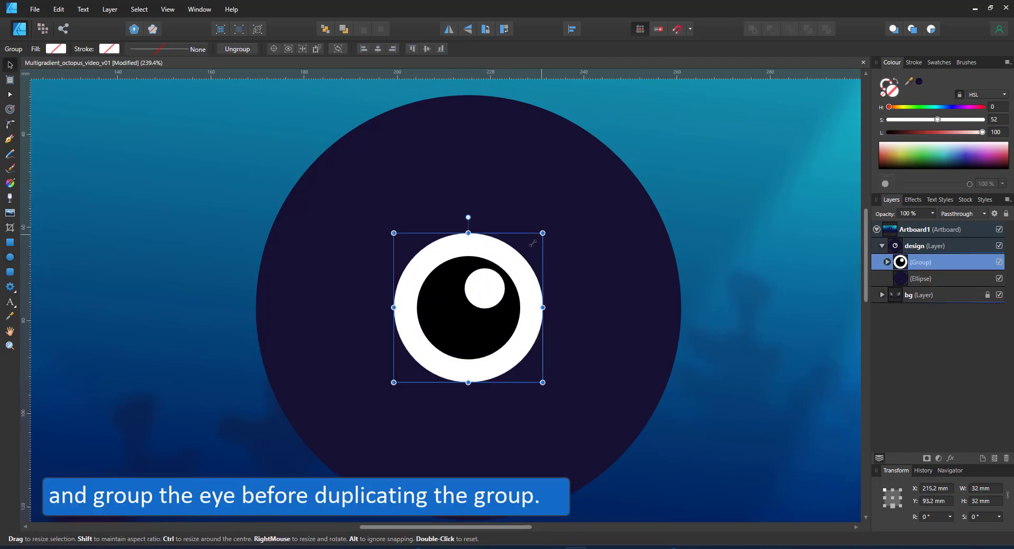
Shrink and place the eye group, copy it as a second eye, and nudge both eyes right
drag(542, 233, 494, 282)
mouse_move(493, 322)
mouse_down()
mouse_move(372, 363)
mouse_move(575, 378)
mouse_move(599, 362)
mouse_up()
shift+click(350, 373)
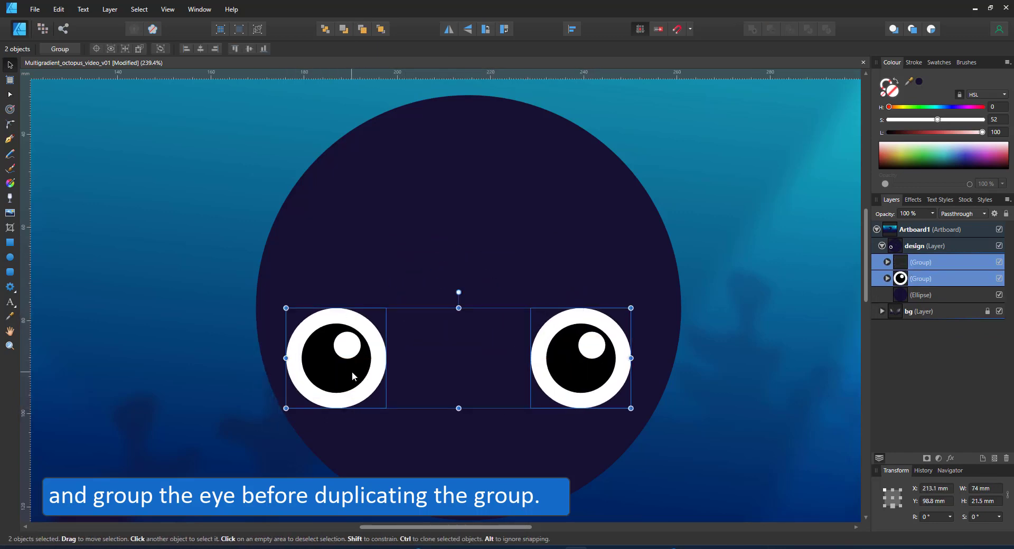
mouse_move(351, 373)
mouse_down()
mouse_move(367, 373)
mouse_move(358, 346)
mouse_up()
click(679, 32)
scroll(443, 358, down, 2)
scroll(465, 413, down, 2)
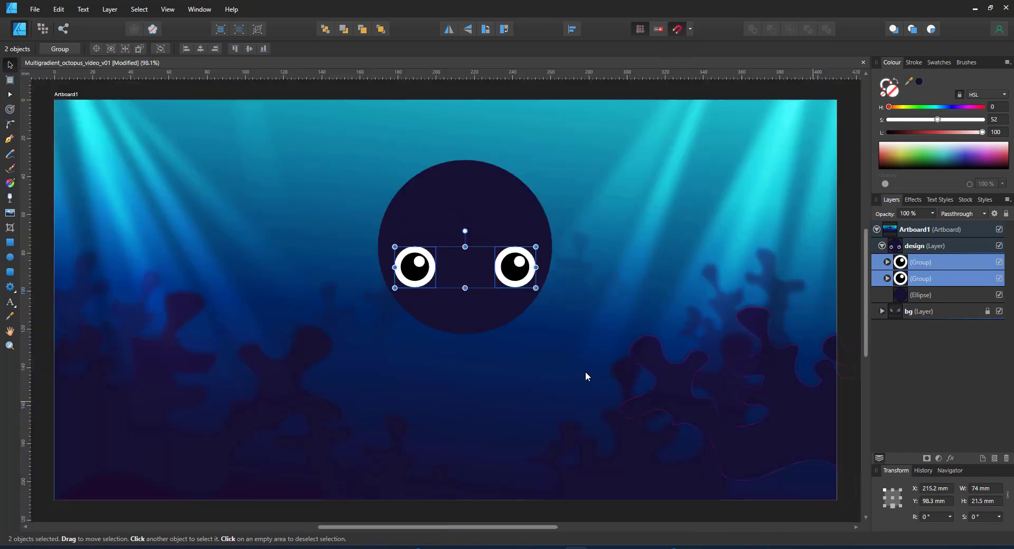
Raise the head and eyes together, then lower the eyes slightly within the head
shift+click(459, 207)
drag(467, 202, 468, 174)
click(418, 239)
shift+click(528, 240)
drag(530, 241, 530, 260)
Draw a three-node tentacle path with the Pen Tool from below the head toward the lower left
click(10, 154)
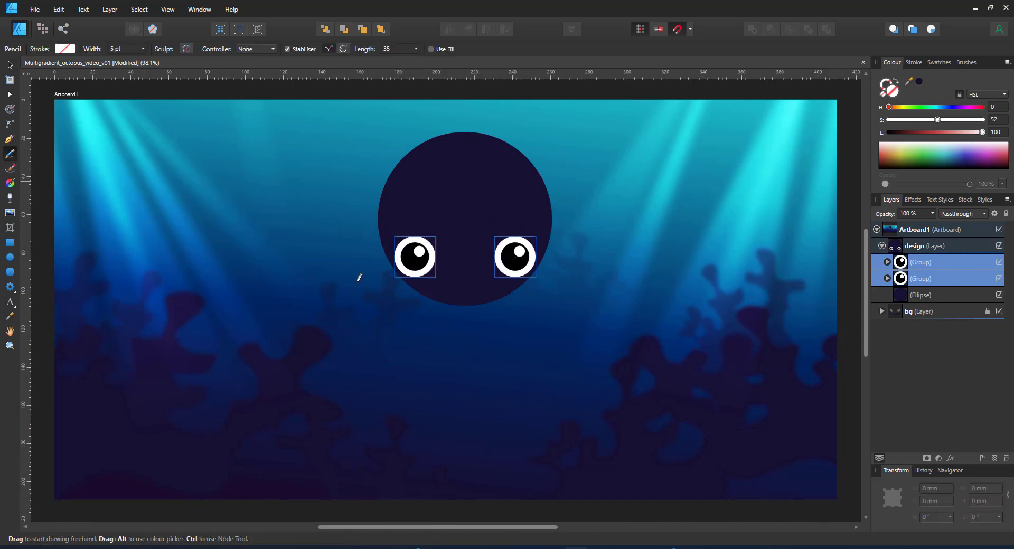
click(910, 299)
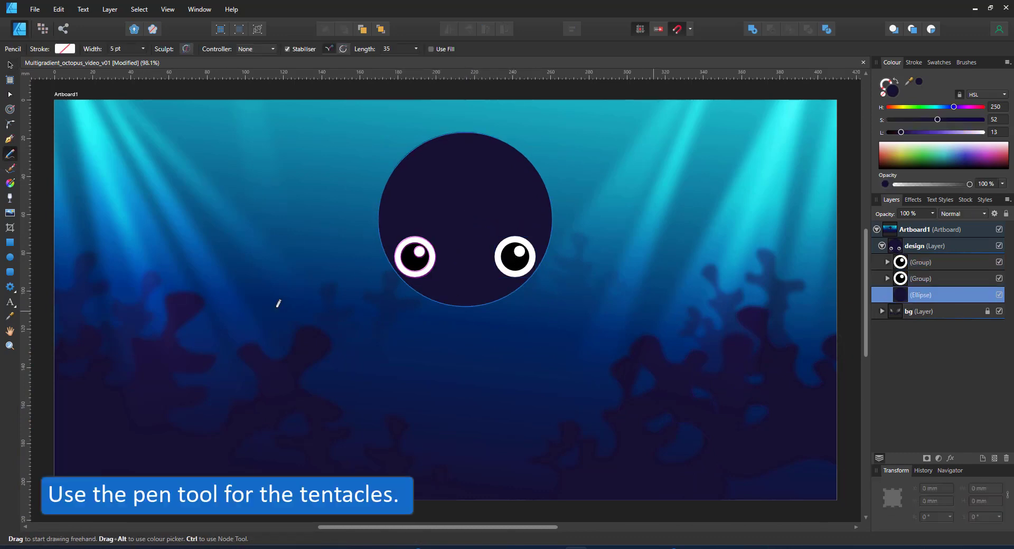
click(10, 139)
click(425, 282)
click(426, 341)
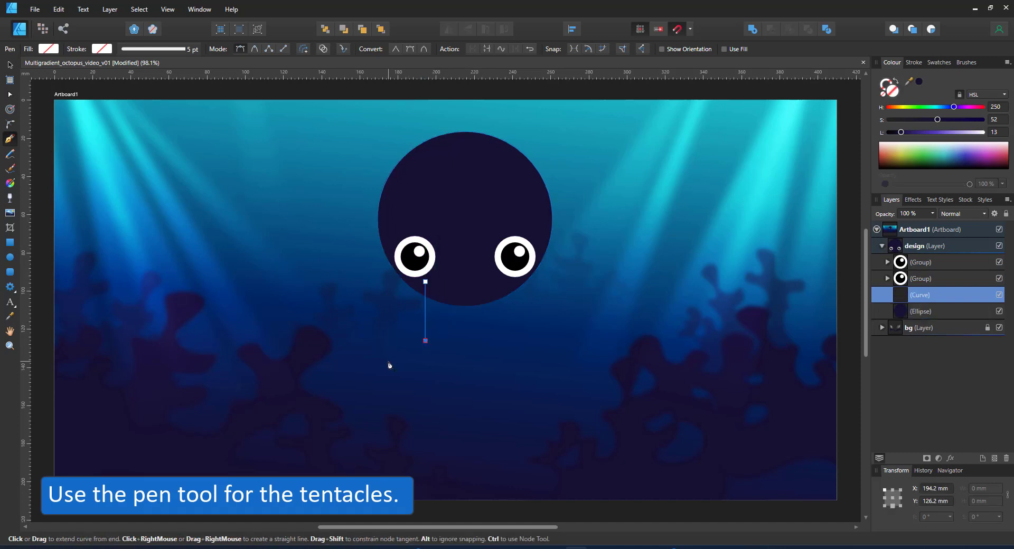
click(287, 371)
Delete a tentacle node, pull the corner down-left, and convert all the path's nodes to smooth
key(a)
drag(315, 345, 344, 376)
key(Delete)
drag(377, 345, 391, 379)
drag(425, 340, 404, 364)
drag(119, 195, 534, 496)
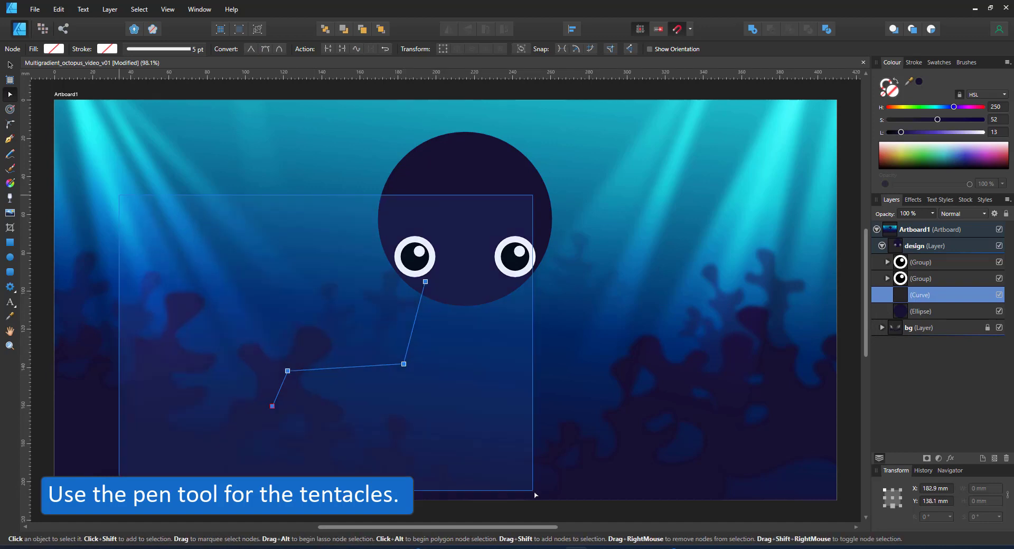
click(268, 51)
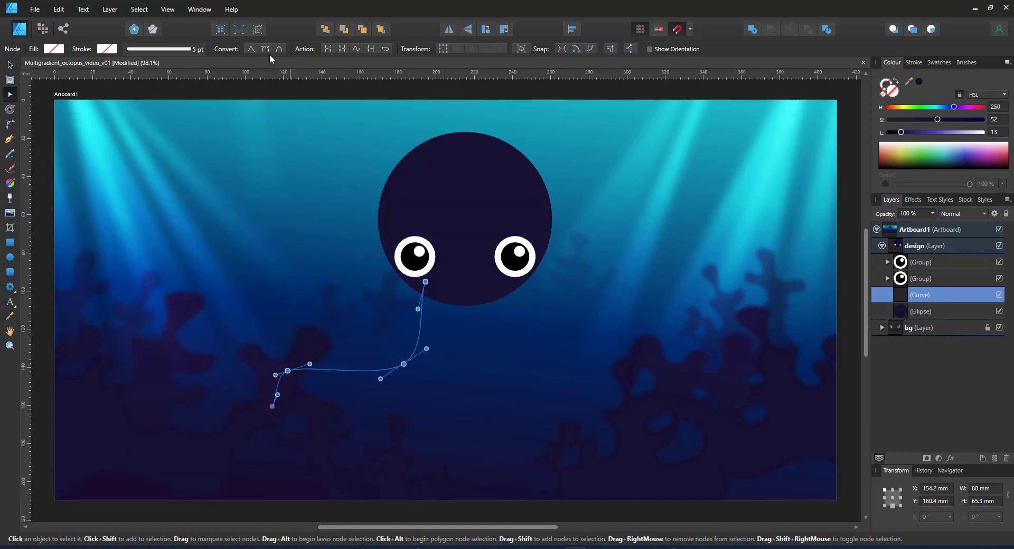
drag(288, 369, 321, 358)
click(299, 365)
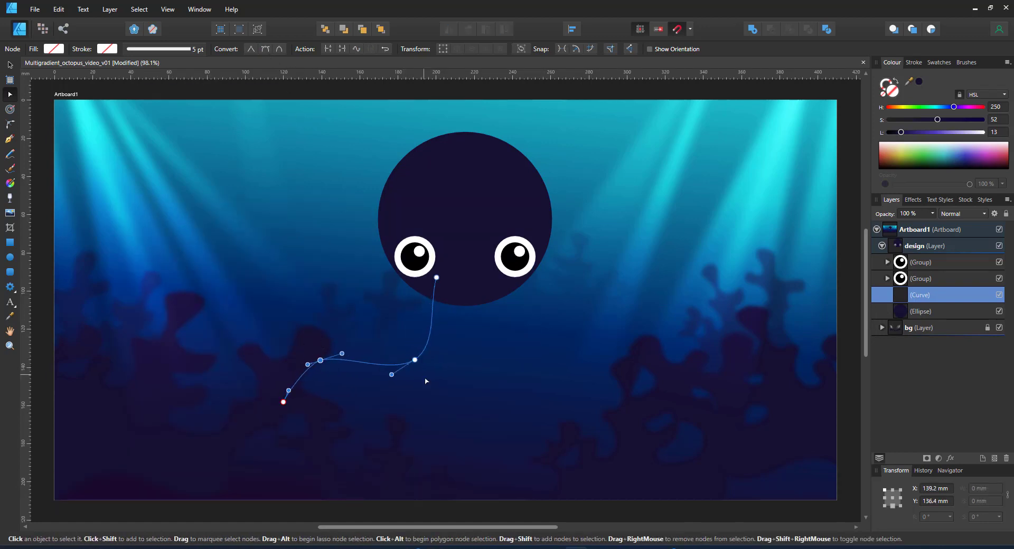
click(170, 49)
Widen the tentacle stroke to 75 pt and shape its pressure profile so the tip tapers
text(50)
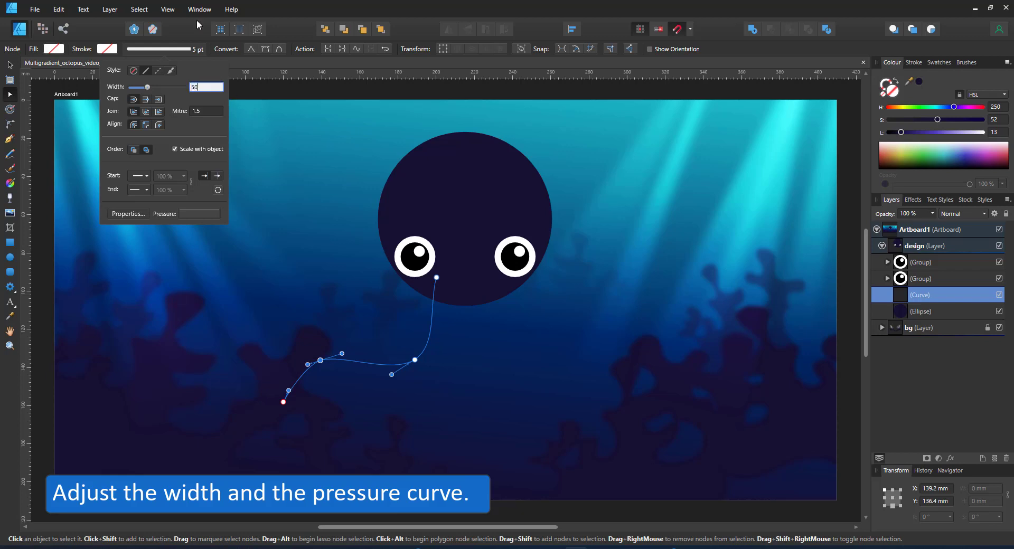
key(Return)
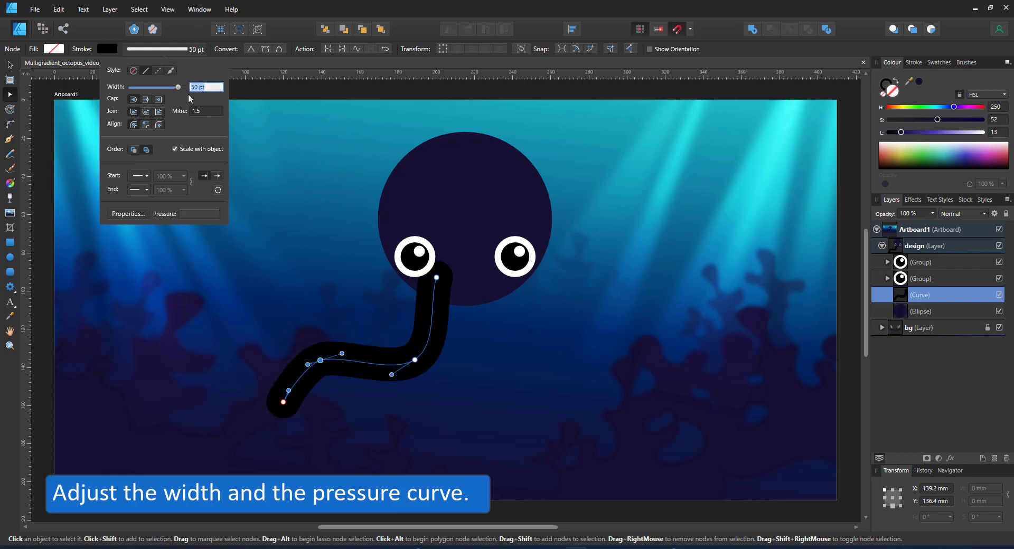
text(60)
key(Return)
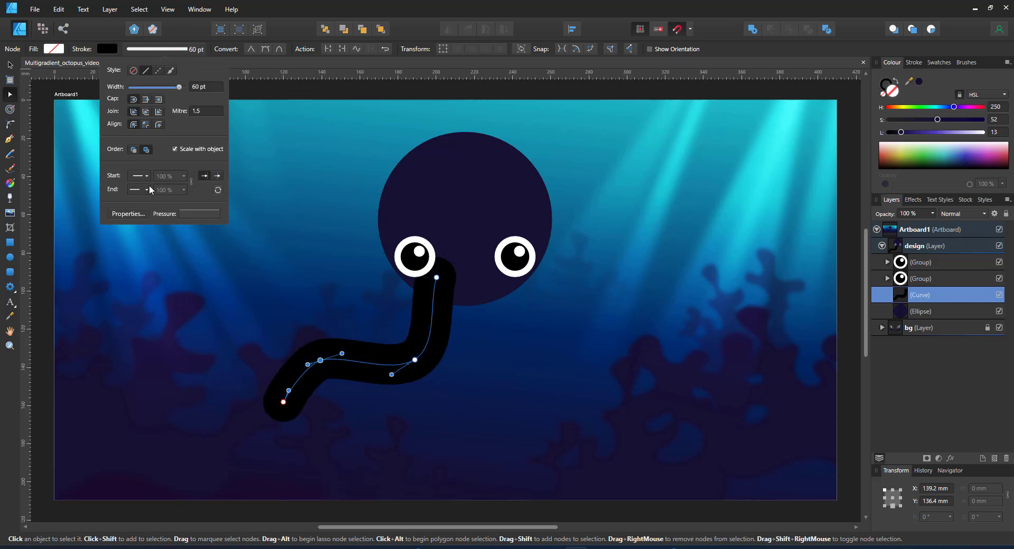
click(205, 214)
drag(213, 227, 211, 346)
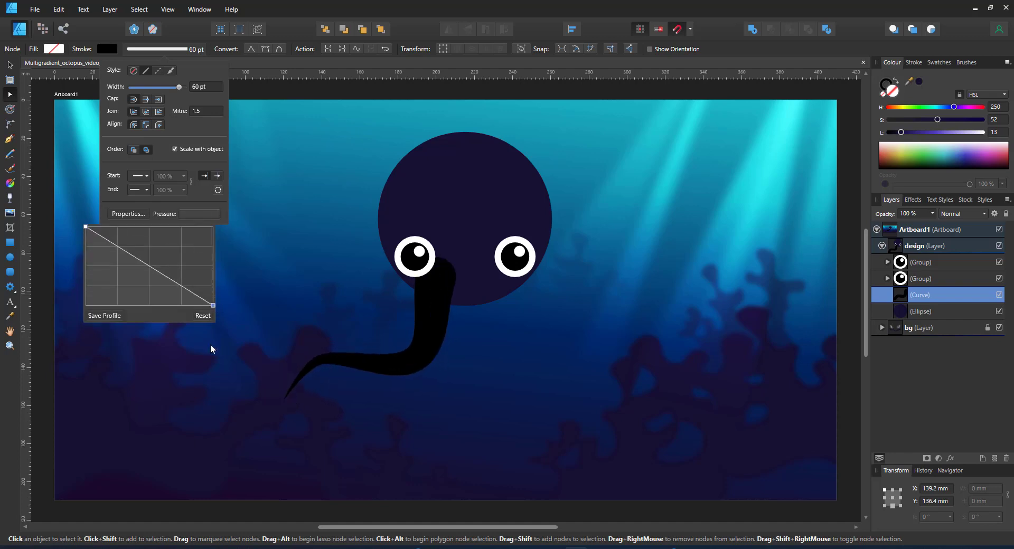
mouse_move(185, 289)
mouse_down()
mouse_move(198, 258)
mouse_move(179, 248)
mouse_up()
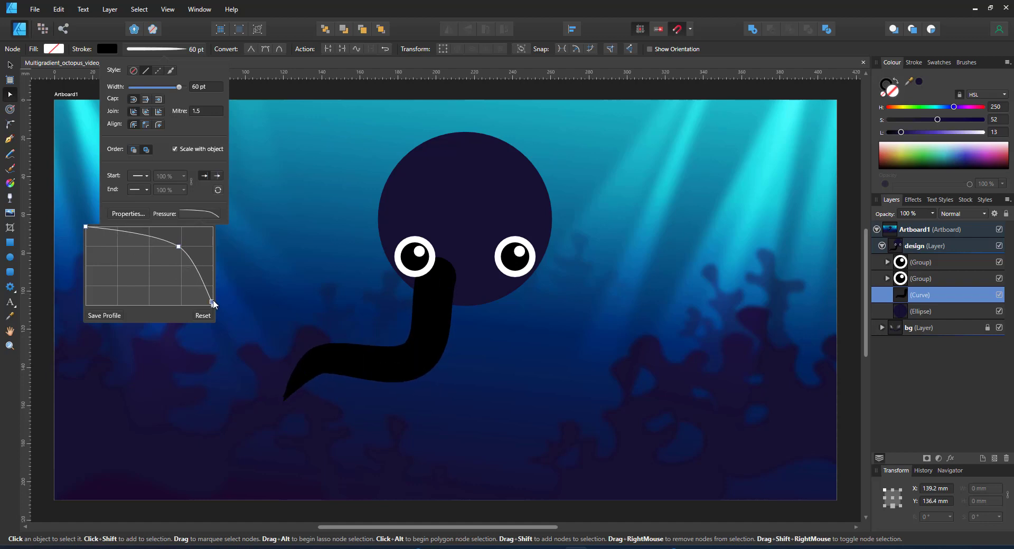
drag(212, 304, 213, 284)
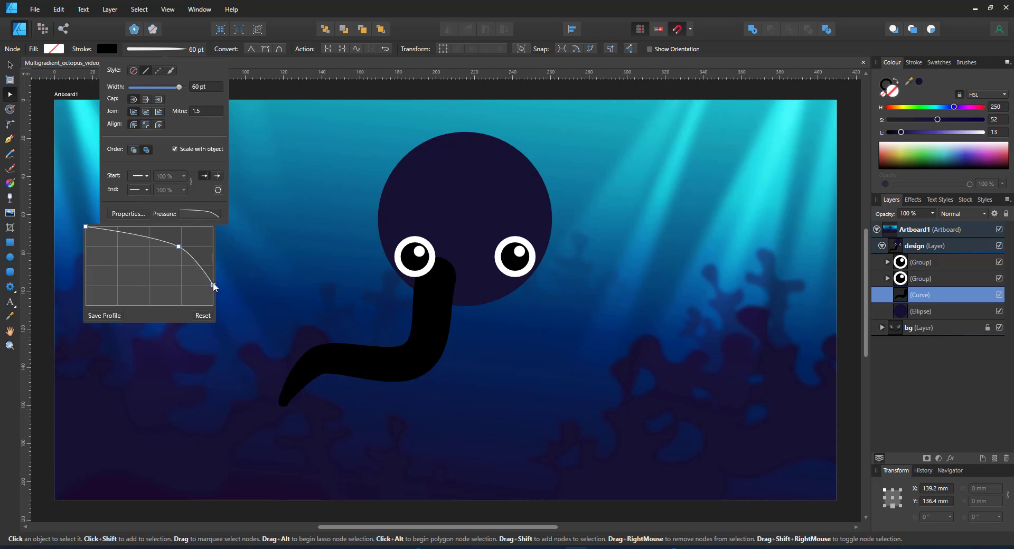
click(201, 88)
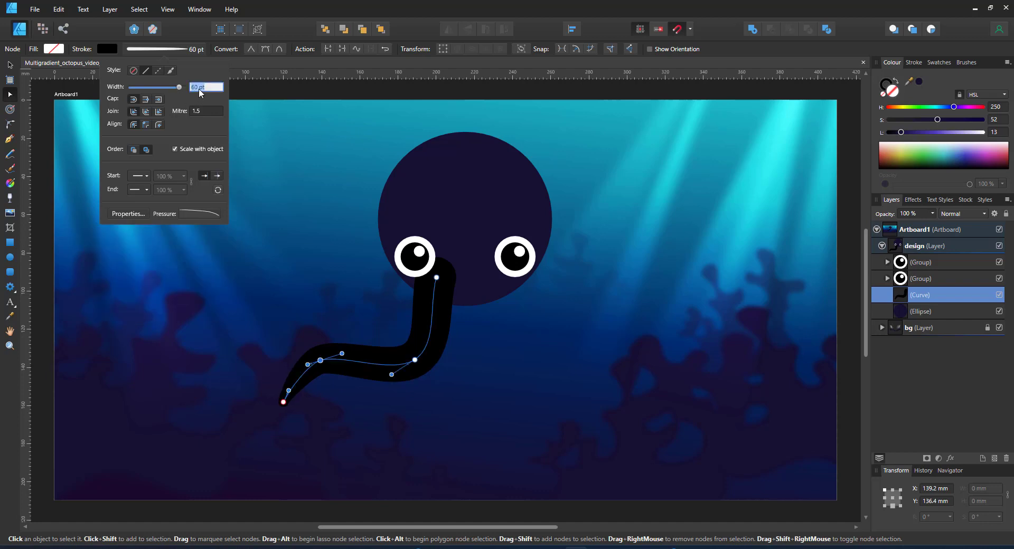
key(Return)
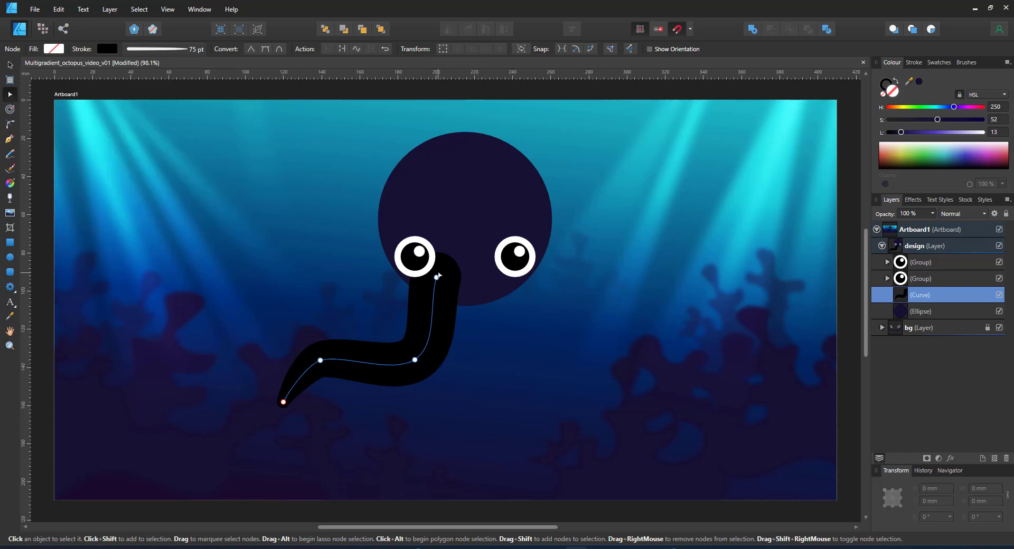
Tuck the tentacle under the left eye and duplicate it into a second upward-curving tentacle behind the head
drag(438, 276, 426, 274)
key(ctrl+j)
click(283, 403)
drag(283, 403, 259, 211)
drag(414, 359, 273, 307)
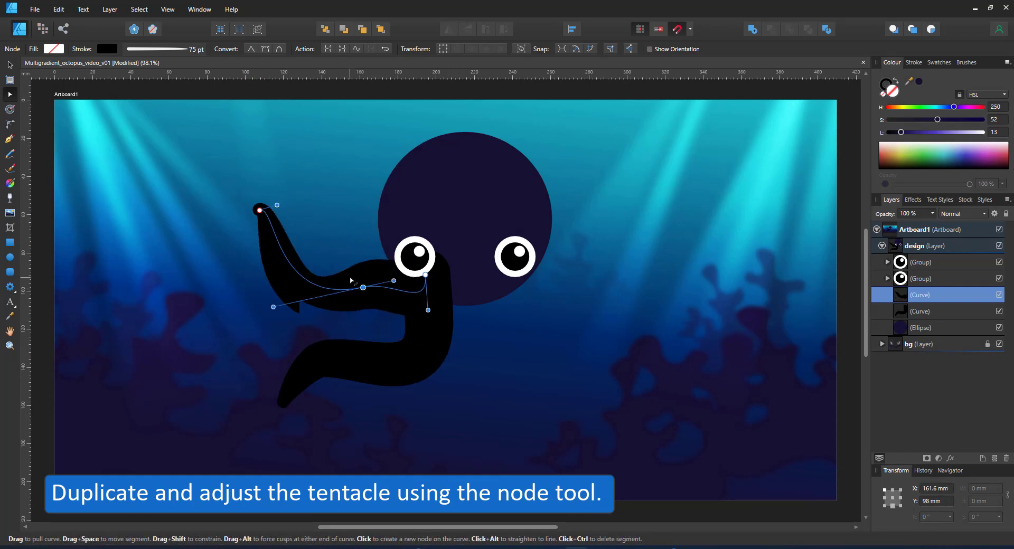
drag(349, 279, 343, 279)
drag(277, 205, 334, 223)
drag(219, 231, 305, 281)
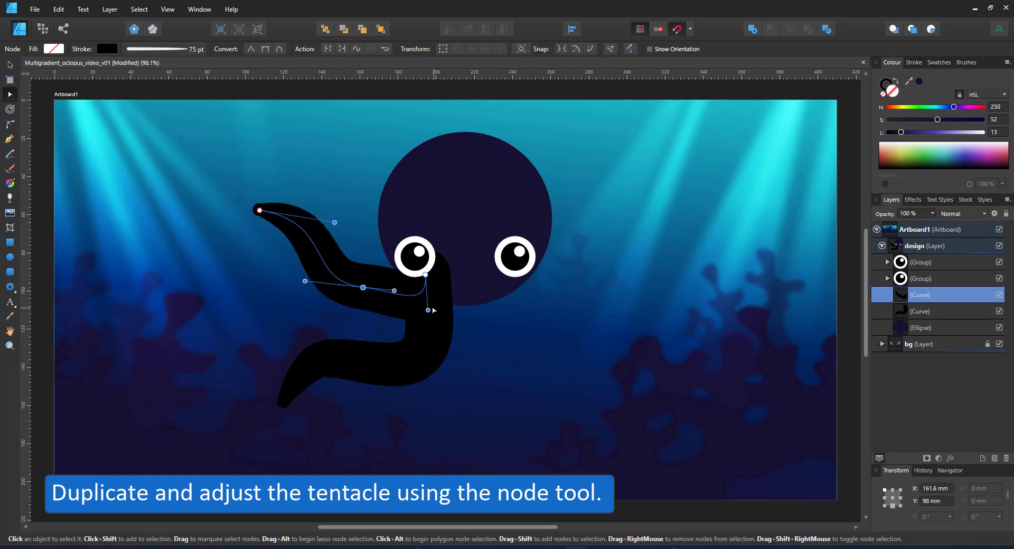
drag(428, 310, 406, 287)
key(ctrl+[)
key(ctrl+[)
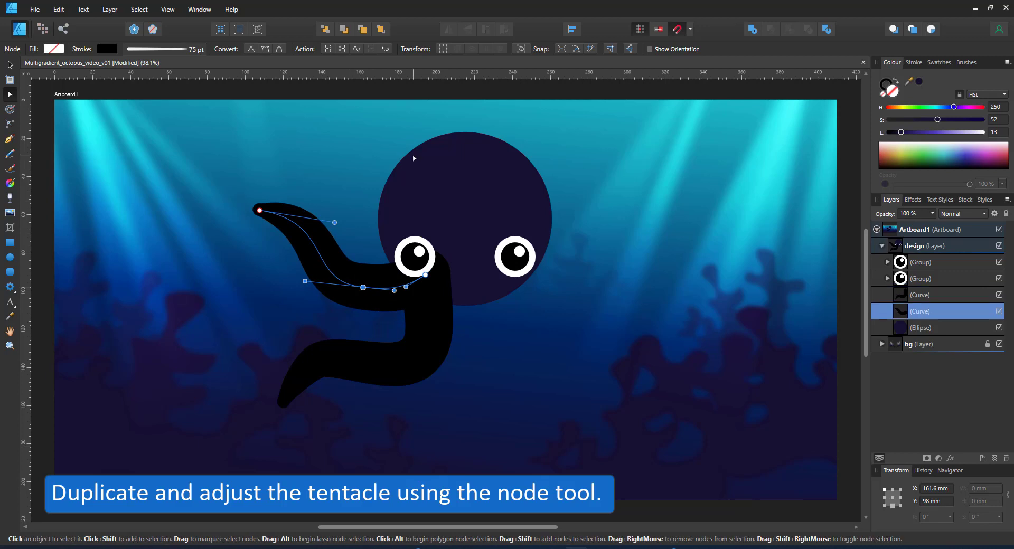
Duplicate a third tentacle reaching out left and refine the nodes of the left tentacles
key(ctrl+j)
drag(260, 211, 201, 314)
drag(363, 288, 358, 328)
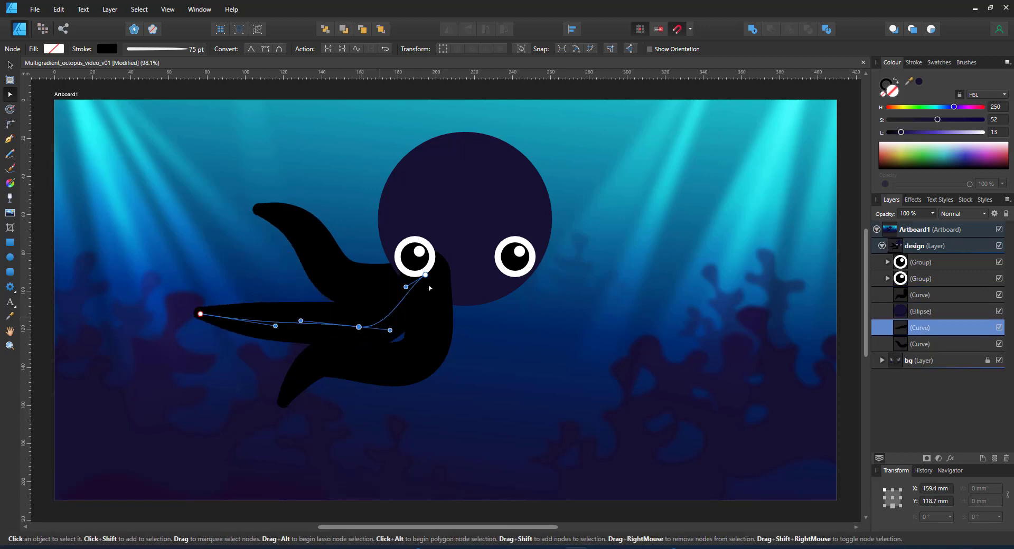
drag(275, 326, 267, 287)
drag(200, 314, 210, 338)
click(297, 371)
drag(270, 349, 319, 378)
click(317, 323)
drag(359, 327, 384, 346)
Duplicate the three left tentacles, flip them horizontally, and move them to the right side
key(v)
shift+click(316, 277)
shift+click(339, 381)
key(ctrl+j)
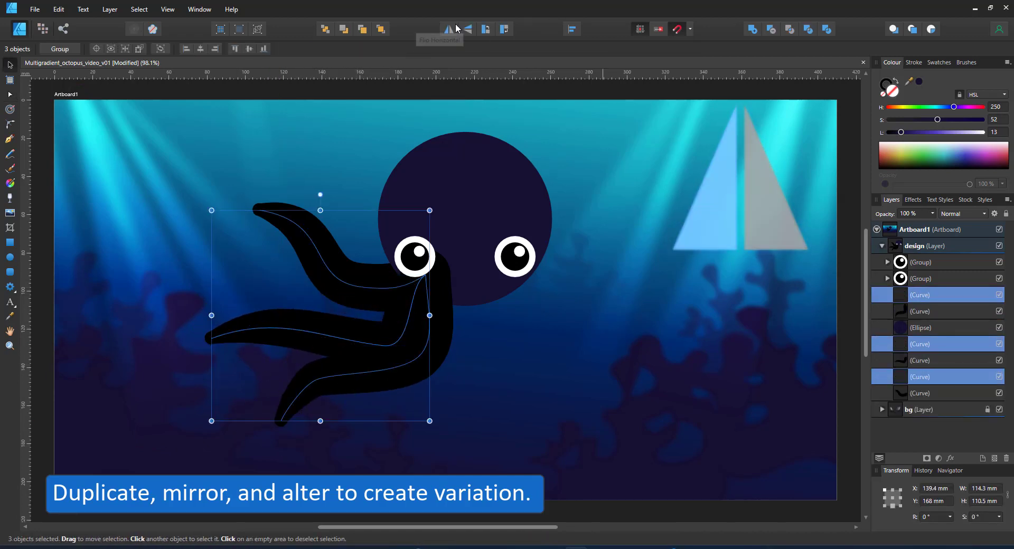
click(450, 31)
drag(324, 258, 617, 267)
Curl the upper right tentacle's tip and bend the middle right tentacle up-left with an added node
click(619, 263)
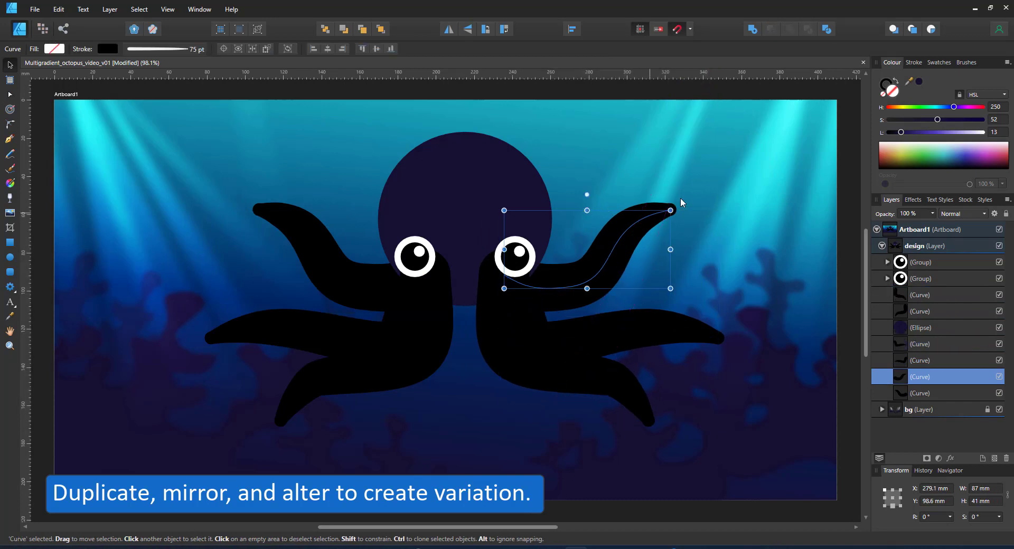
key(a)
drag(671, 210, 622, 187)
drag(562, 164, 672, 227)
click(685, 335)
click(654, 329)
drag(718, 338, 580, 268)
drag(564, 264, 652, 277)
drag(654, 328, 562, 365)
click(546, 346)
Copy the lower right tentacle toward the left and delete the copy's tip node
click(550, 351)
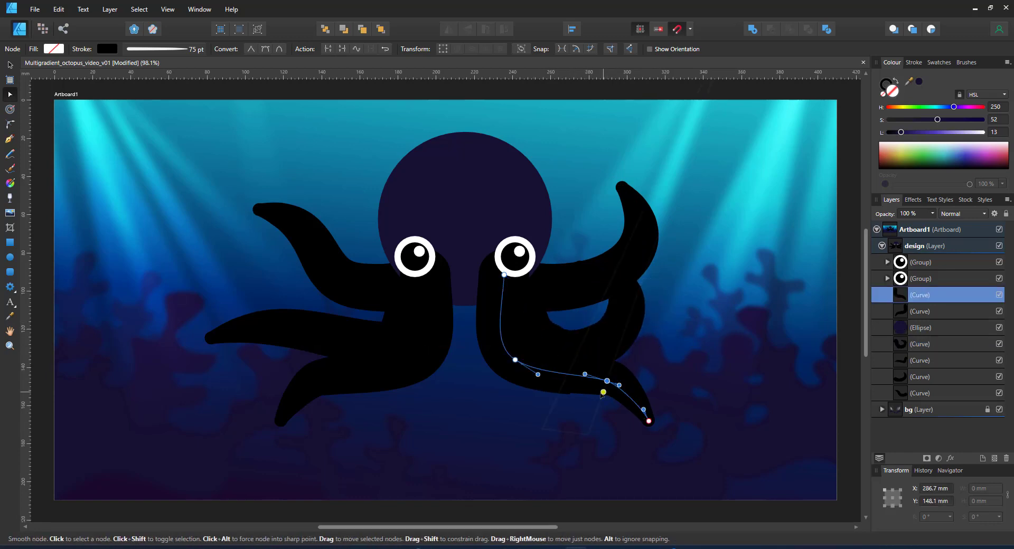
drag(570, 377, 551, 464)
click(616, 421)
key(Delete)
Duplicate the central tentacle, mirror it to the left, and bend its tip into a curl
key(ctrl+j)
key(v)
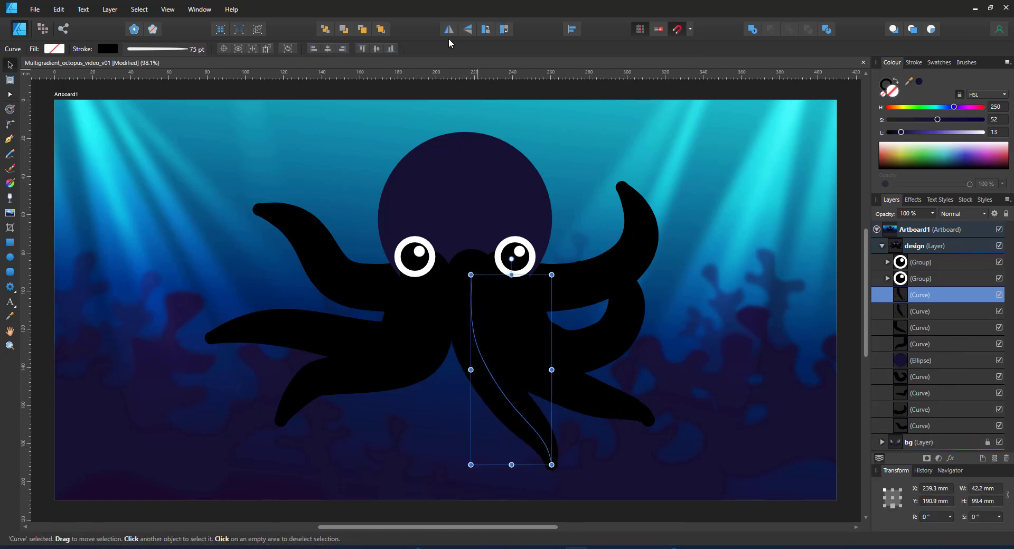
click(449, 30)
drag(520, 380, 421, 386)
key(a)
drag(371, 465, 420, 475)
drag(424, 438, 394, 448)
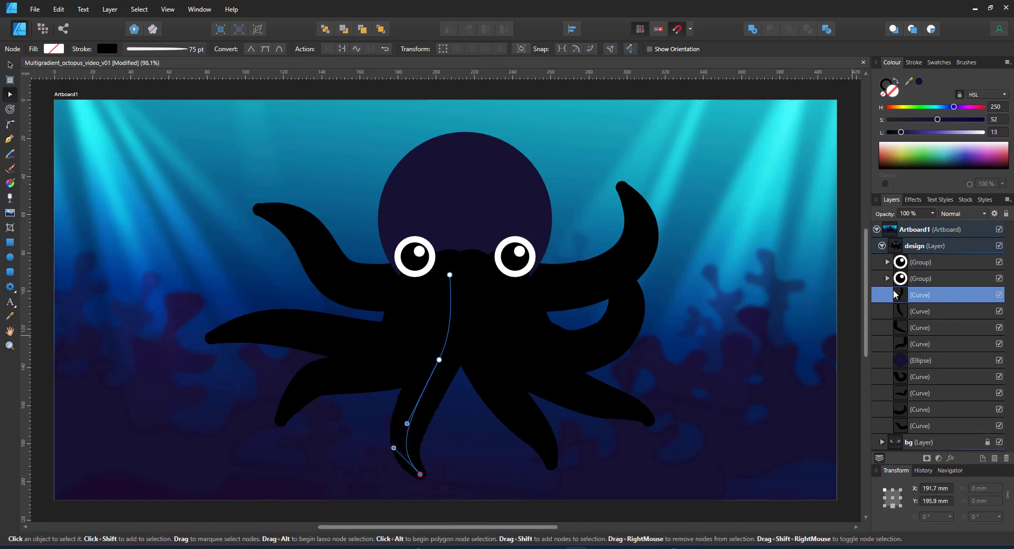
click(951, 376)
click(919, 361)
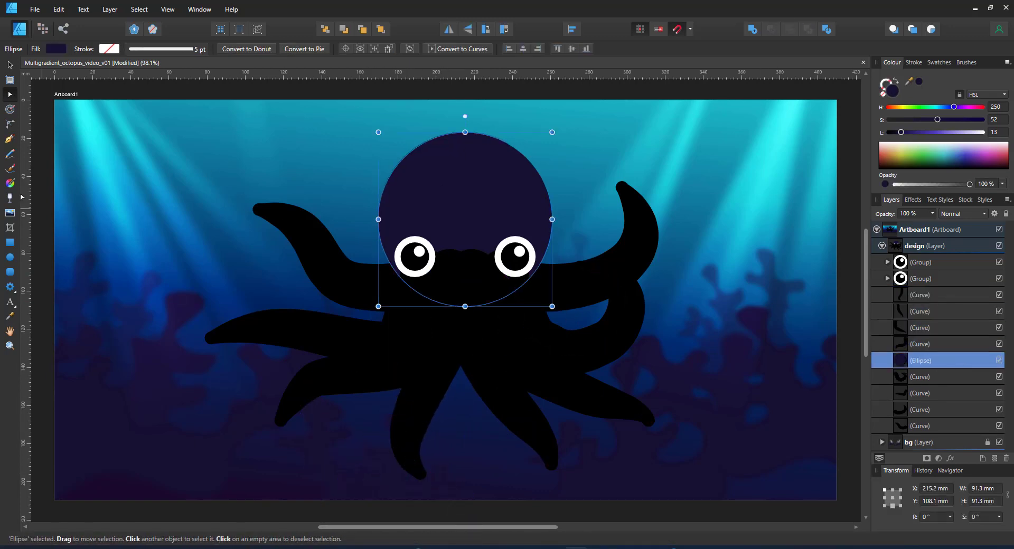
Lay a vertical linear gradient across the head, reverse its direction, and add a stop
key(g)
drag(467, 147, 467, 247)
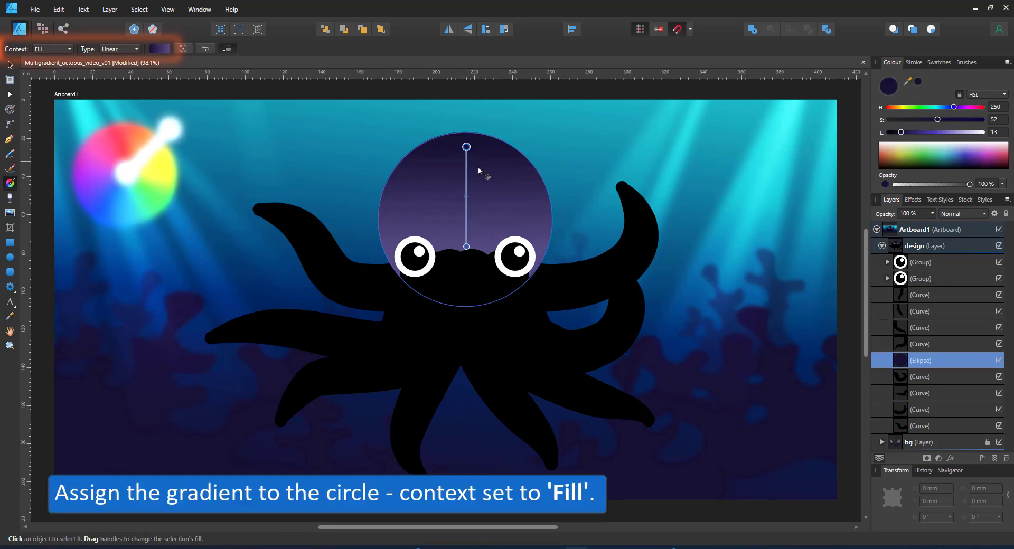
click(206, 49)
drag(466, 156, 467, 183)
click(466, 147)
drag(955, 107, 982, 120)
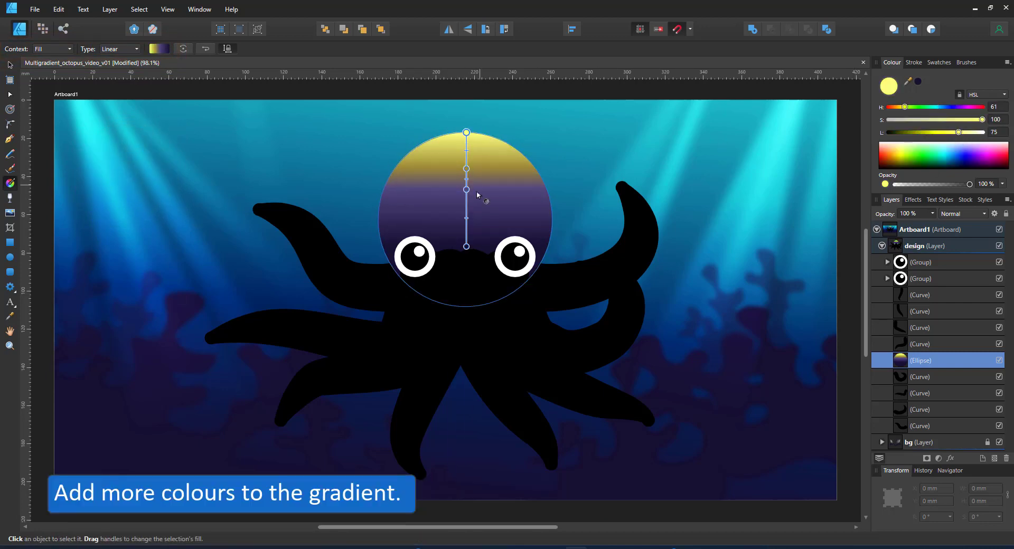
Add a magenta stop below the orange one and brighten the gradient's end stop to purple
click(467, 222)
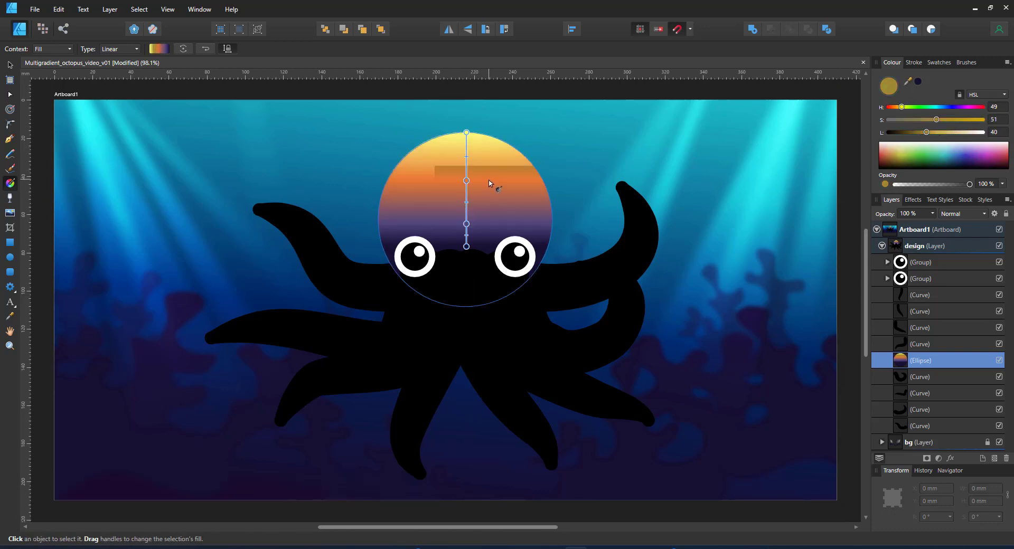
drag(466, 181, 467, 169)
click(466, 200)
drag(983, 108, 972, 108)
drag(909, 119, 937, 120)
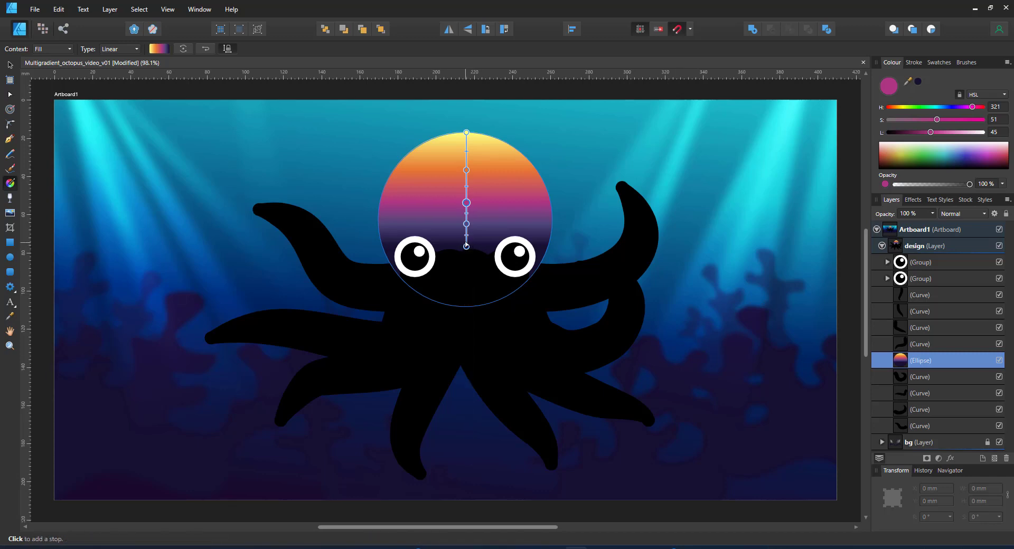
drag(467, 242, 467, 194)
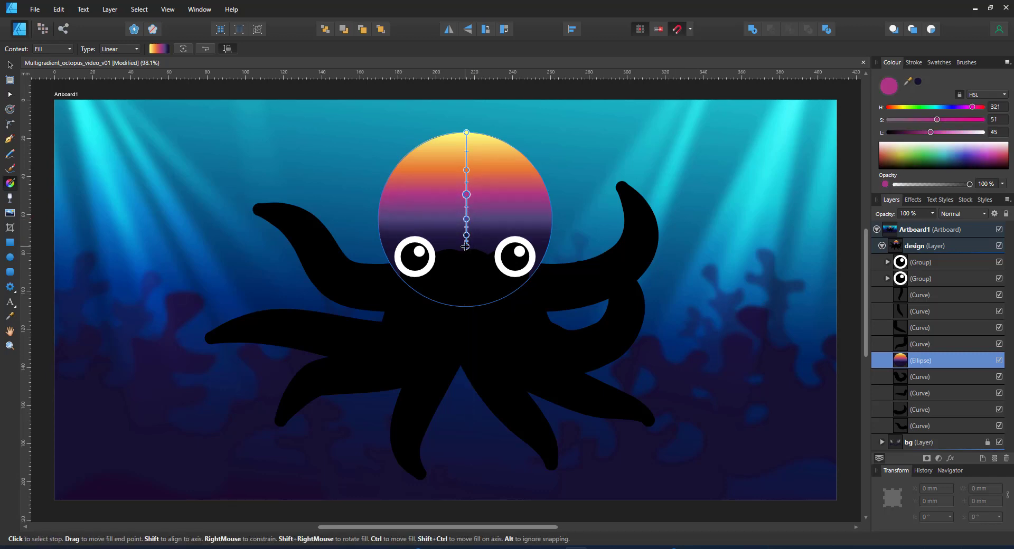
click(466, 247)
mouse_move(900, 133)
mouse_down()
mouse_move(933, 132)
mouse_move(911, 120)
mouse_move(918, 132)
mouse_up()
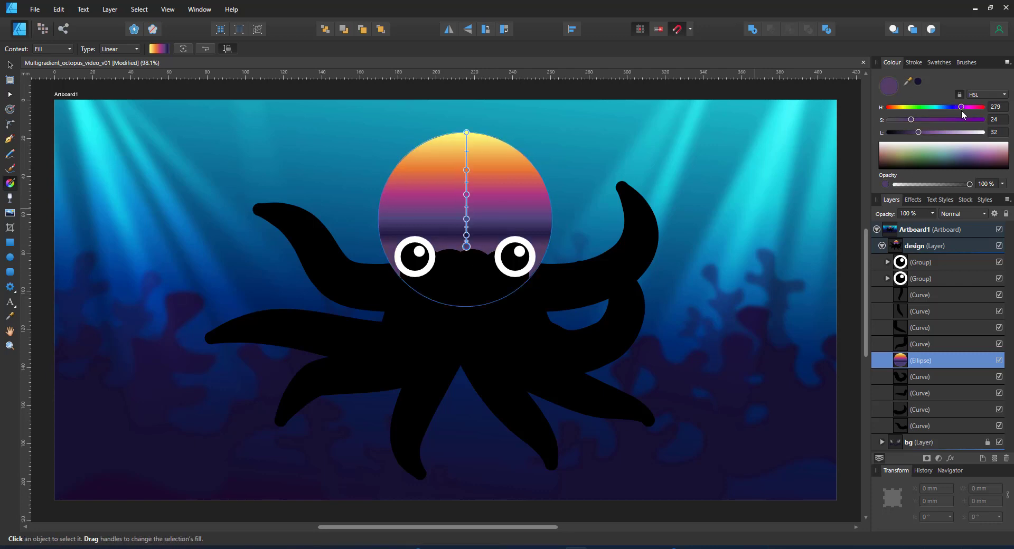
Remove the blue stop, add a dark purple stop, and turn the bottom stop a greyish teal-blue
drag(466, 170, 467, 166)
key(ctrl+z)
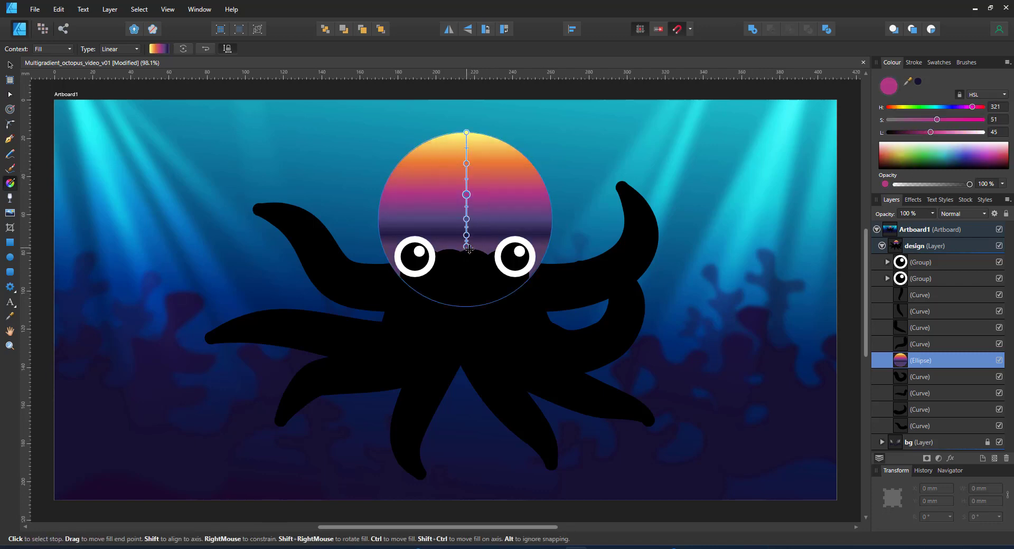
drag(466, 235, 466, 233)
drag(467, 219, 467, 183)
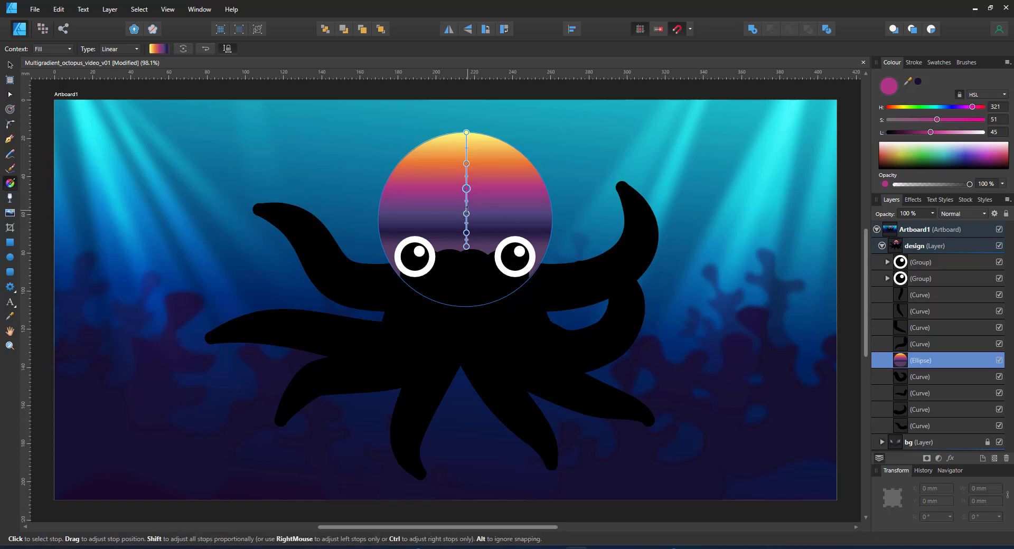
click(467, 214)
key(Delete)
drag(467, 226, 466, 216)
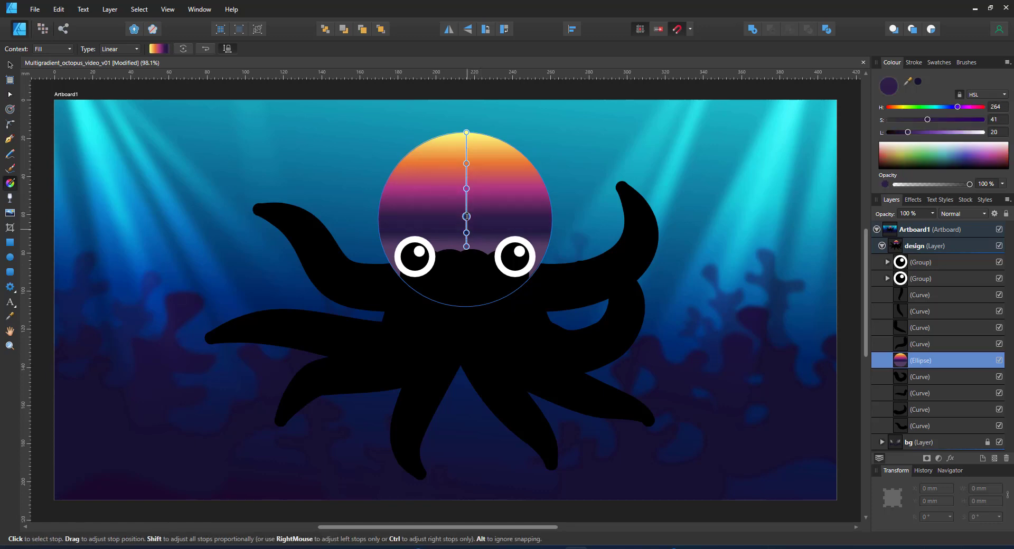
click(466, 246)
drag(926, 106, 944, 112)
drag(919, 133, 931, 134)
Stretch the gradient from above the head down to the tentacle tips, raising the orange, magenta, purple and navy stops
drag(466, 247, 470, 468)
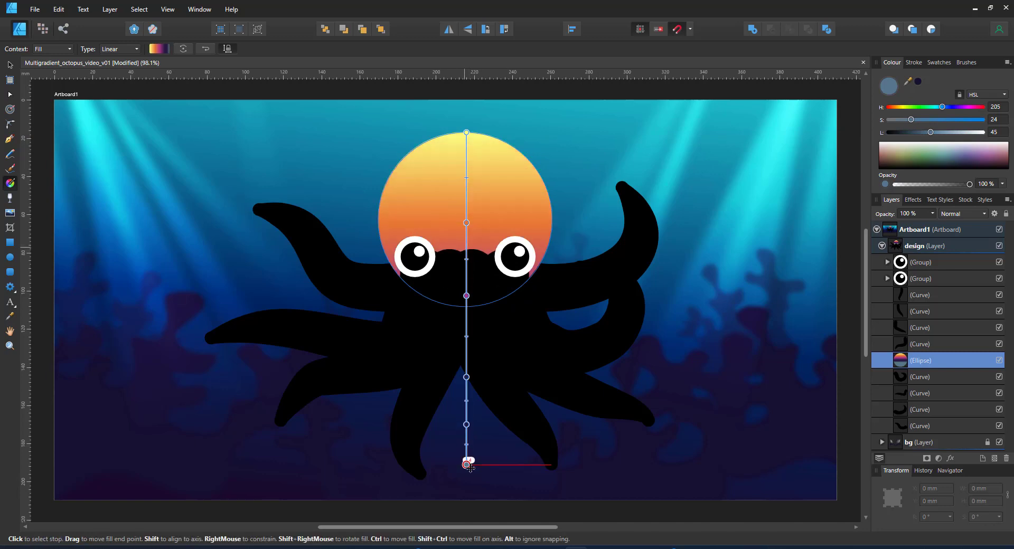
drag(466, 133, 467, 116)
drag(467, 212, 467, 162)
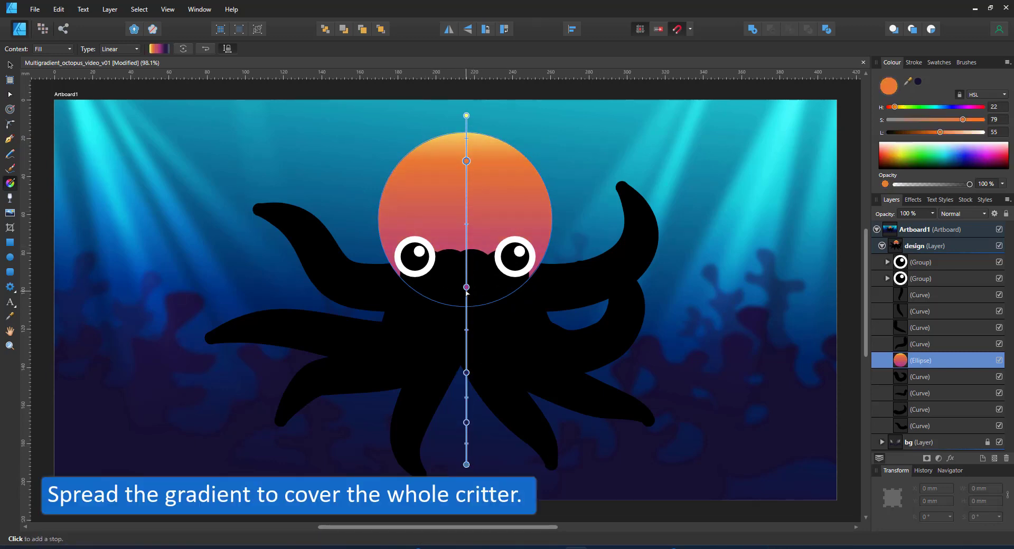
drag(467, 287, 467, 230)
drag(467, 373, 466, 276)
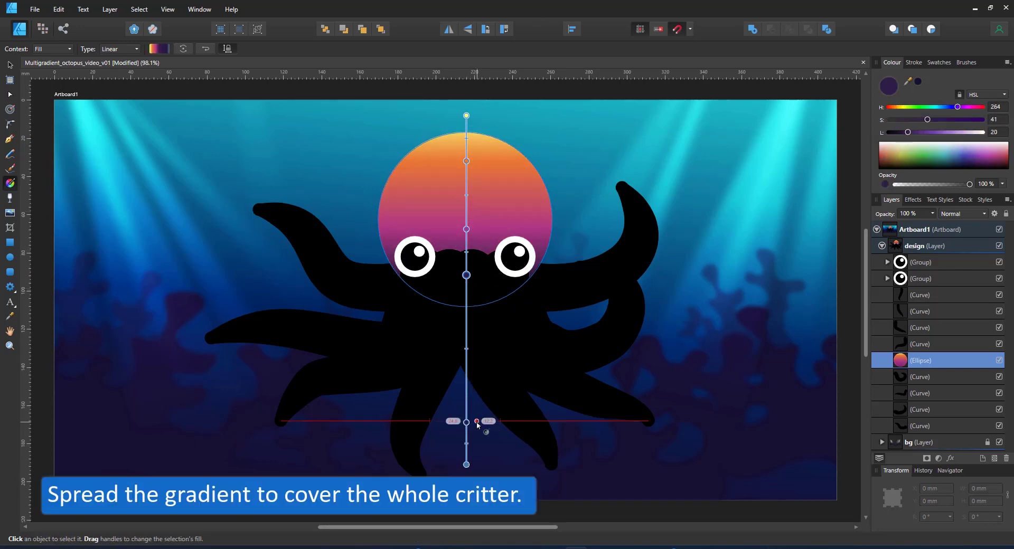
drag(467, 423, 467, 352)
click(467, 415)
Set the gradient's end stop to teal with hue 177, saturation 54 and lightness 53
click(466, 465)
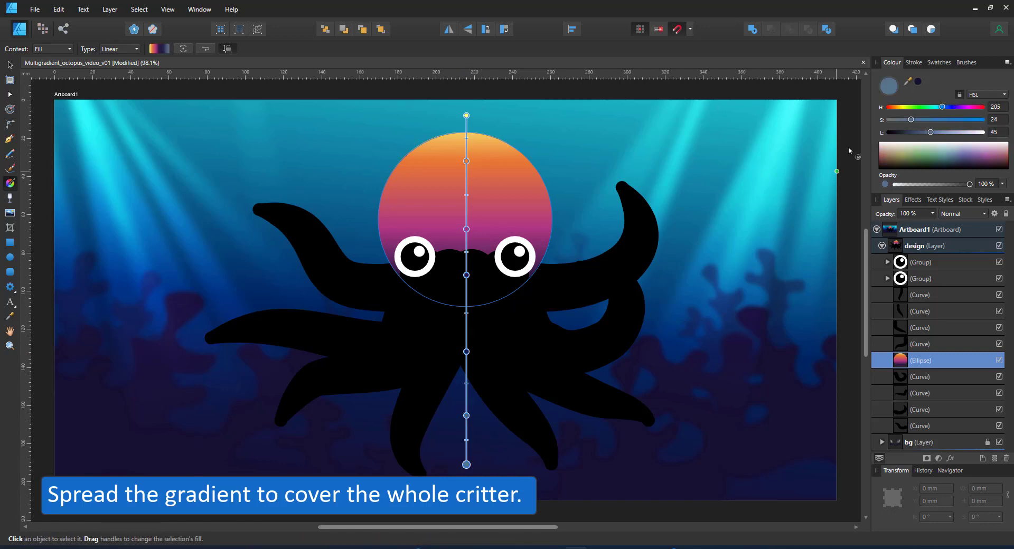
drag(942, 107, 934, 107)
drag(911, 120, 949, 125)
click(470, 216)
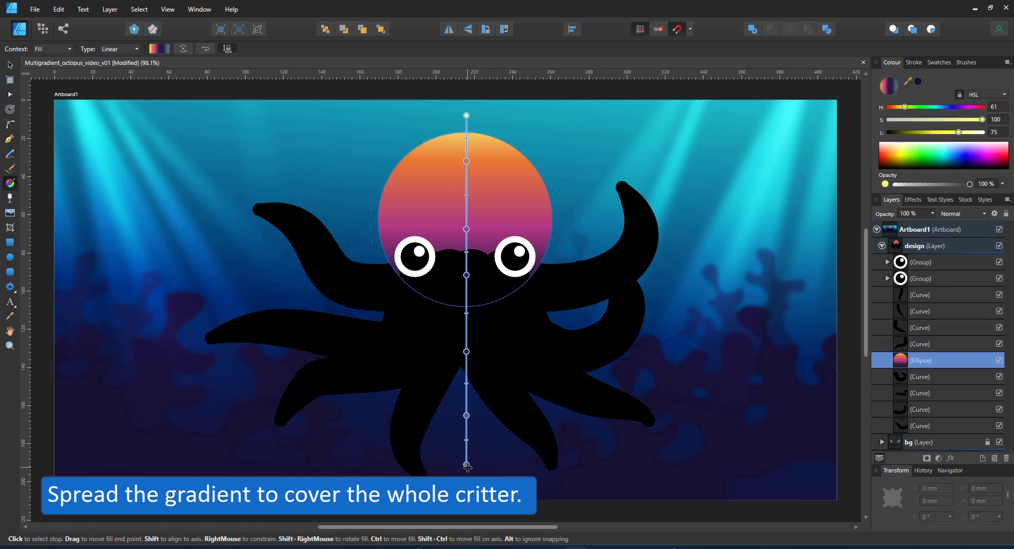
click(467, 464)
click(935, 108)
click(940, 120)
click(938, 132)
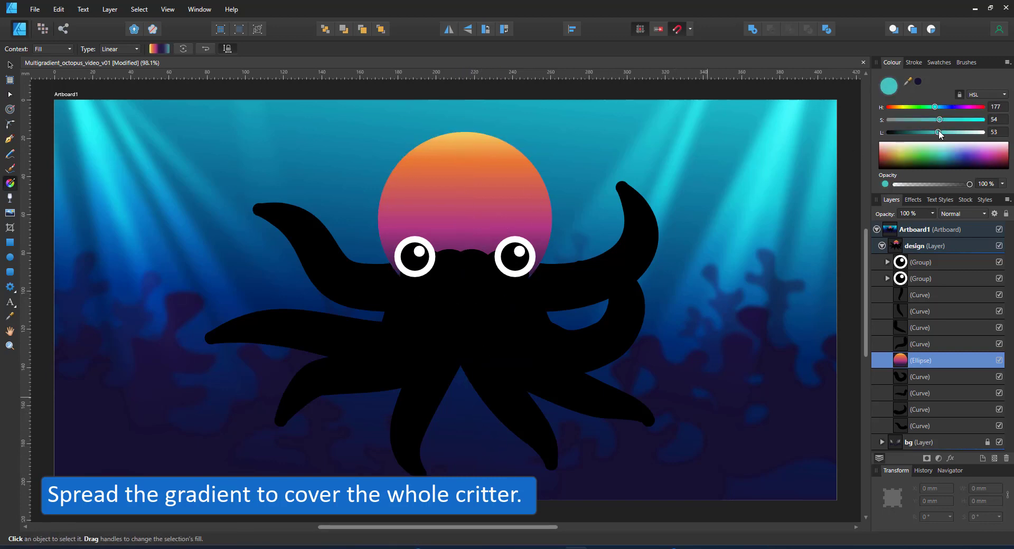
click(941, 62)
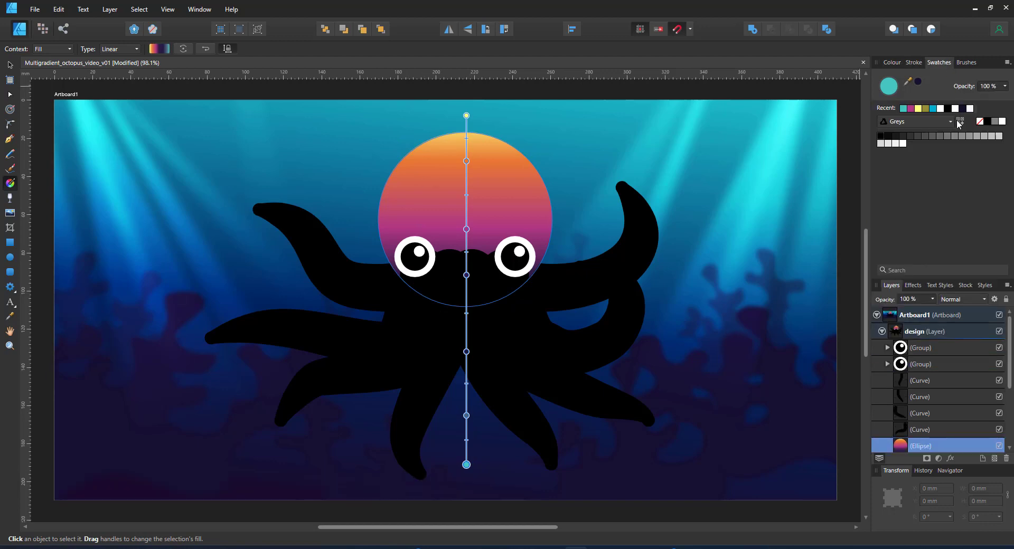
Add a new document palette in Swatches to hold the octopus head's gradient
click(1007, 63)
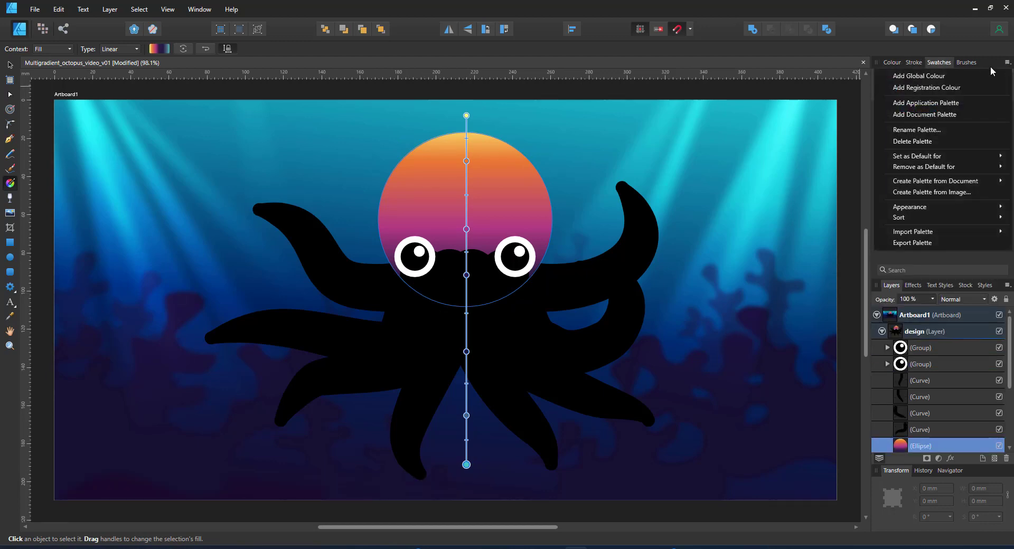
click(927, 113)
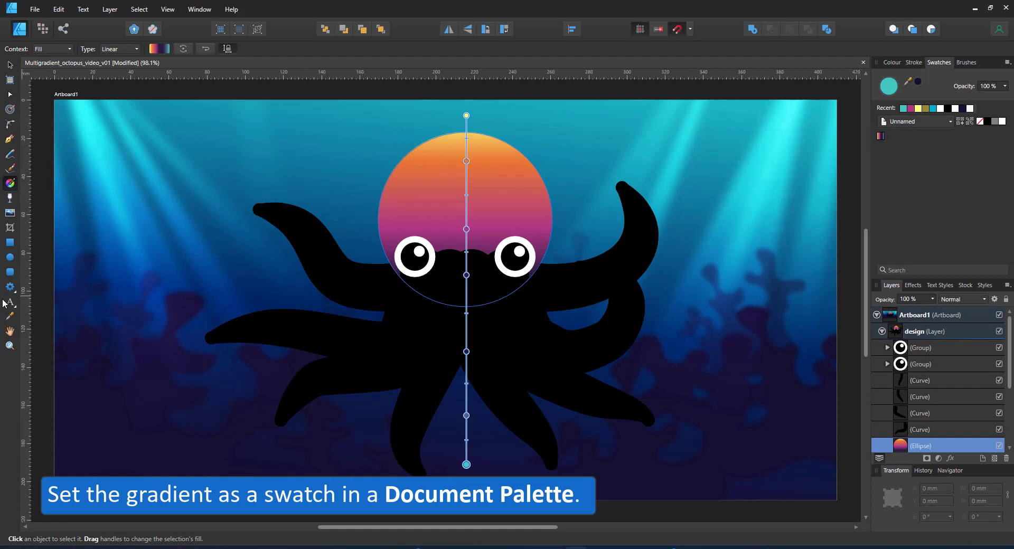
Draw a small 30%-opacity helper circle above the head and clone it down below the octopus
click(10, 257)
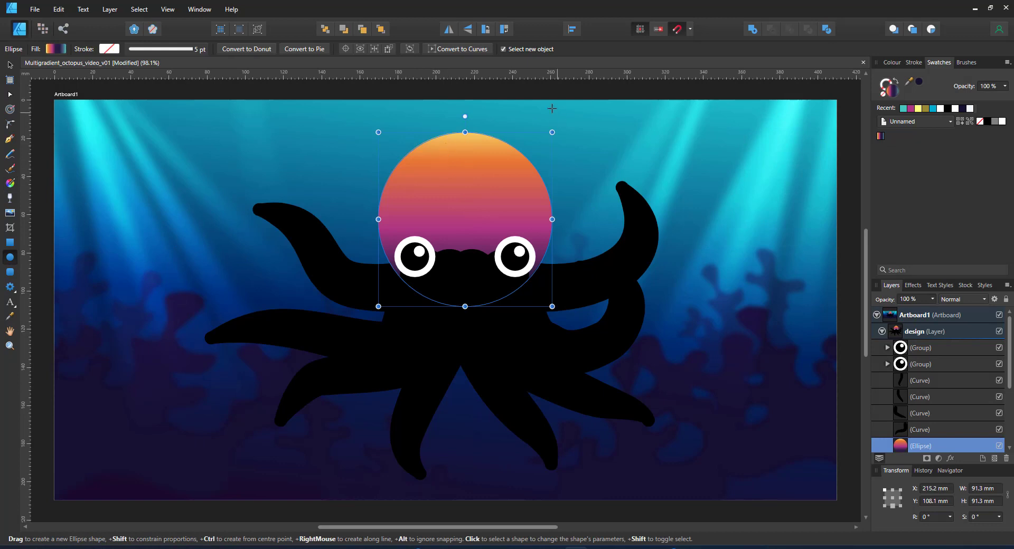
drag(487, 110, 495, 118)
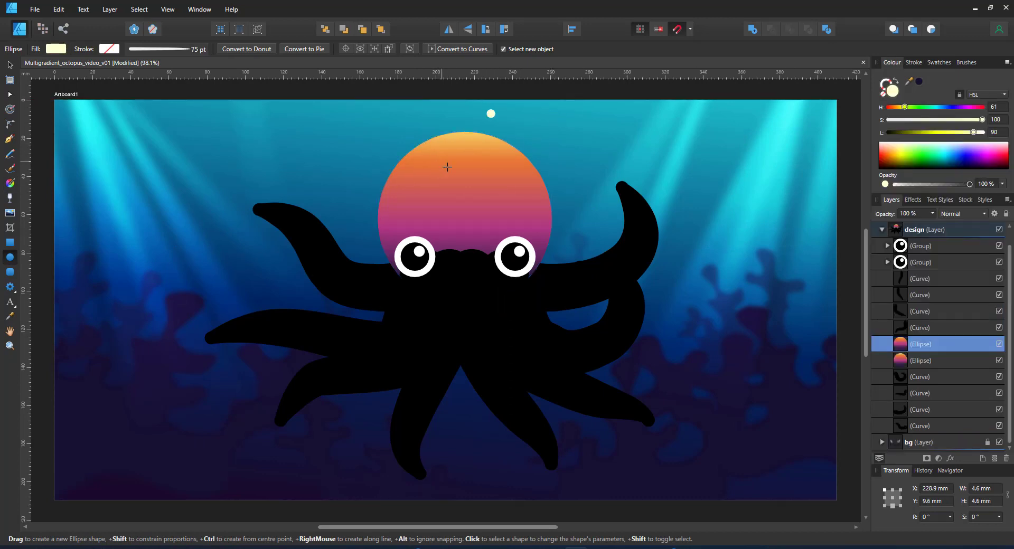
key(v)
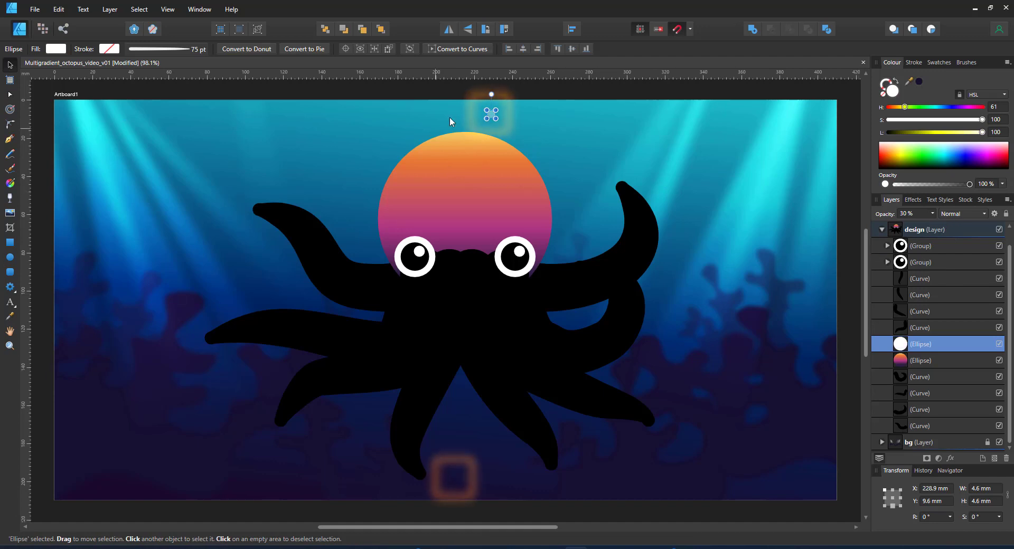
key(3)
drag(489, 112, 498, 122)
drag(484, 109, 471, 318)
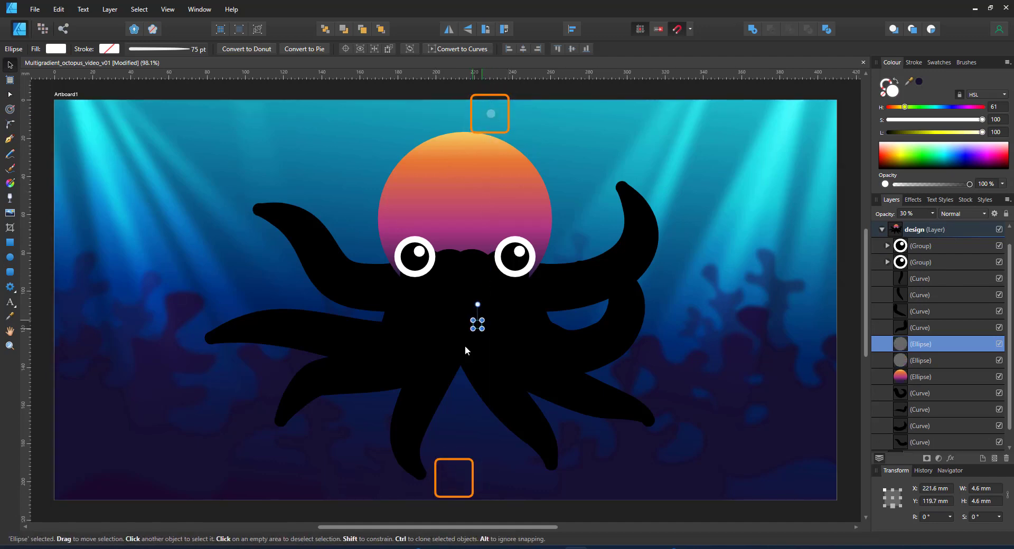
Snap the head gradient's top and bottom ends onto the two helper circles
click(462, 188)
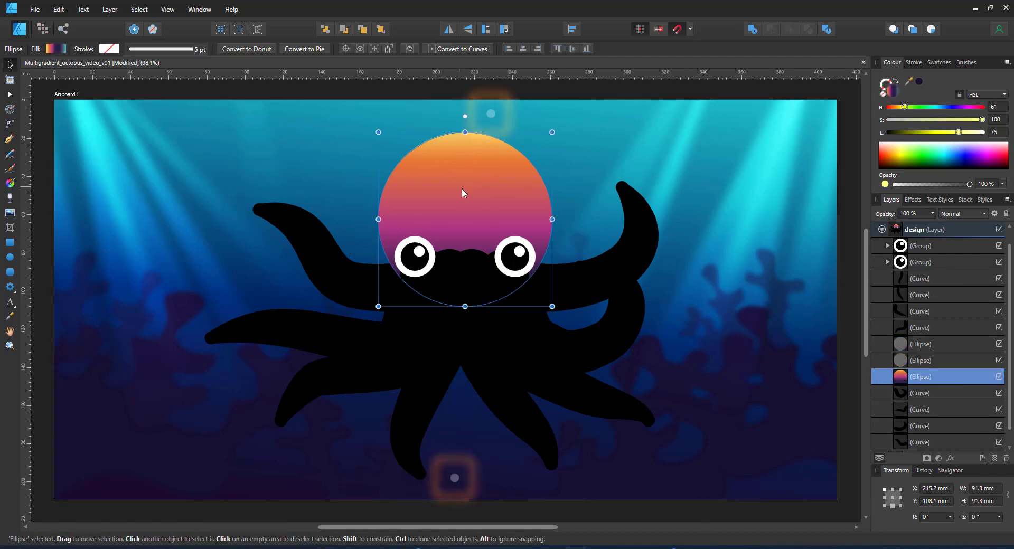
key(g)
drag(466, 115, 491, 113)
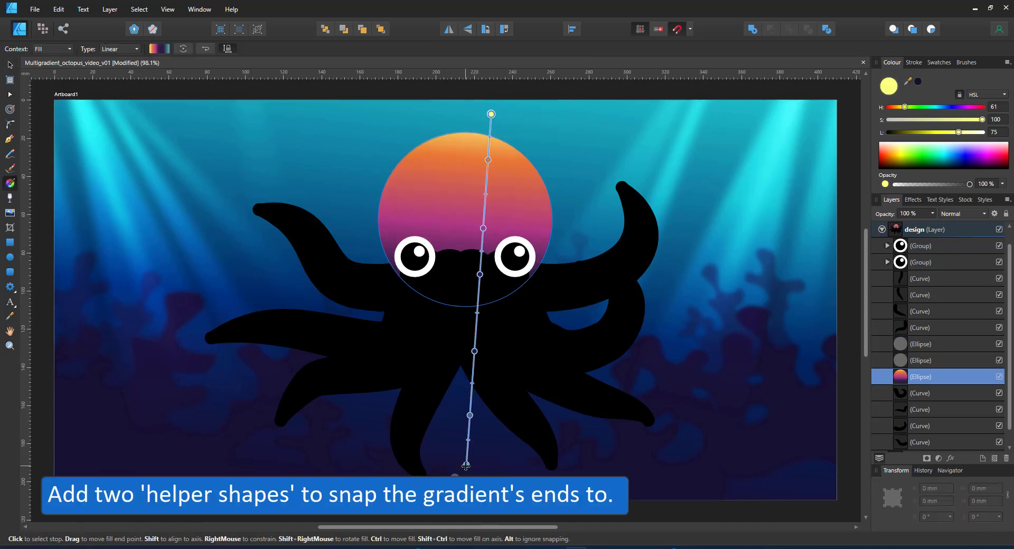
drag(465, 464, 454, 476)
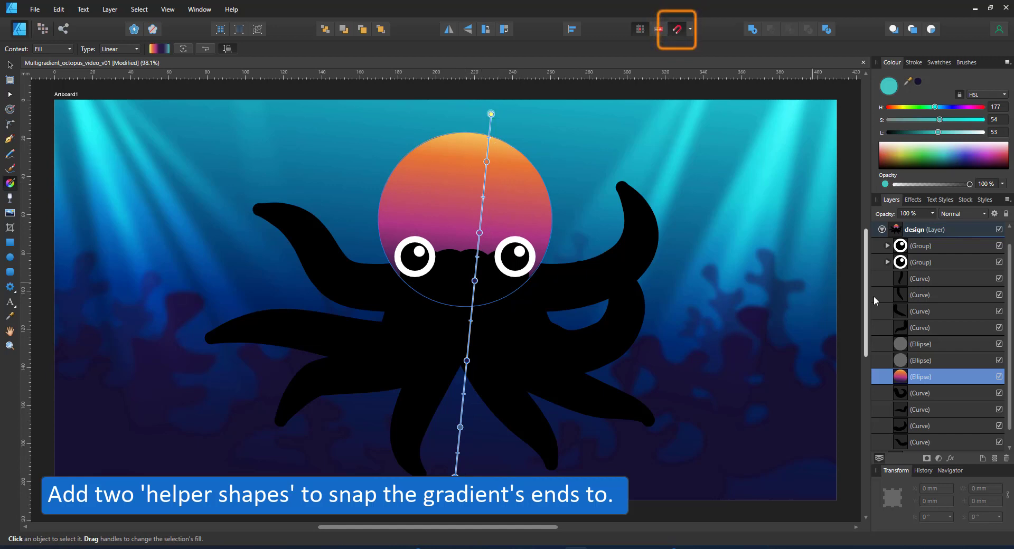
Give the four tentacle strokes the saved multicolour gradient, angled vertically from the upper helper circle
click(922, 279)
shift+click(946, 328)
ctrl+click(943, 393)
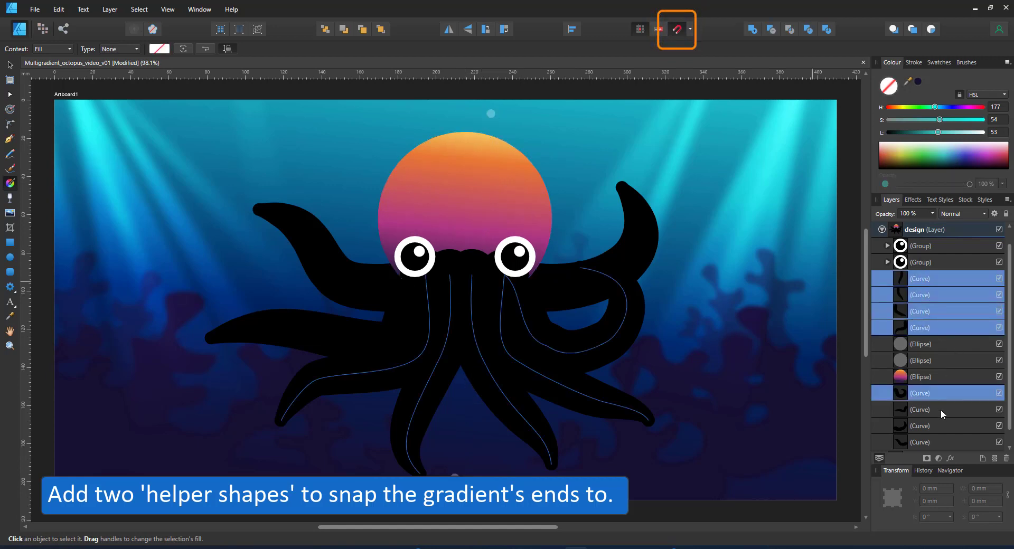
ctrl+click(942, 431)
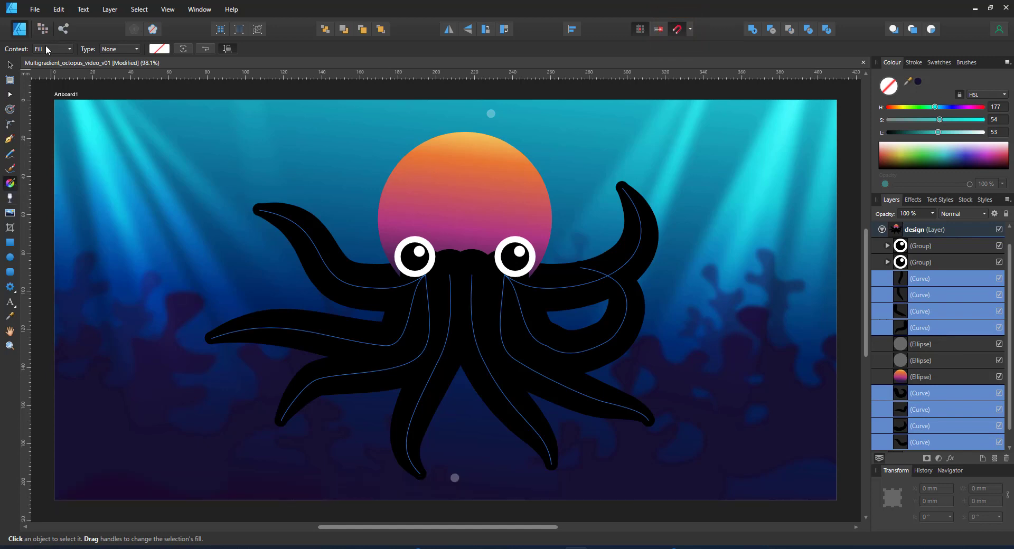
click(47, 76)
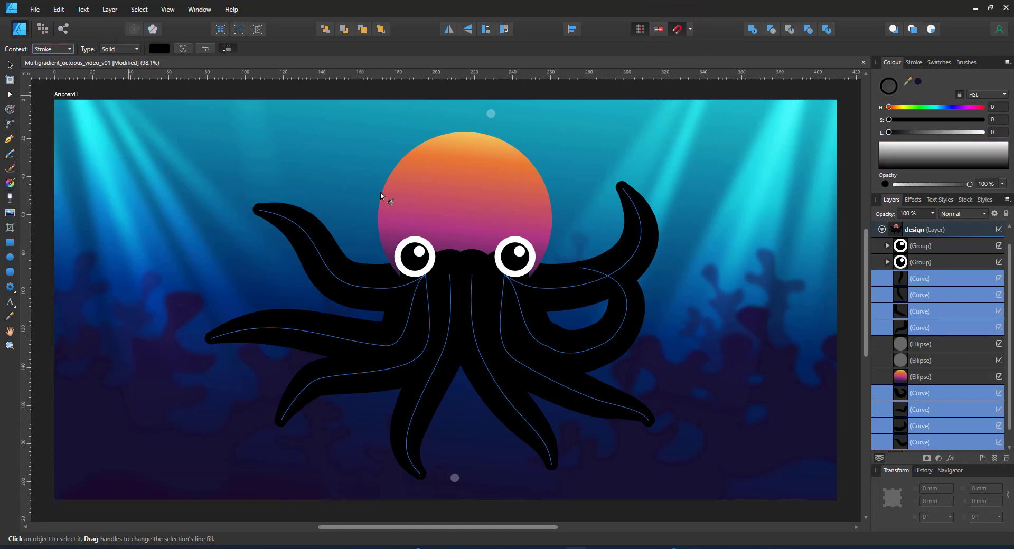
click(939, 62)
click(881, 136)
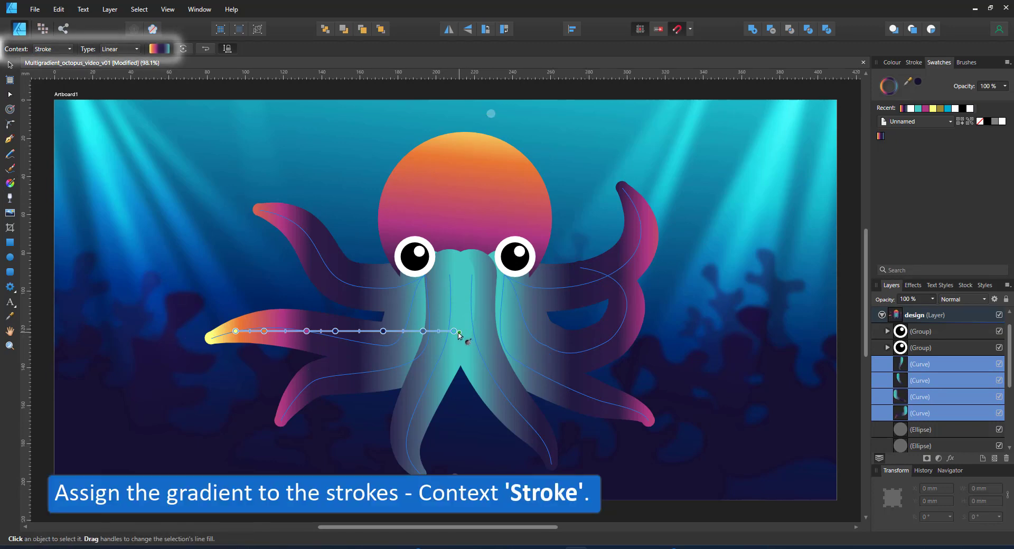
drag(453, 330, 455, 478)
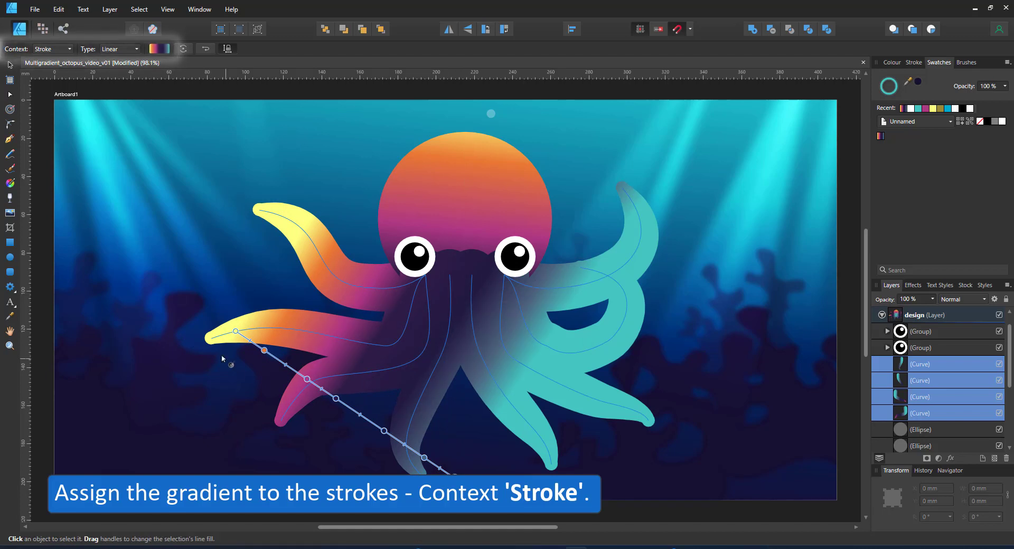
mouse_move(241, 330)
mouse_down()
mouse_move(462, 165)
mouse_move(491, 114)
mouse_up()
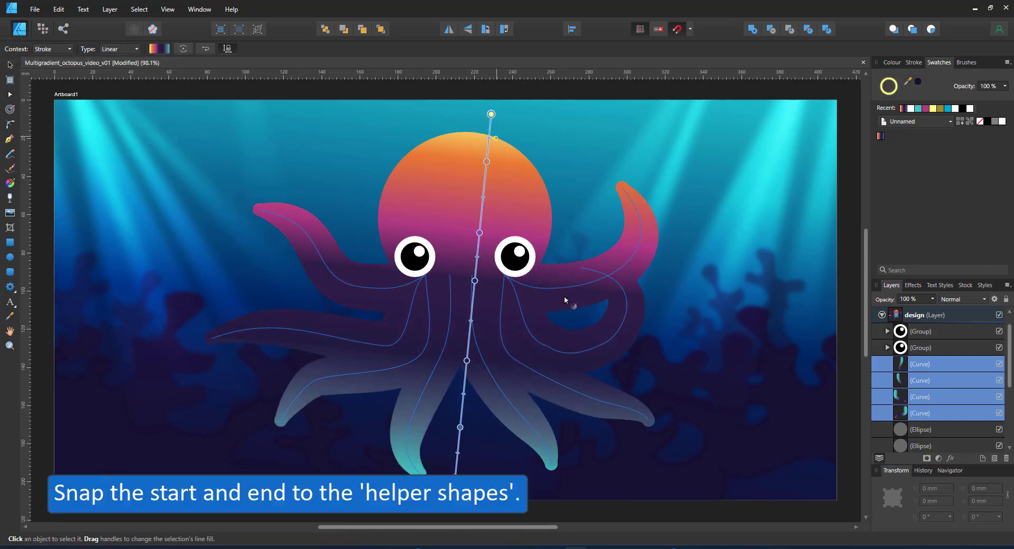
click(9, 65)
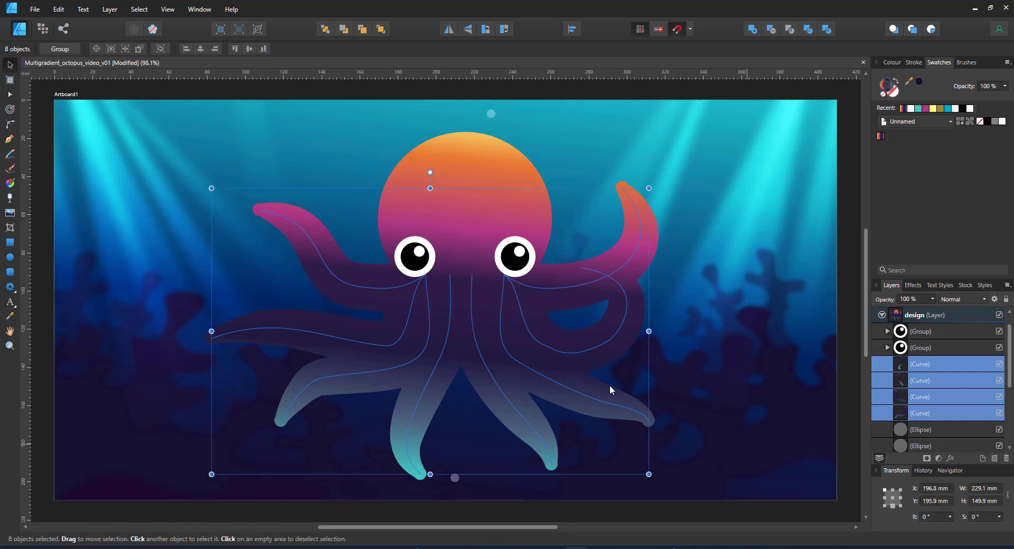
Group the upper-left and upper-right tentacle strokes with Ctrl+G
click(366, 282)
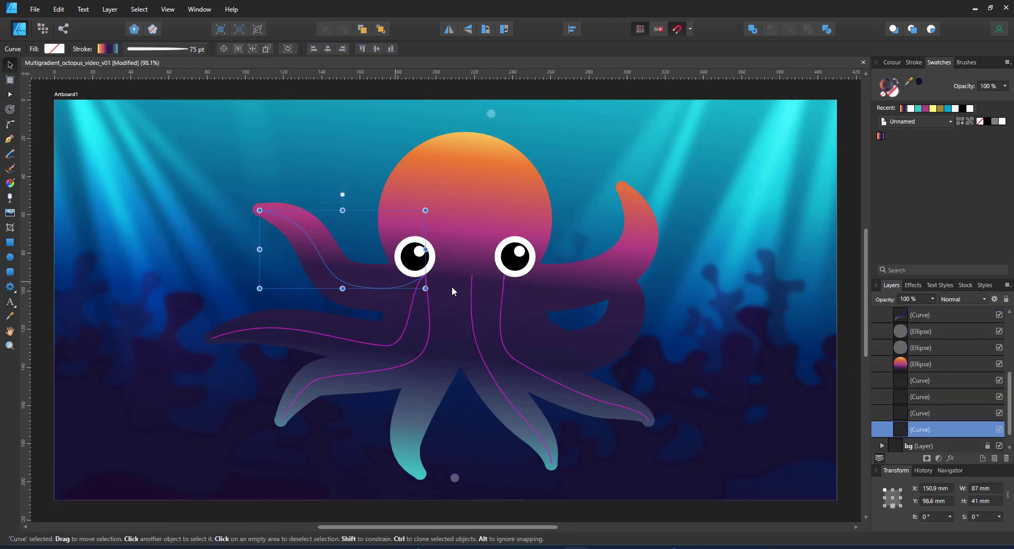
shift+click(578, 284)
click(607, 258)
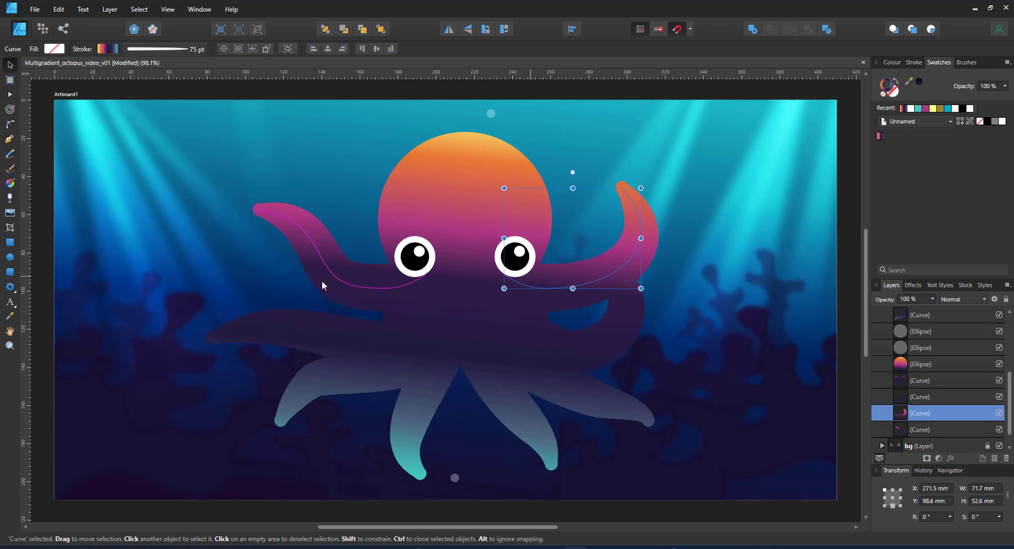
shift+click(337, 289)
key(ctrl+g)
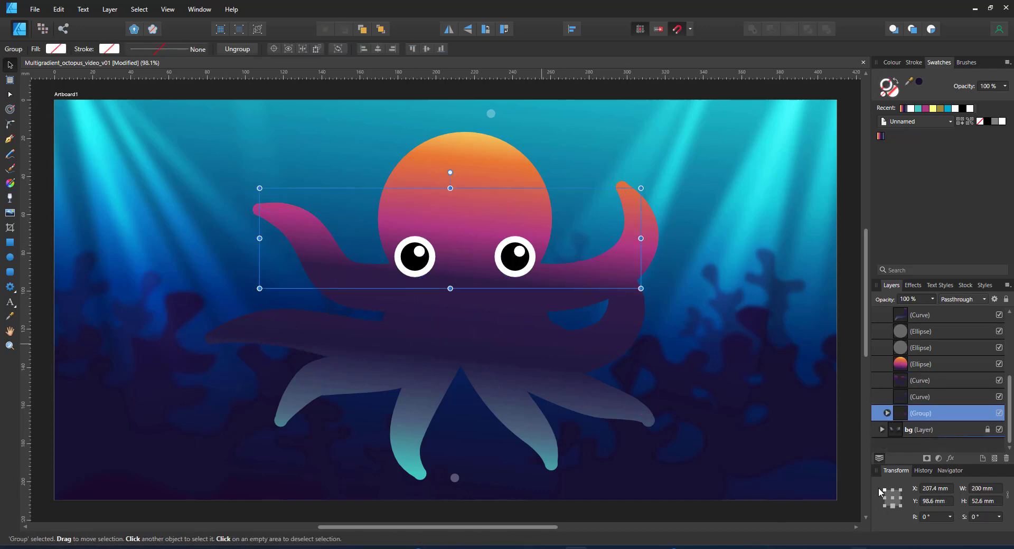
Add a dark purple Colour Overlay to the group with Multiply blending and low opacity
click(949, 456)
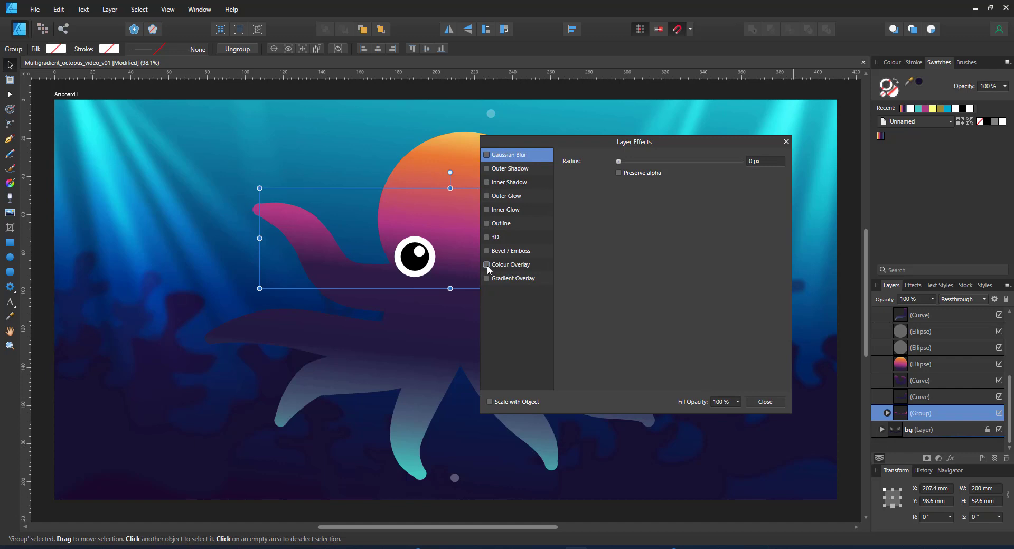
click(487, 264)
click(638, 186)
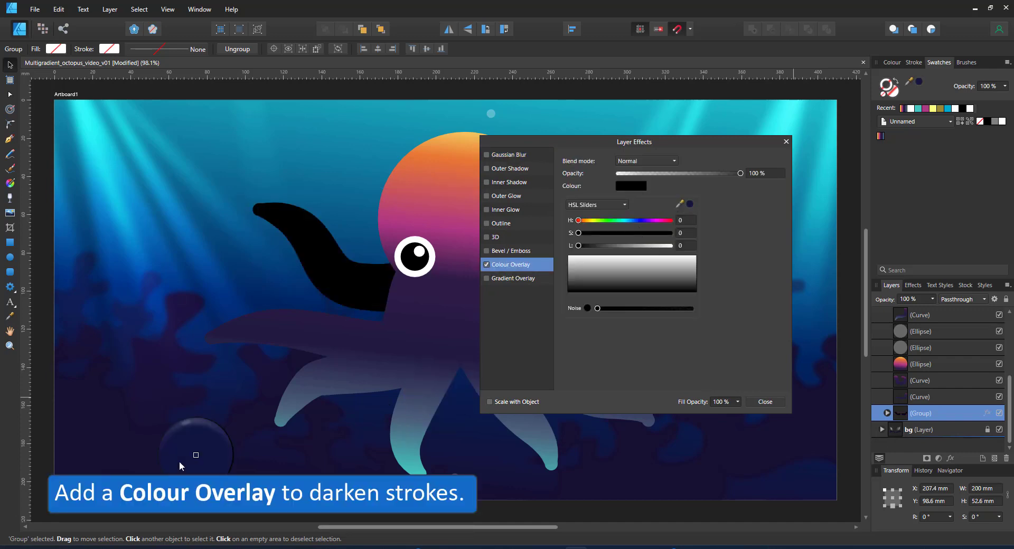
drag(179, 462, 185, 457)
click(690, 203)
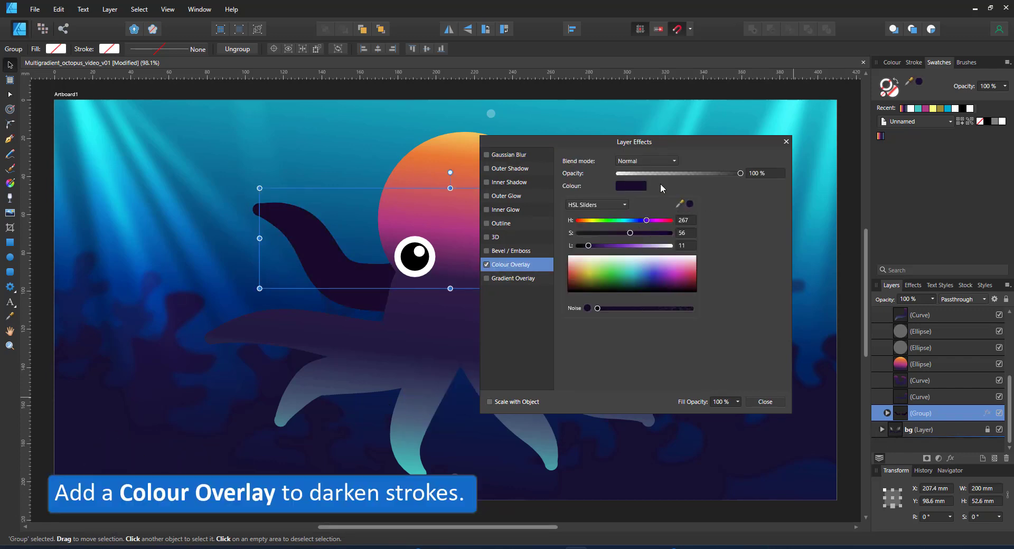
click(645, 160)
click(633, 185)
click(645, 174)
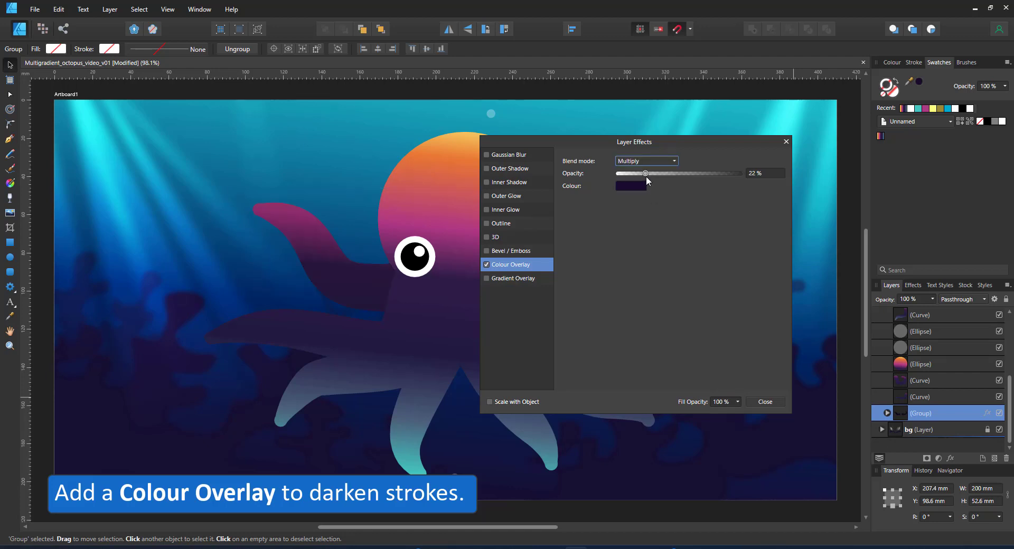
click(769, 174)
text(30)
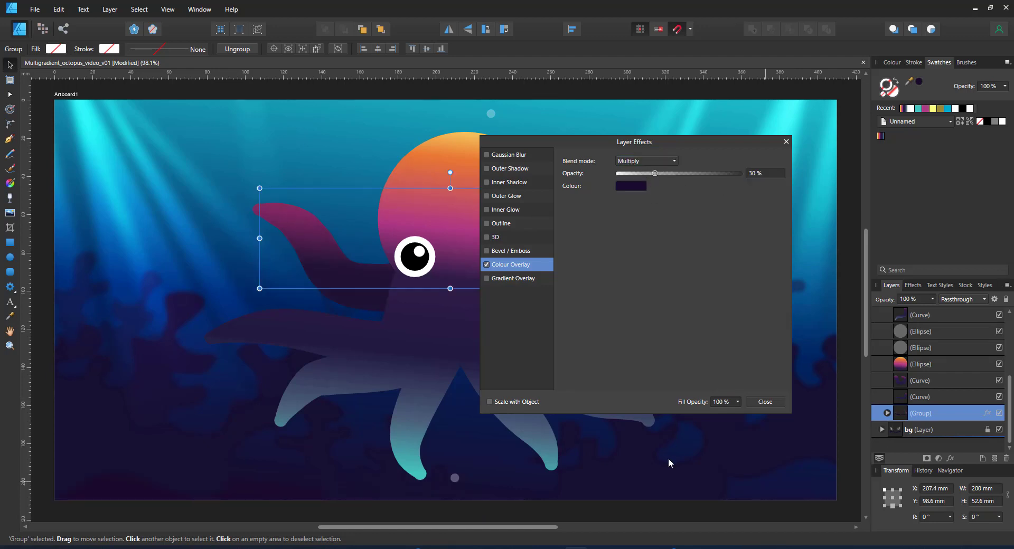
click(339, 333)
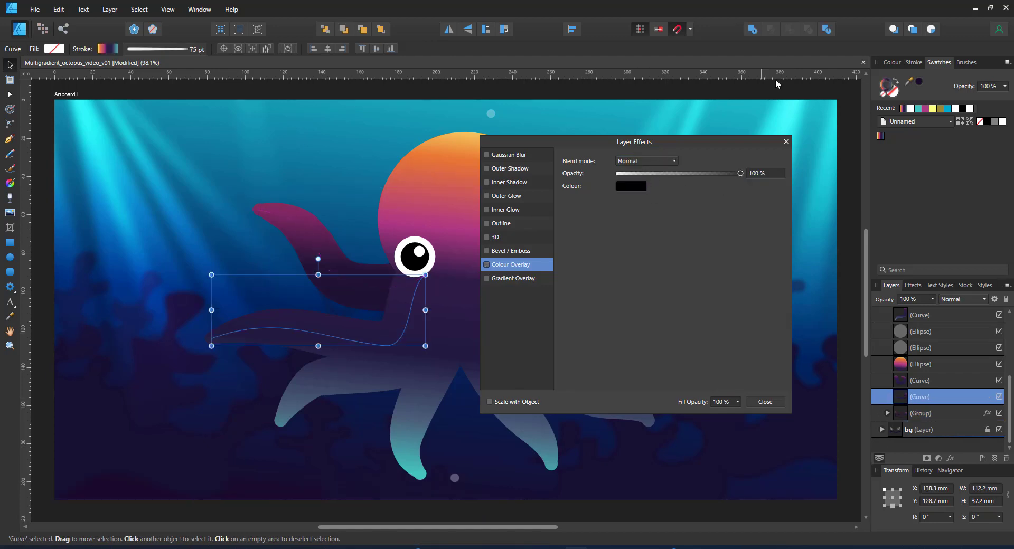
Group the left and right middle tentacle strokes
click(785, 141)
click(308, 328)
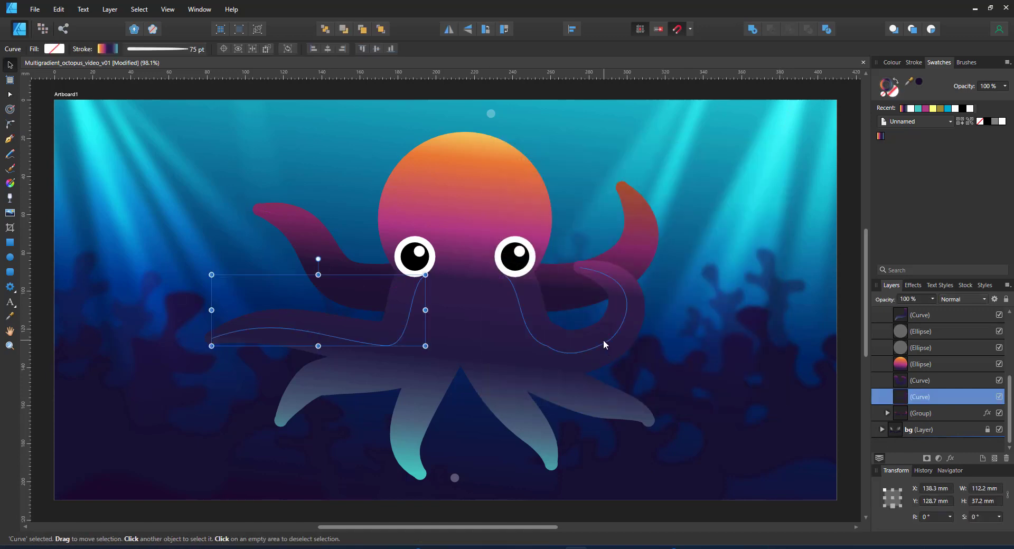
shift+click(604, 340)
key(ctrl+g)
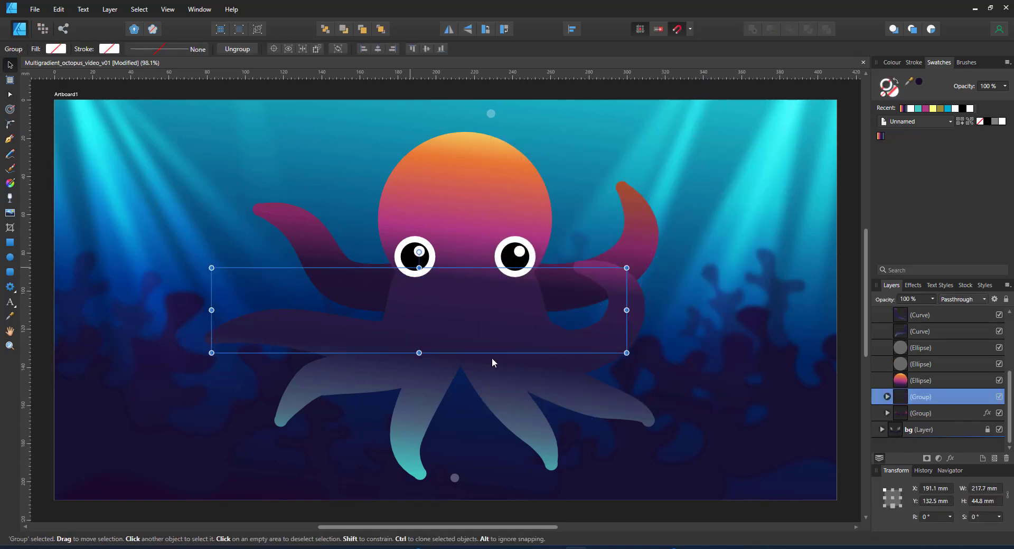
Paste the first group's Multiply Colour Overlay onto the new tentacle group with Paste FX
click(916, 416)
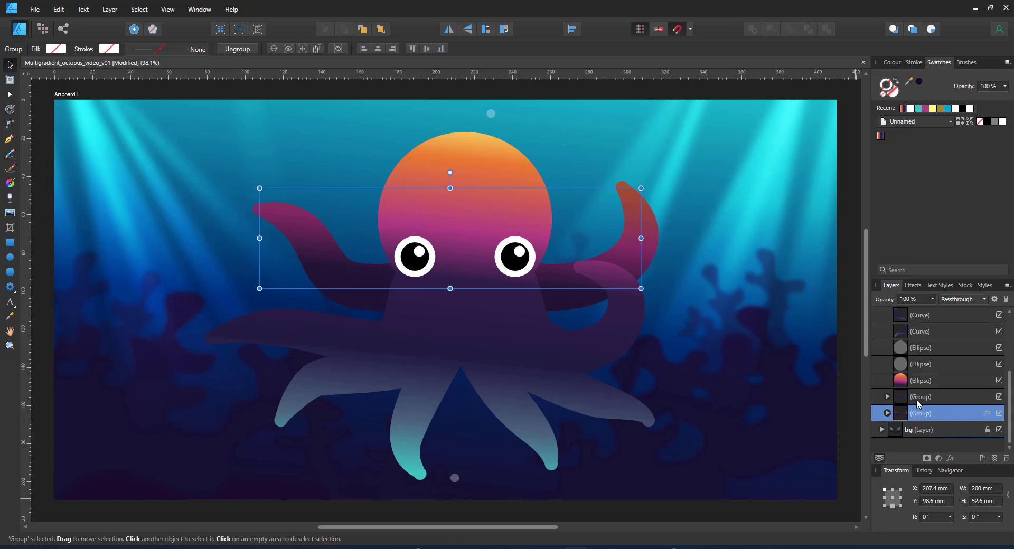
click(921, 398)
click(59, 8)
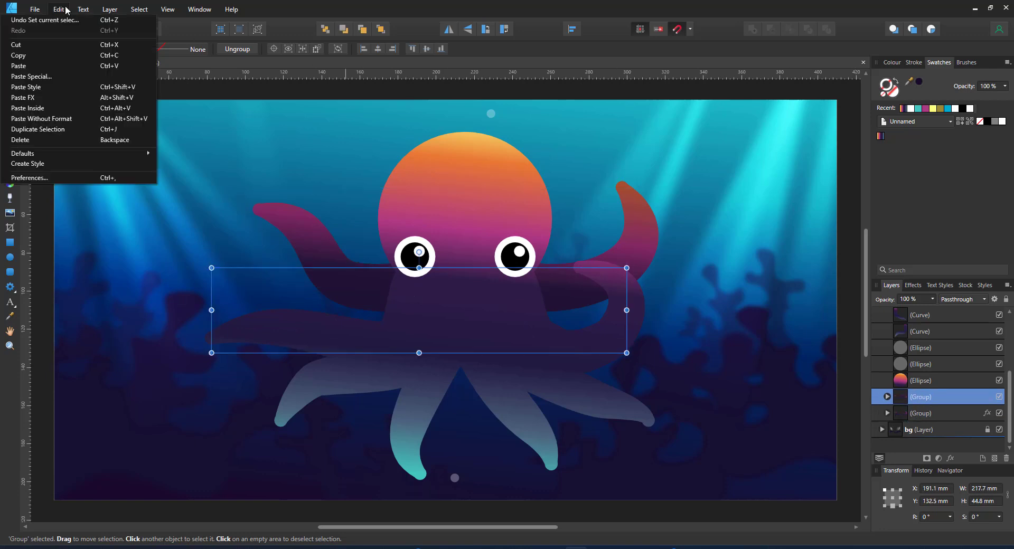
click(50, 97)
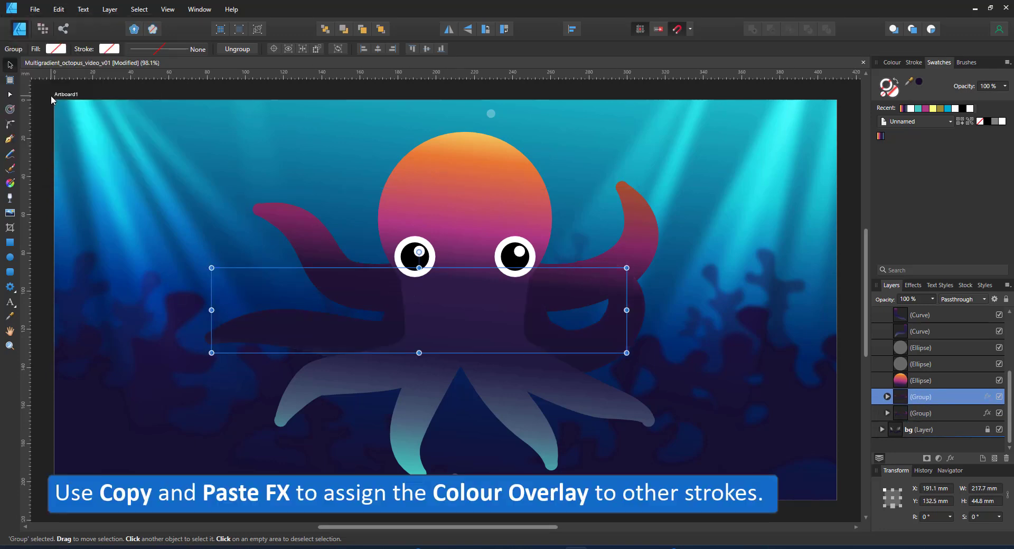
click(986, 396)
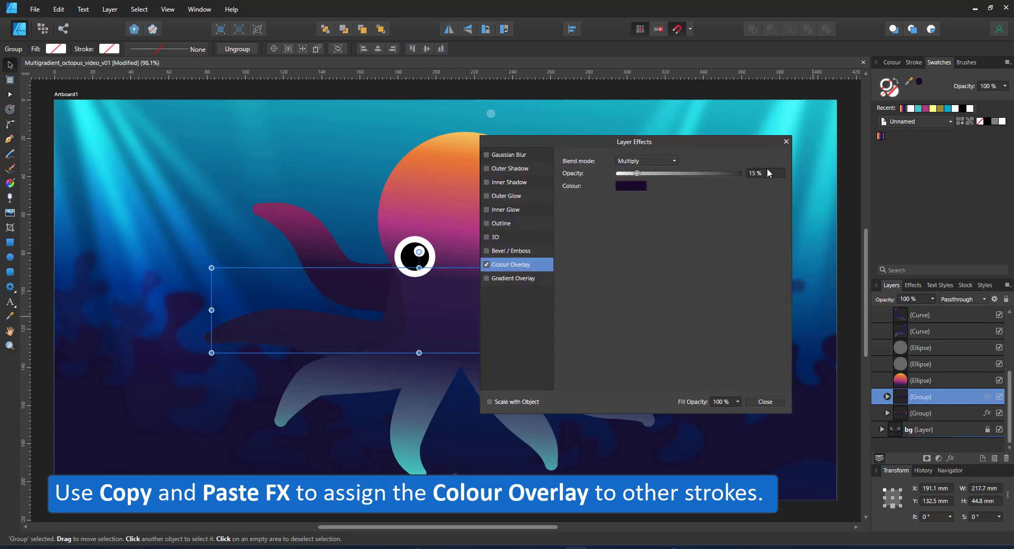
click(786, 142)
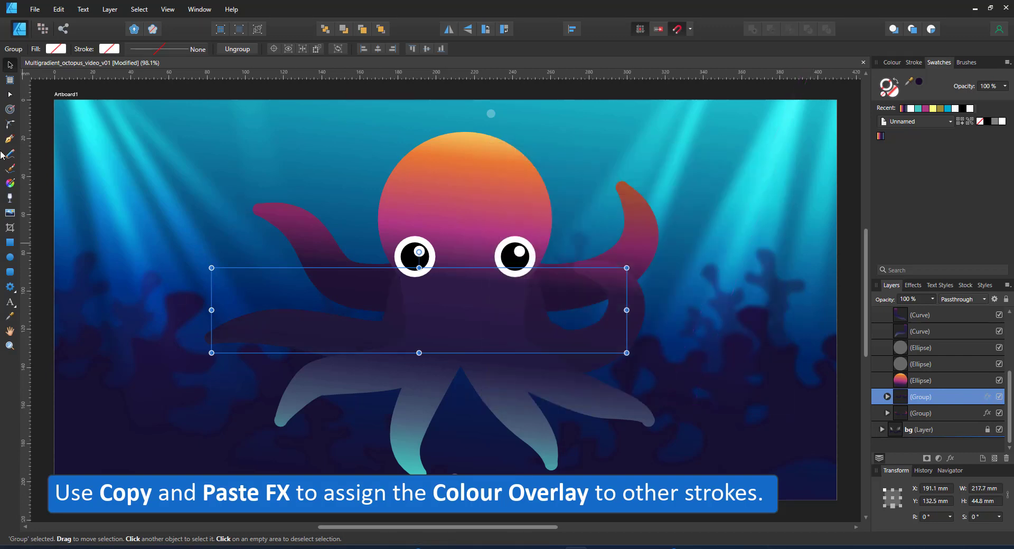
Drag a node on the lower-right tentacle curve to reshape it
click(10, 96)
click(383, 362)
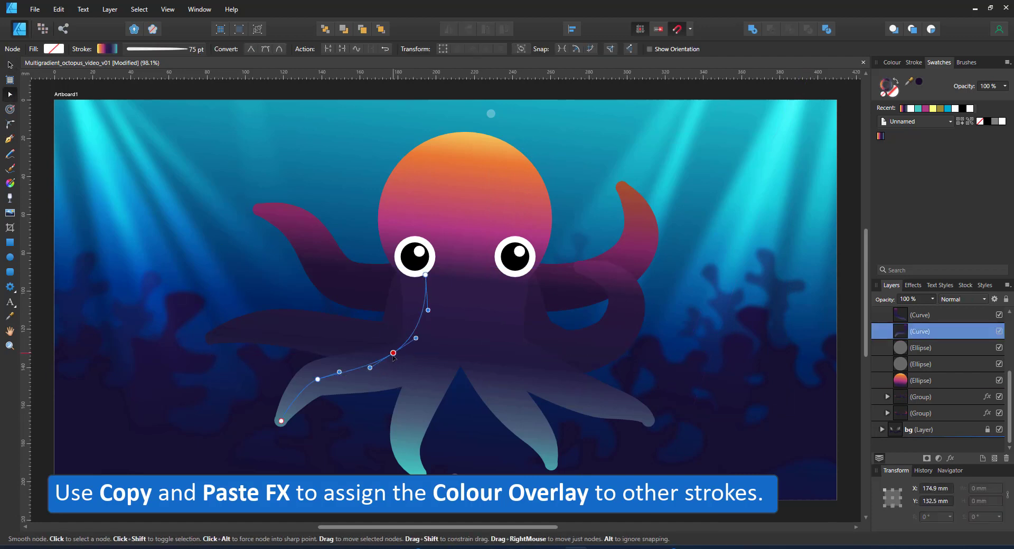
click(626, 418)
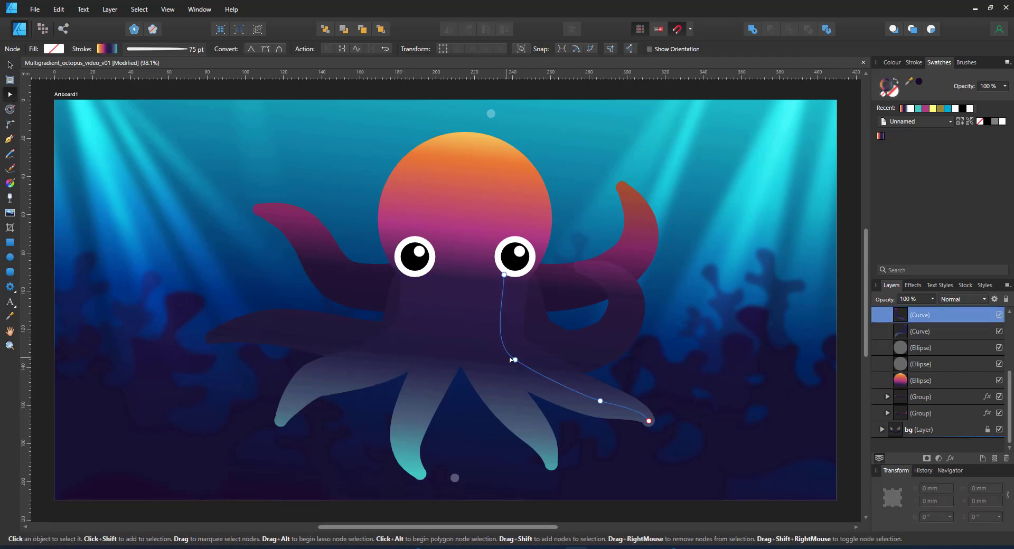
drag(512, 361, 535, 353)
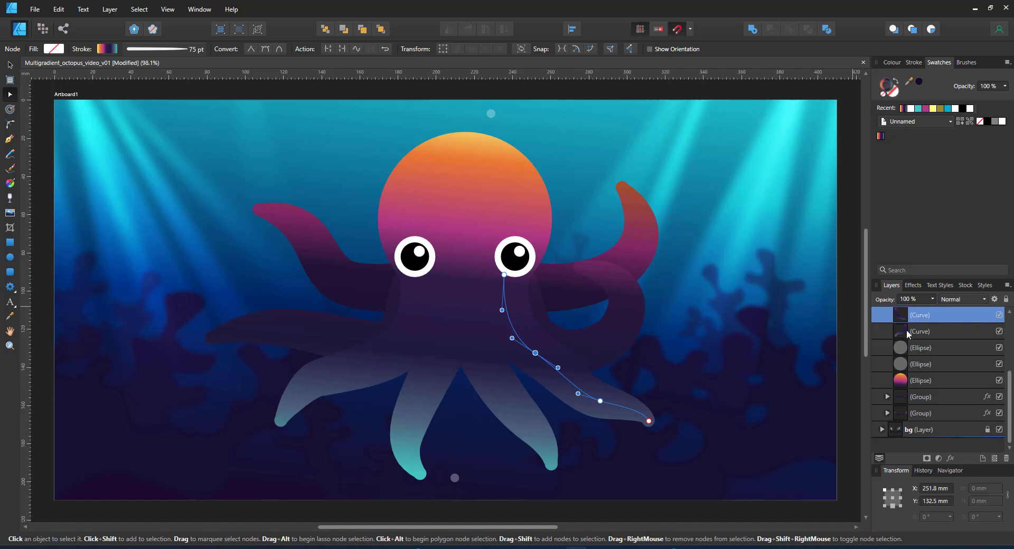
Move both eyes slightly lower and draw a flat highlight ellipse near the head top
click(416, 264)
key(v)
shift+click(516, 293)
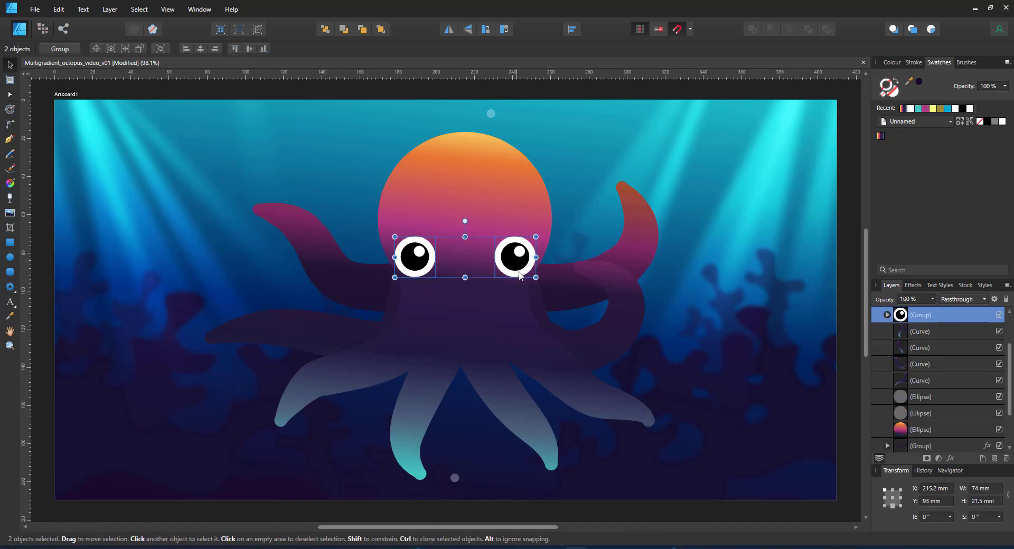
drag(516, 295, 516, 302)
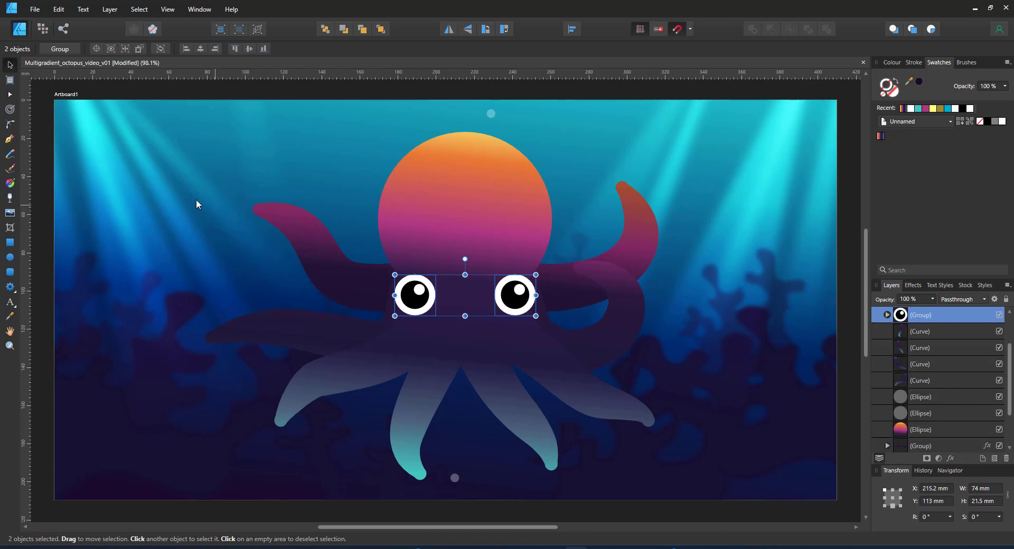
click(10, 257)
drag(455, 145, 496, 153)
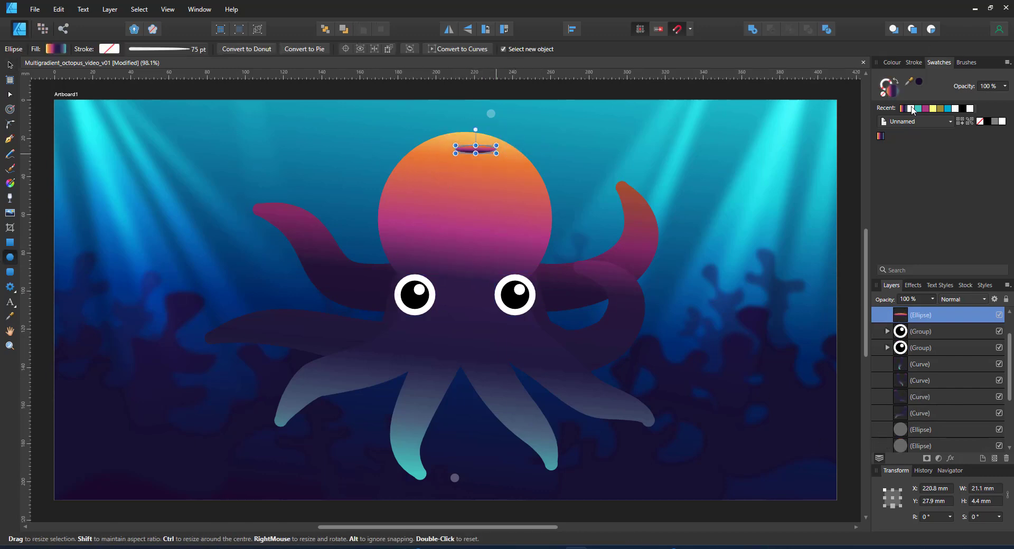
Make the highlight ellipse taller and move it up and left on the head
scroll(475, 222, up, 5)
scroll(486, 233, up, 5)
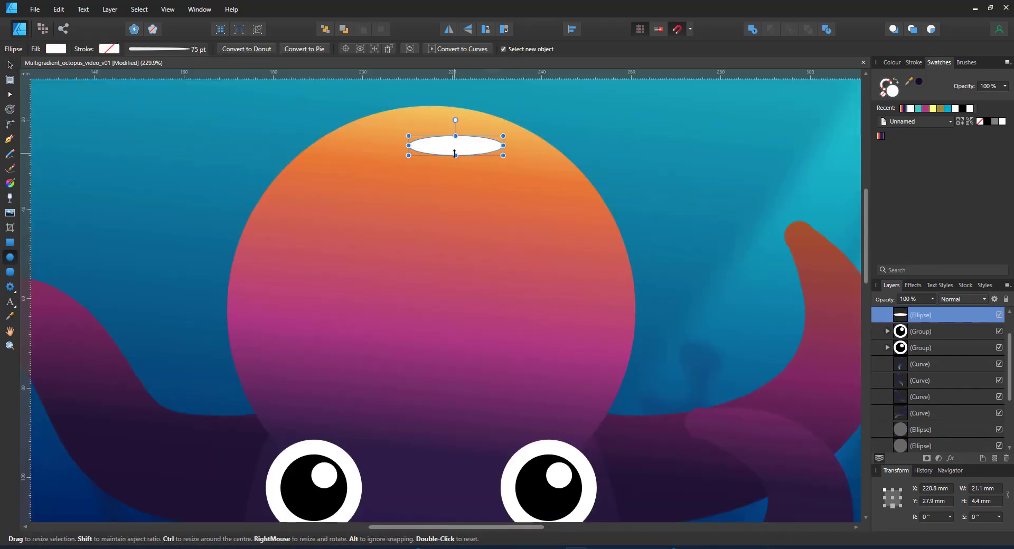
drag(455, 157, 456, 167)
drag(498, 167, 481, 148)
Draw about ten small white spot circles across the octopus head and body
drag(514, 150, 475, 174)
drag(534, 195, 561, 226)
drag(494, 220, 523, 249)
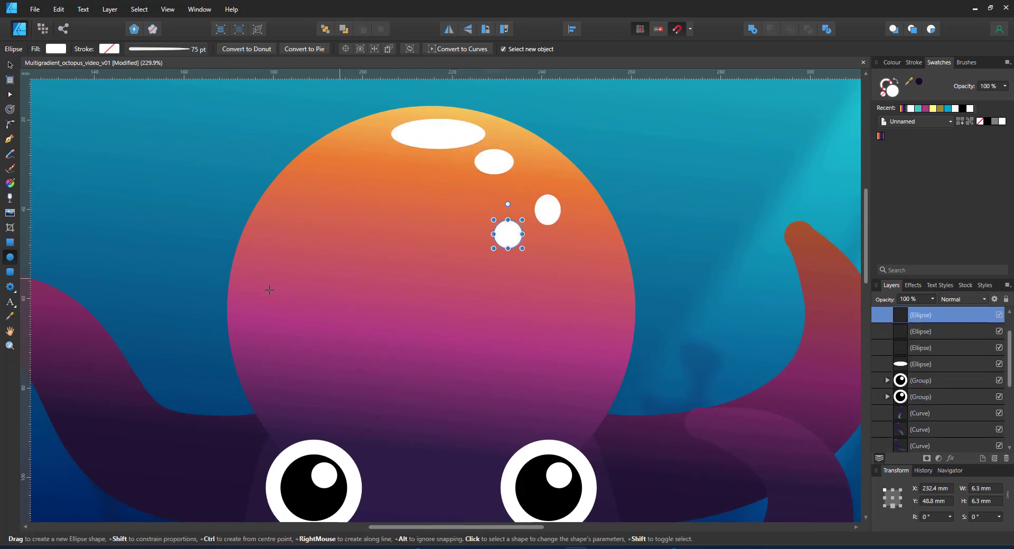
drag(263, 280, 330, 347)
drag(321, 254, 354, 287)
drag(353, 303, 373, 322)
drag(522, 386, 551, 415)
drag(372, 434, 397, 459)
drag(396, 459, 350, 258)
drag(283, 354, 307, 375)
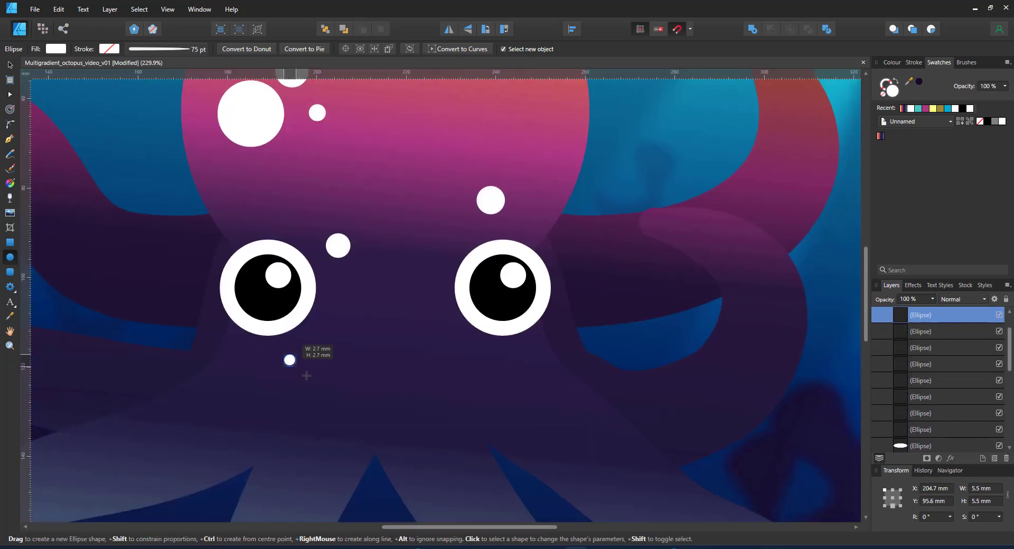
drag(497, 391, 523, 418)
Group the white spots and set the group to Overlay blending at 50% opacity
shift+click(930, 397)
key(ctrl+g)
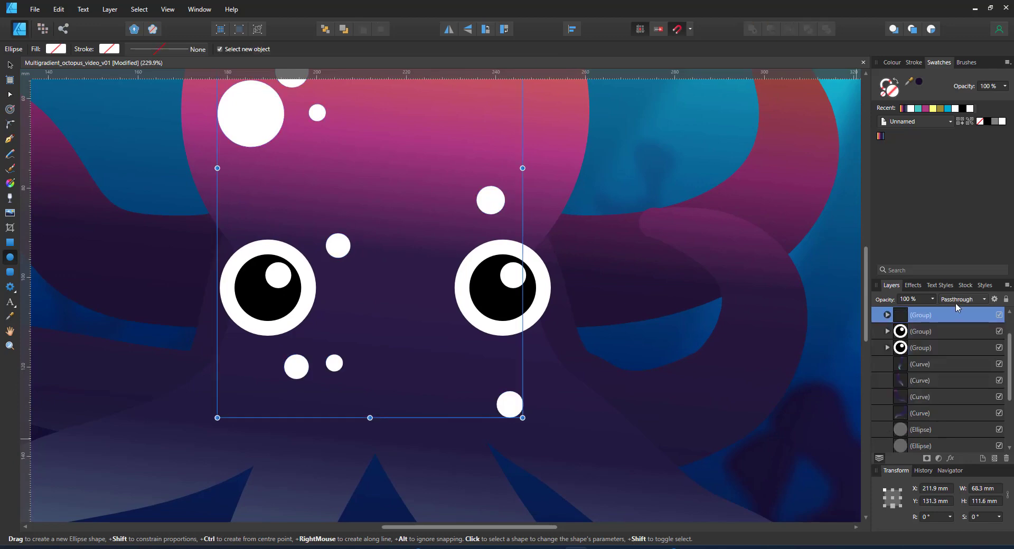
click(962, 299)
click(944, 465)
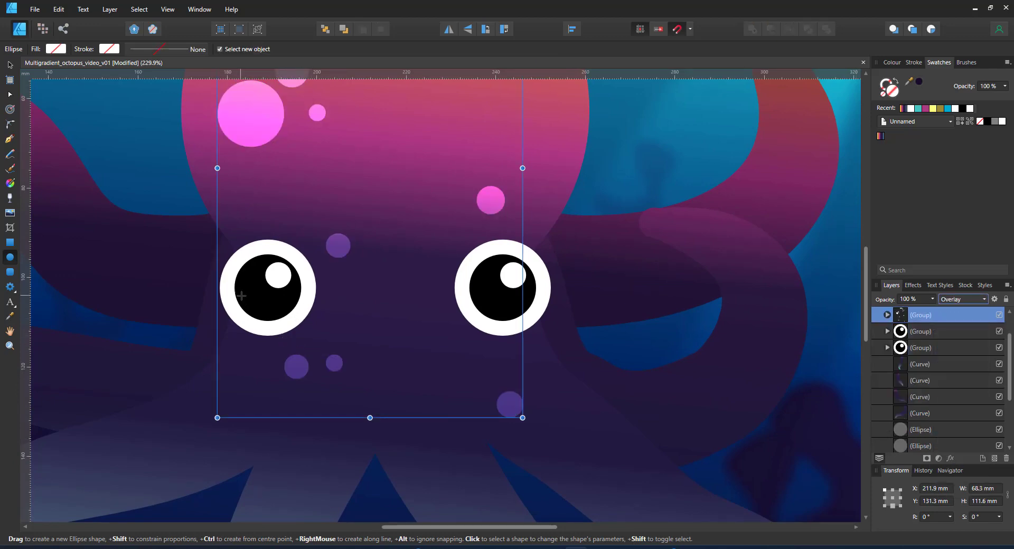
key(5)
scroll(246, 187, down, 1)
drag(245, 187, 387, 395)
scroll(425, 401, up, 1)
scroll(510, 191, down, 2)
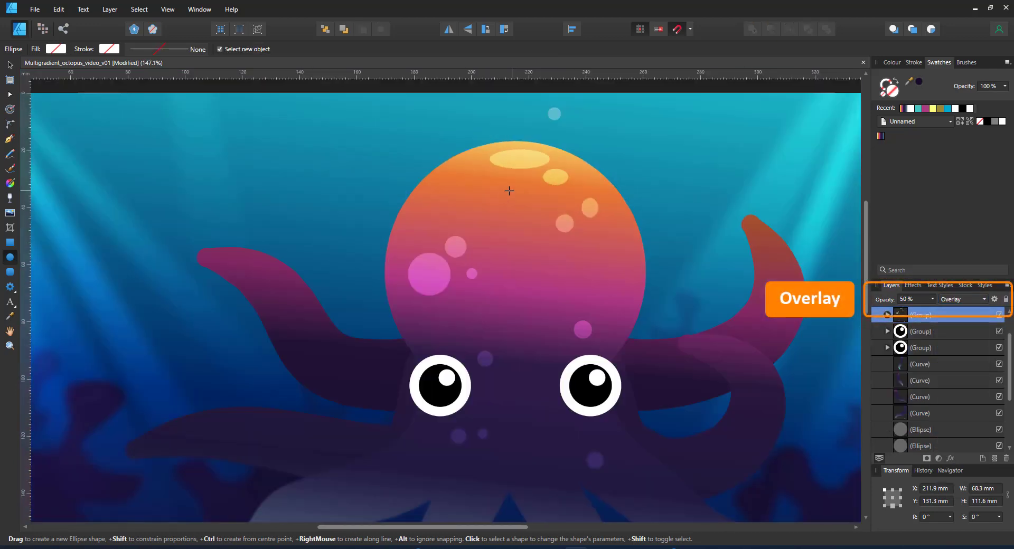
scroll(509, 190, down, 1)
scroll(523, 158, up, 1)
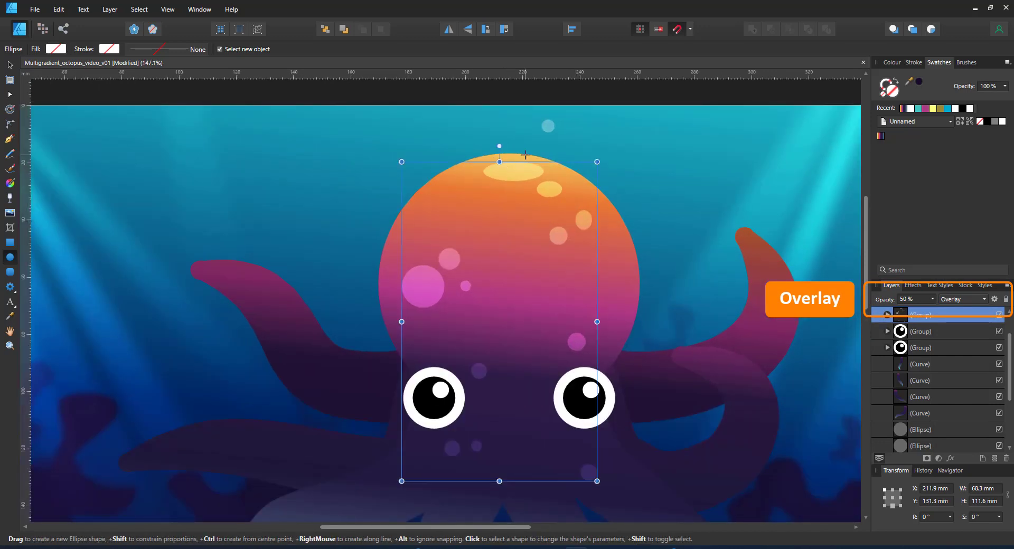
scroll(526, 155, up, 1)
Tilt and reposition the highlight spots inside the group toward the head's upper right
key(v)
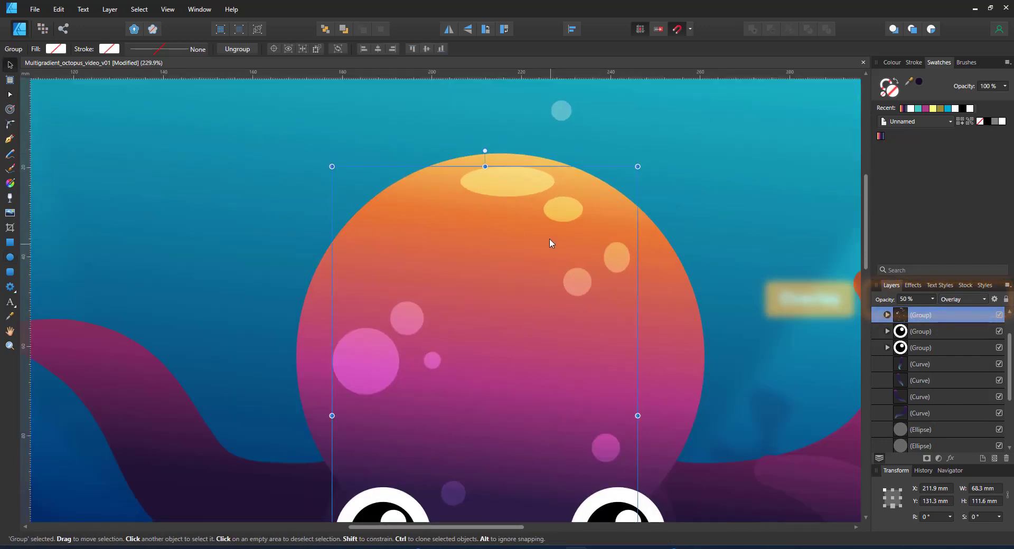
double_click(576, 206)
drag(563, 181, 583, 198)
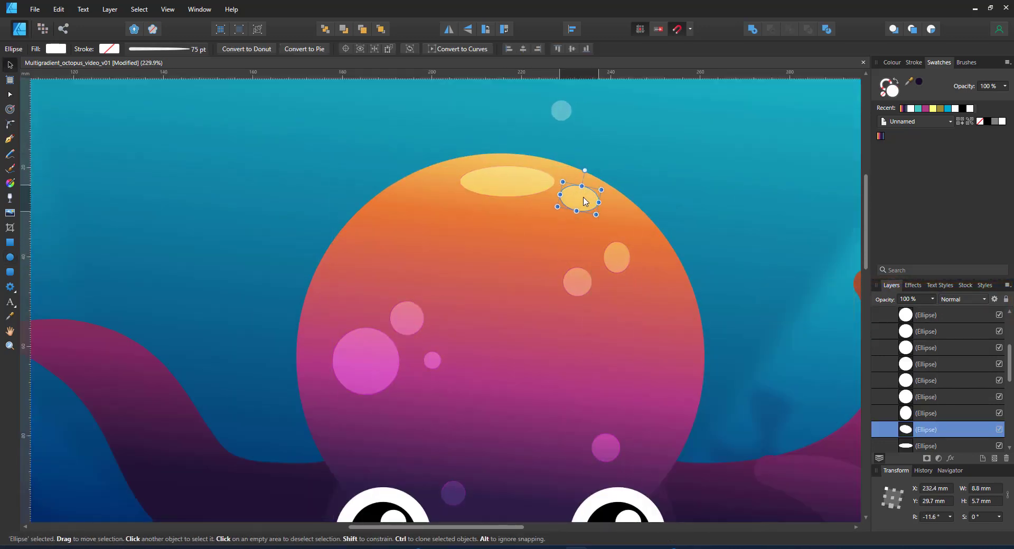
drag(515, 184, 504, 178)
double_click(620, 265)
drag(619, 265, 642, 251)
click(584, 284)
drag(584, 283, 600, 243)
Duplicate the small circle twice, shrinking the copies into a trail down the right side
key(ctrl+j)
drag(591, 254, 644, 303)
key(ctrl+j)
drag(633, 315, 639, 433)
scroll(625, 420, down, 5)
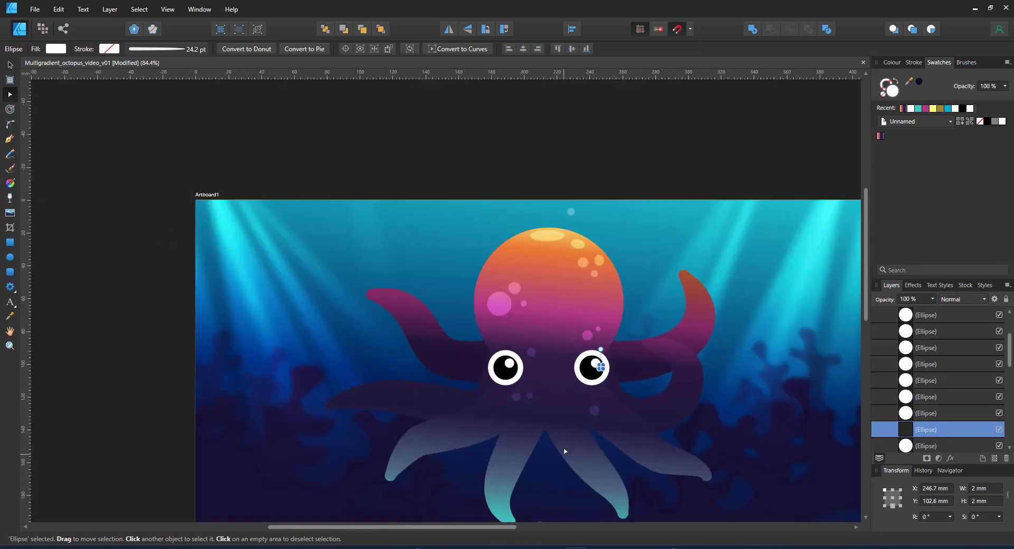
scroll(595, 219, down, 2)
key(ctrl+0)
click(843, 183)
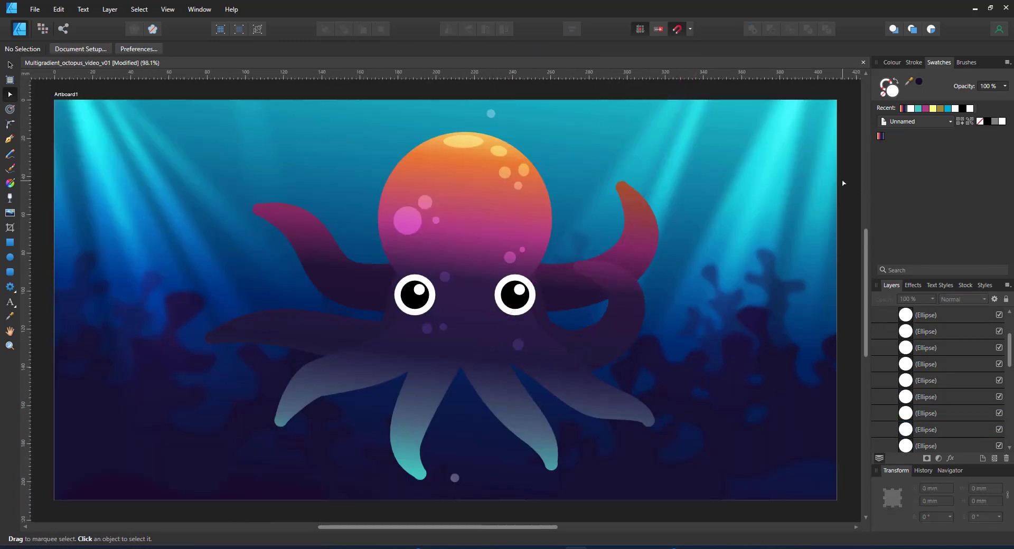
click(468, 249)
Turn the body gradient's upper stop pink with hue 317
key(g)
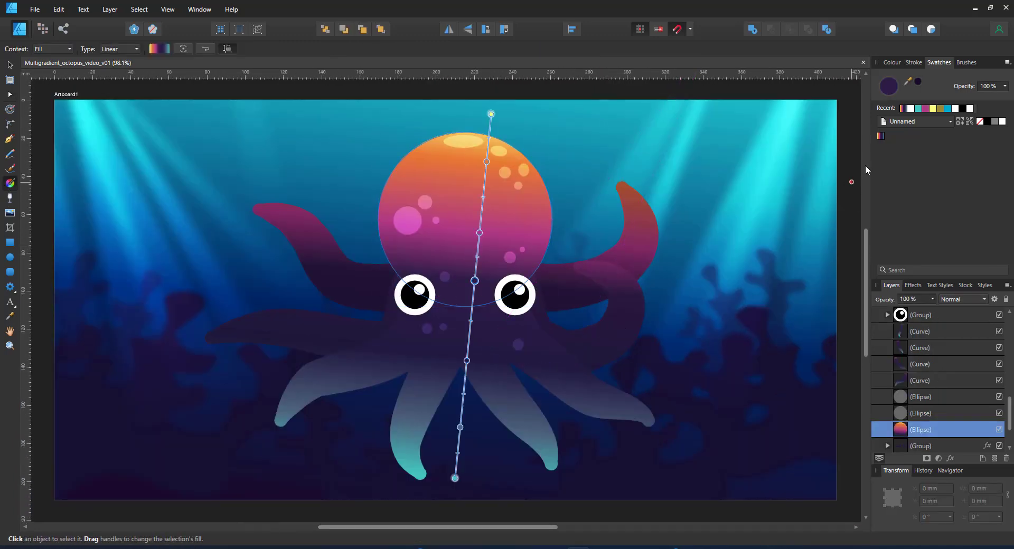
click(892, 62)
click(940, 106)
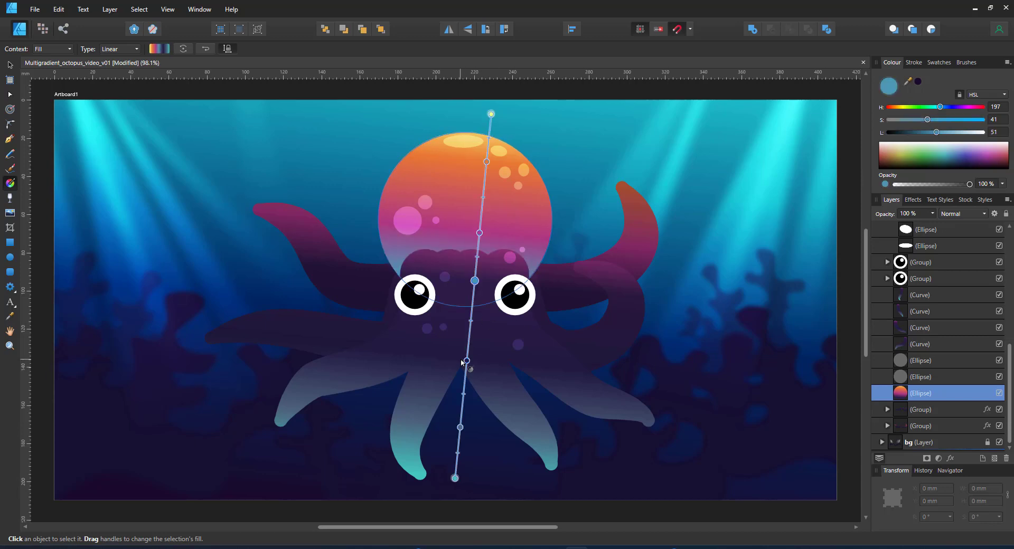
drag(945, 107, 971, 109)
click(941, 107)
click(474, 281)
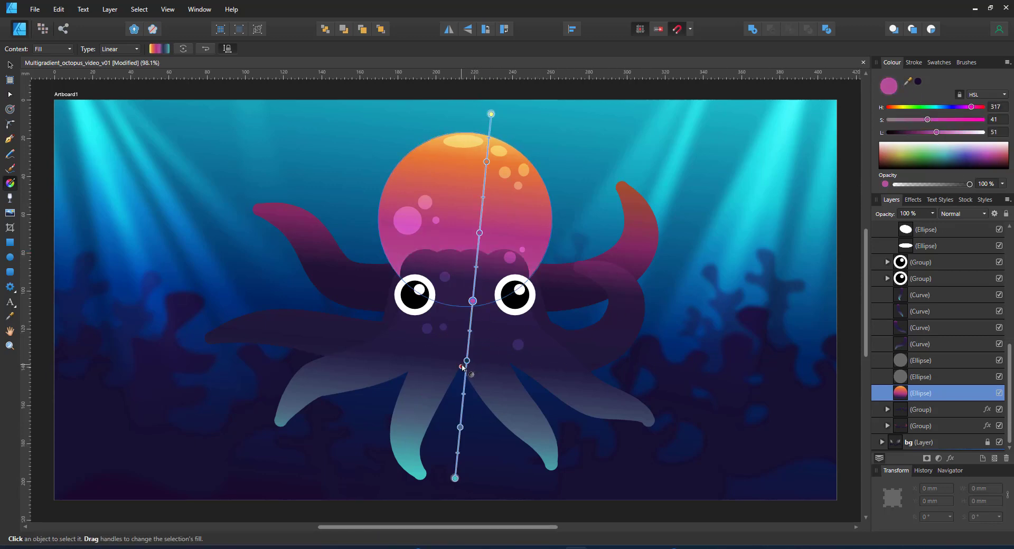
Lighten the middle gradient stop to light cyan and raise its saturation
click(466, 365)
click(478, 217)
click(467, 361)
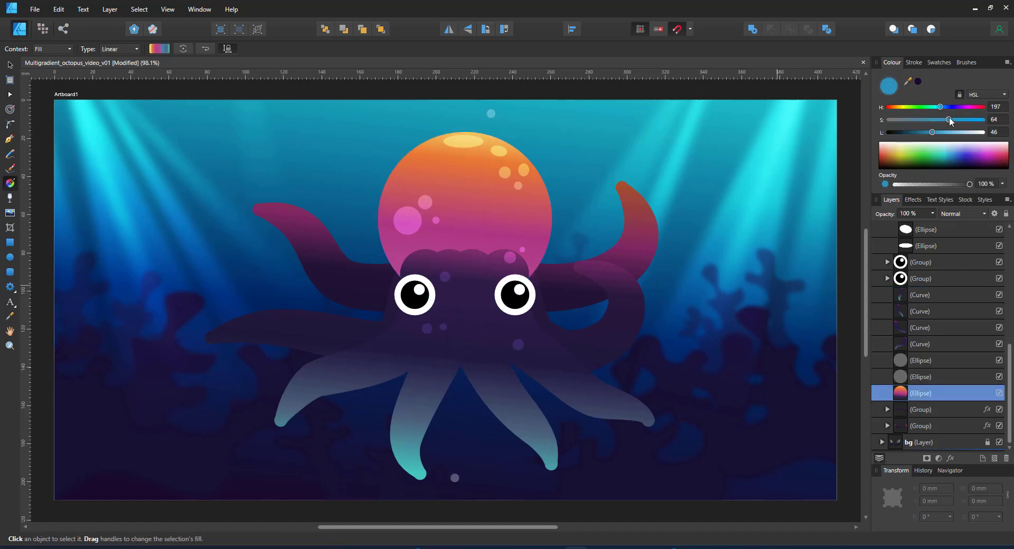
click(460, 427)
click(939, 108)
click(956, 120)
Make the bottom stop bright yellow: hue 55, saturation 88, lightness 62
click(955, 132)
click(455, 479)
click(903, 107)
click(970, 120)
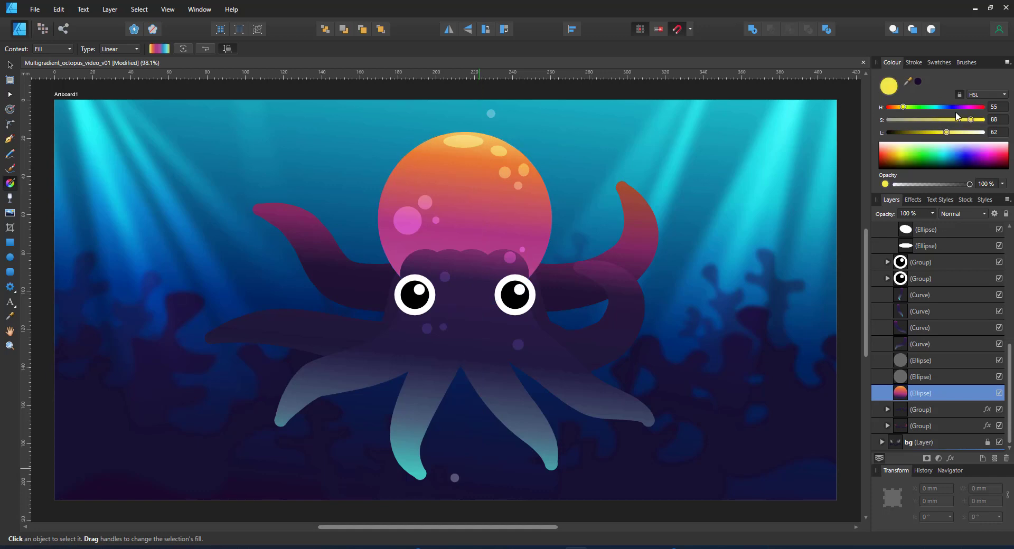
click(946, 132)
Show the swatches and select the tentacle curves in Layers
click(939, 62)
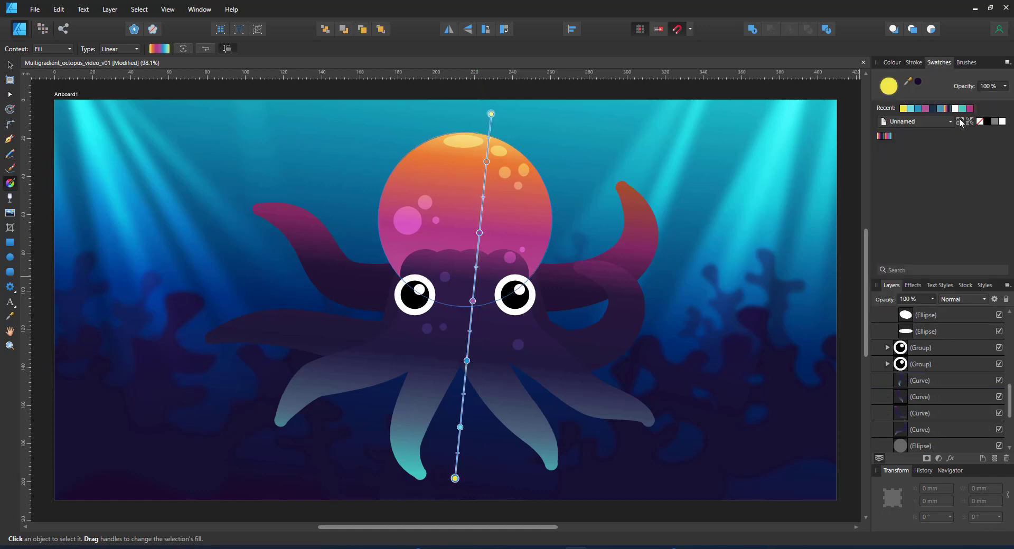
click(916, 380)
shift+click(935, 429)
Select every tentacle curve in both groups and apply the pink-cyan-yellow gradient swatch to their strokes
scroll(934, 429, down, 3)
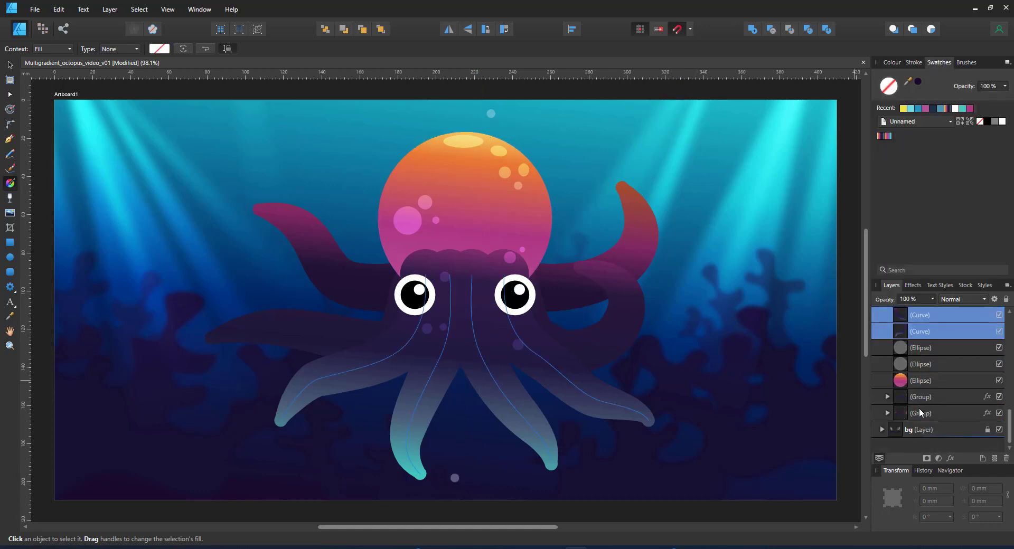
click(889, 397)
ctrl+click(930, 429)
ctrl+click(931, 446)
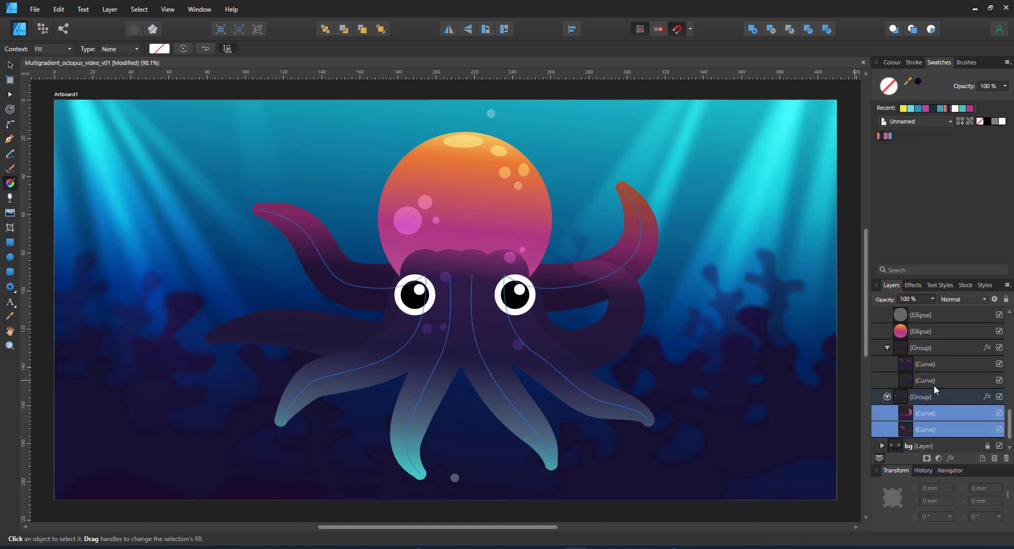
ctrl+click(934, 381)
ctrl+click(933, 365)
click(53, 49)
click(46, 67)
click(888, 136)
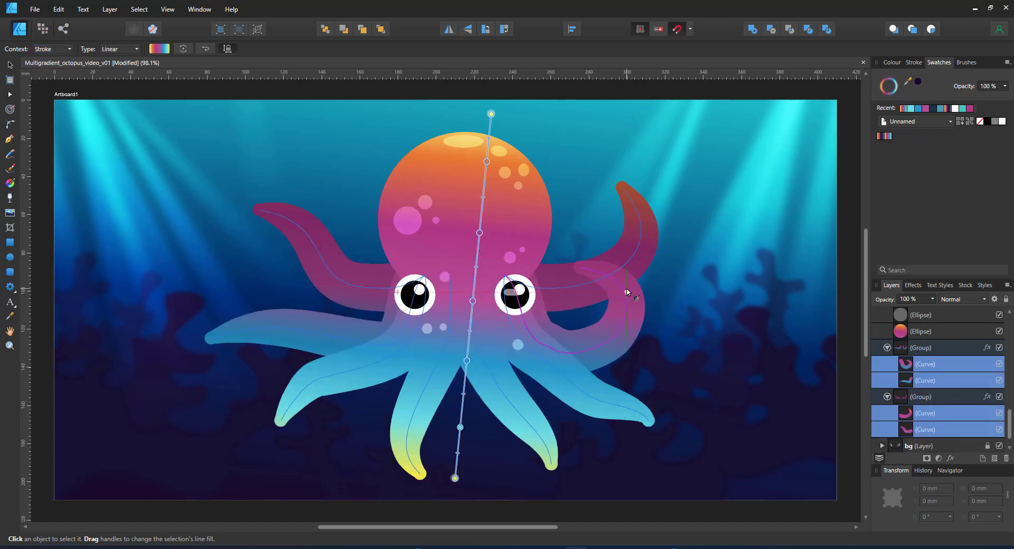
key(v)
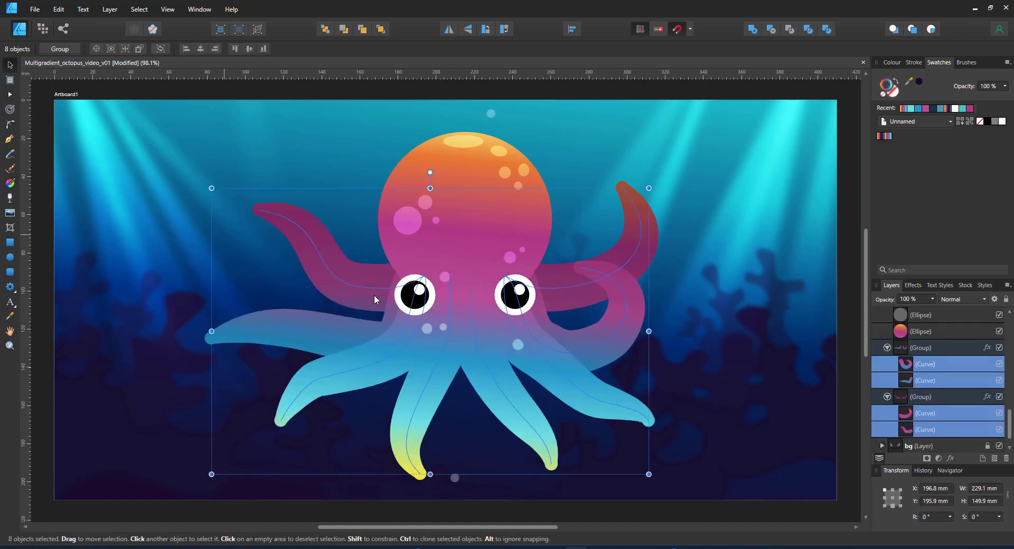
click(848, 400)
Reshape the right tentacle by moving its end node up-right and bending it outward
key(a)
click(425, 273)
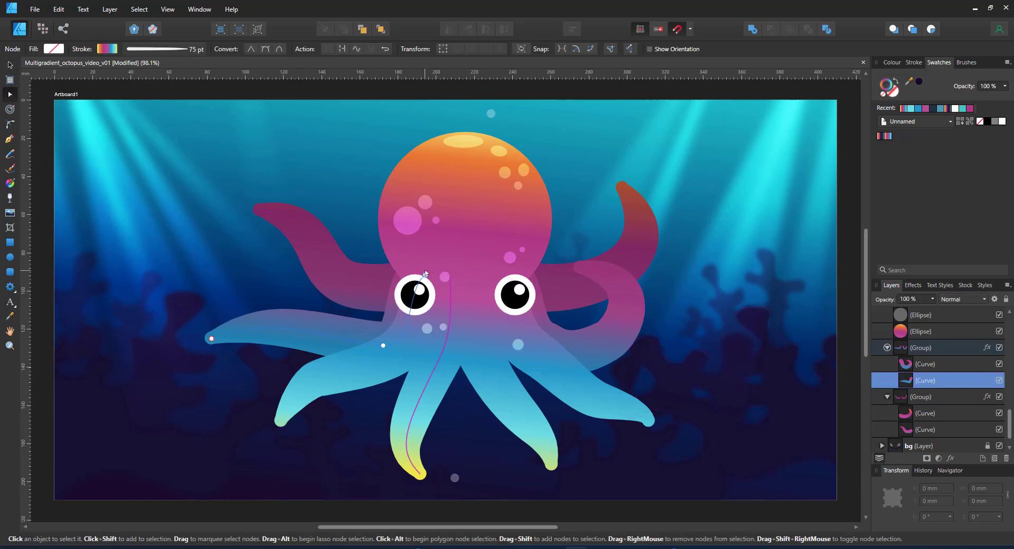
click(558, 331)
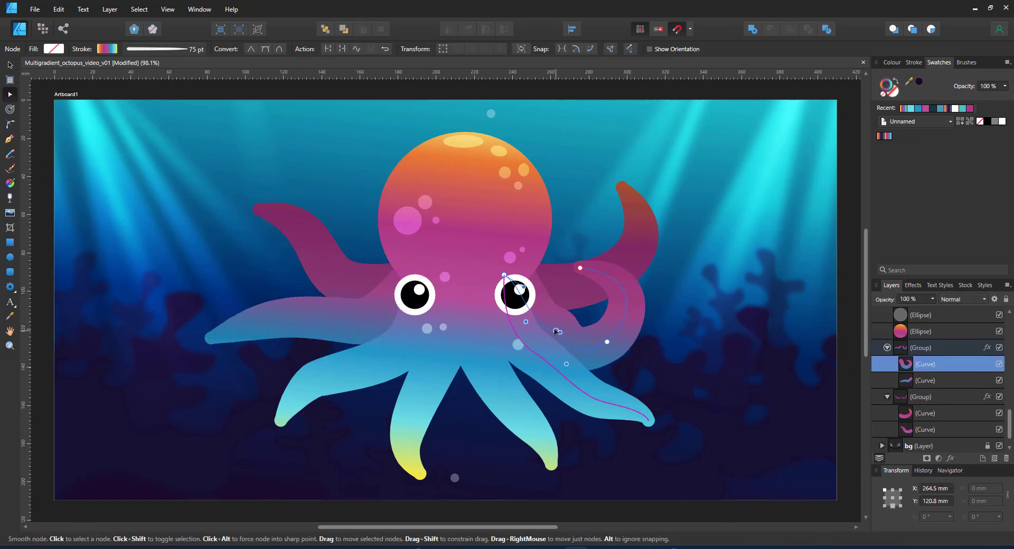
drag(556, 332, 622, 328)
click(618, 285)
mouse_move(580, 268)
mouse_down()
mouse_move(576, 247)
mouse_move(579, 263)
mouse_up()
Lift the left tentacle's tip and reshape the upper-left tentacle's bend and tip
click(242, 335)
drag(210, 339, 241, 286)
click(275, 212)
drag(258, 210, 329, 180)
drag(393, 197, 286, 194)
drag(329, 178, 370, 187)
Curve the lower-left tentacle up and to the right by moving its tip and bend
click(327, 372)
drag(280, 421, 262, 364)
drag(277, 336, 298, 329)
drag(318, 379, 341, 375)
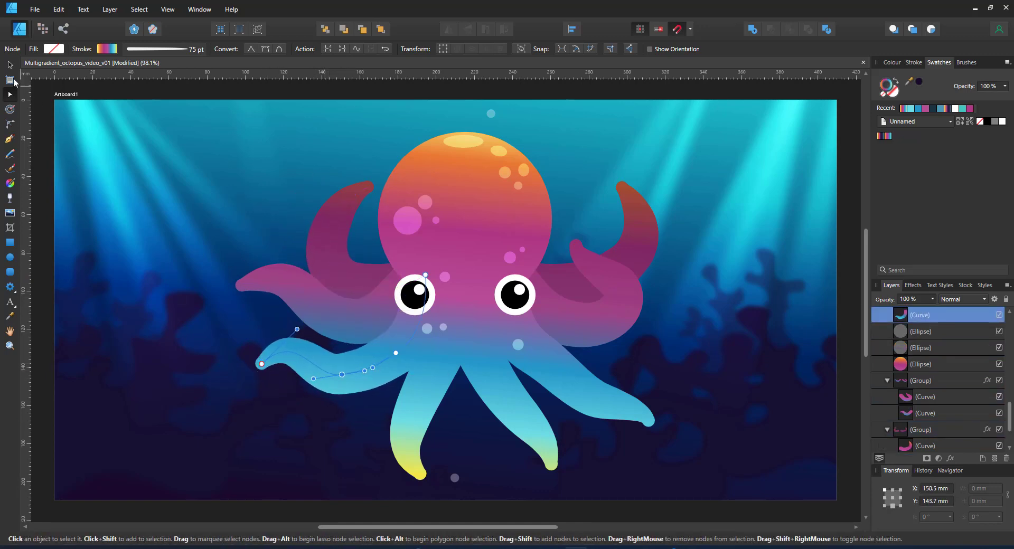
Try moving the front tentacle left and right, then undo it back to its original place
key(v)
drag(444, 398, 418, 407)
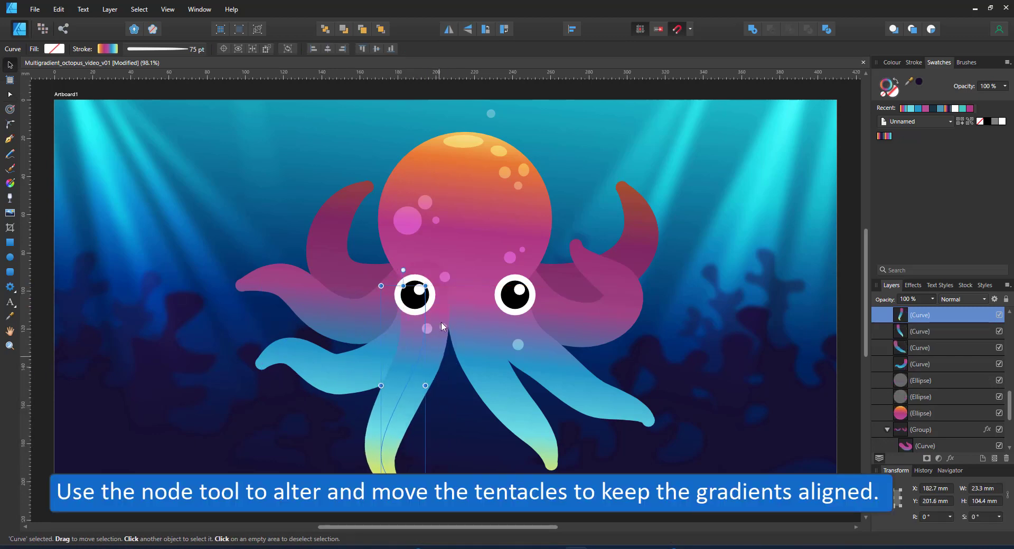
drag(434, 371, 464, 374)
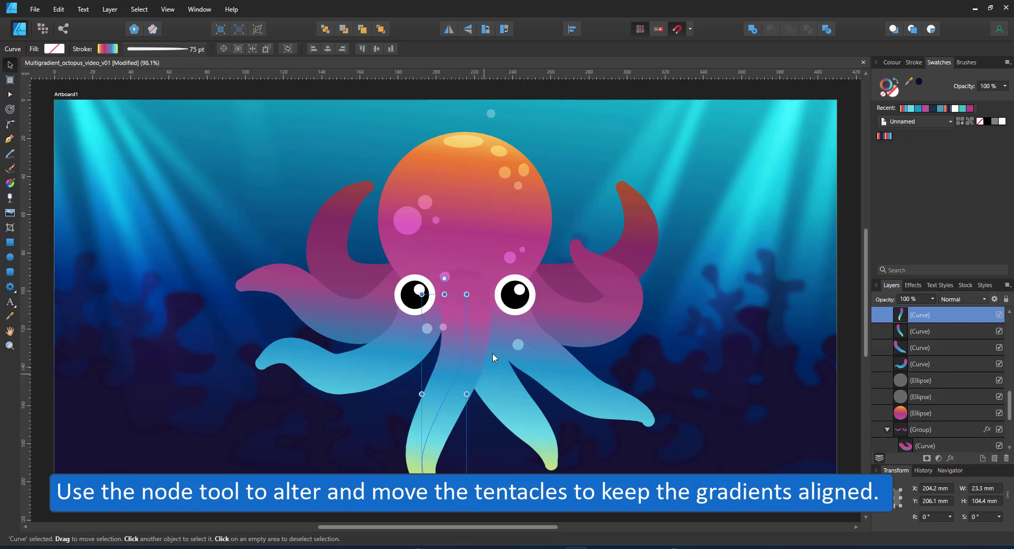
key(ctrl+z)
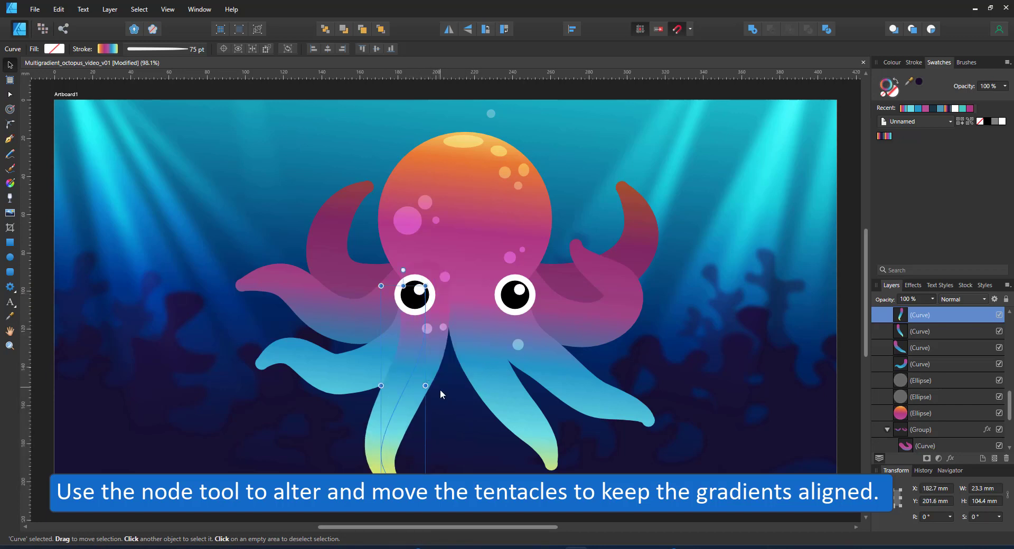
key(ctrl+z)
Rotate the lower tentacle's nodes about 11° with Transform mode and shorten it
click(10, 95)
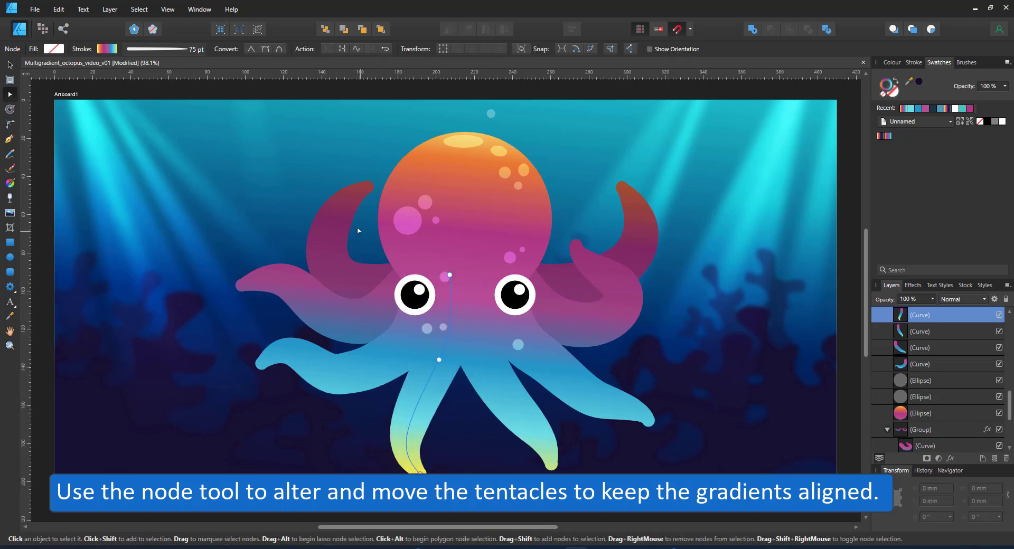
drag(360, 229, 474, 516)
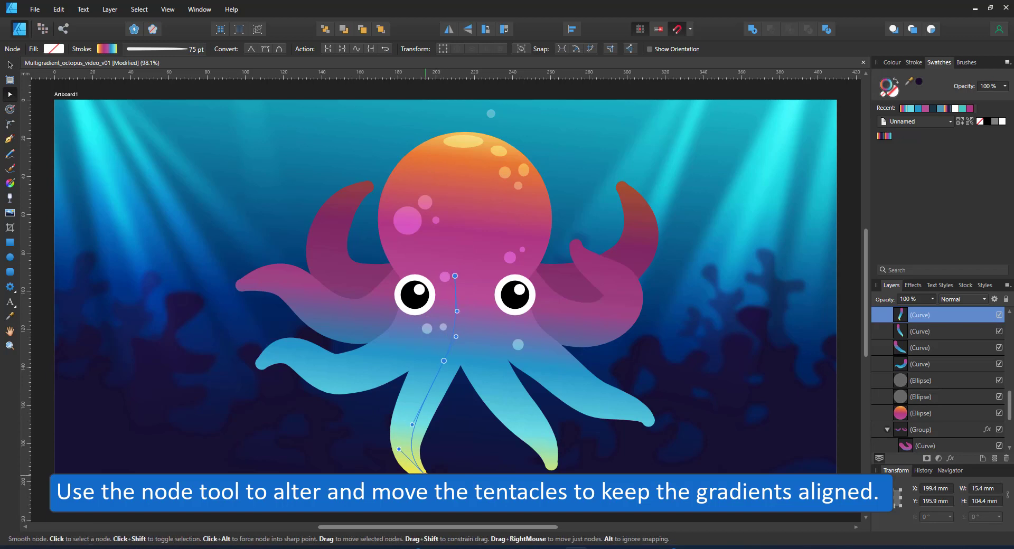
mouse_move(426, 476)
mouse_down()
mouse_move(453, 475)
mouse_move(416, 473)
mouse_move(432, 435)
mouse_move(444, 468)
mouse_move(433, 472)
mouse_up()
click(442, 52)
drag(440, 254, 420, 256)
drag(451, 373, 445, 382)
drag(415, 281, 419, 299)
drag(445, 379, 442, 374)
Move the neighbouring tentacle's tip to the left, then deselect the curve
click(544, 450)
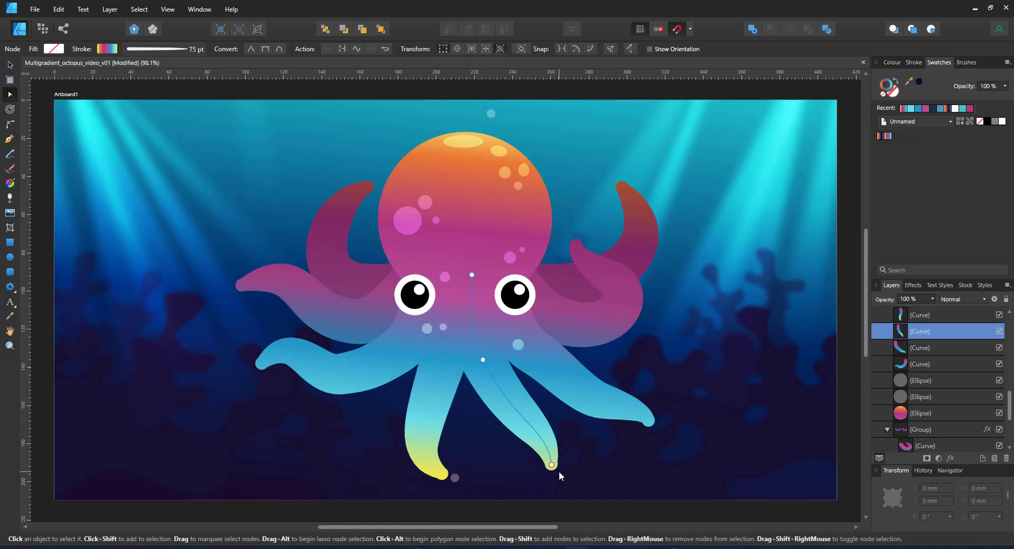
key(v)
key(a)
drag(552, 465, 523, 468)
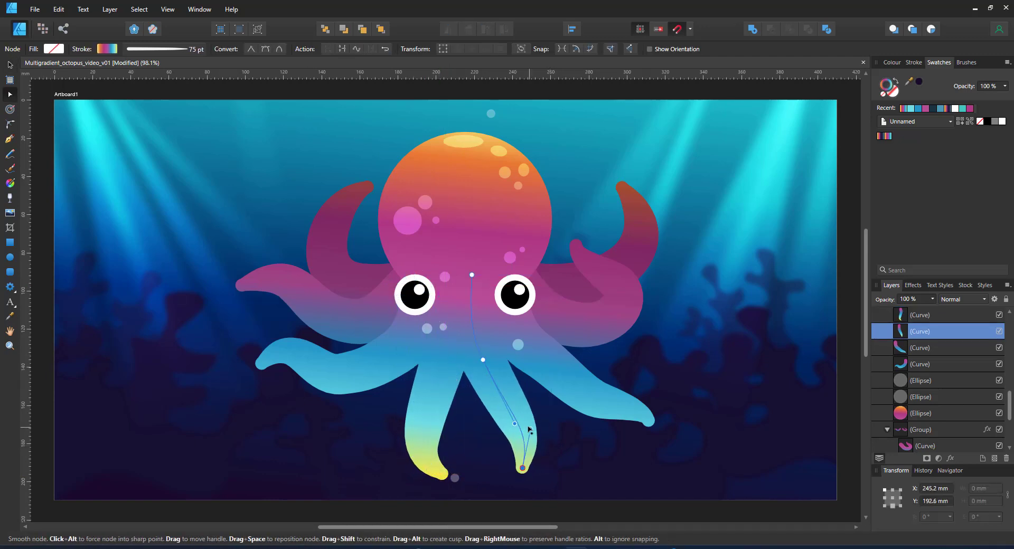
click(170, 52)
key(v)
click(199, 177)
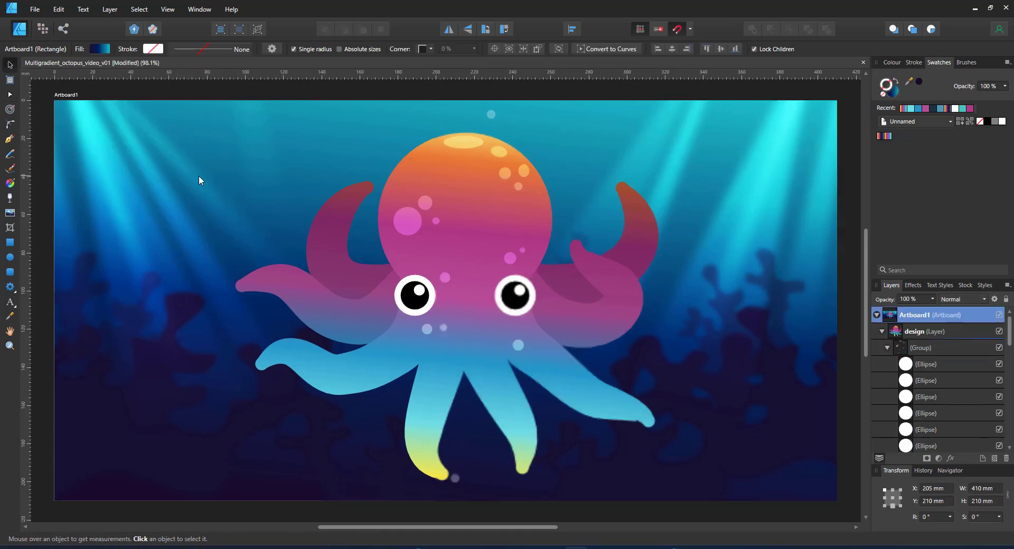
Group all octopus parts and shrink the group to about 162 × 149 mm on the left
drag(191, 514, 600, 145)
key(ctrl+g)
drag(505, 220, 303, 198)
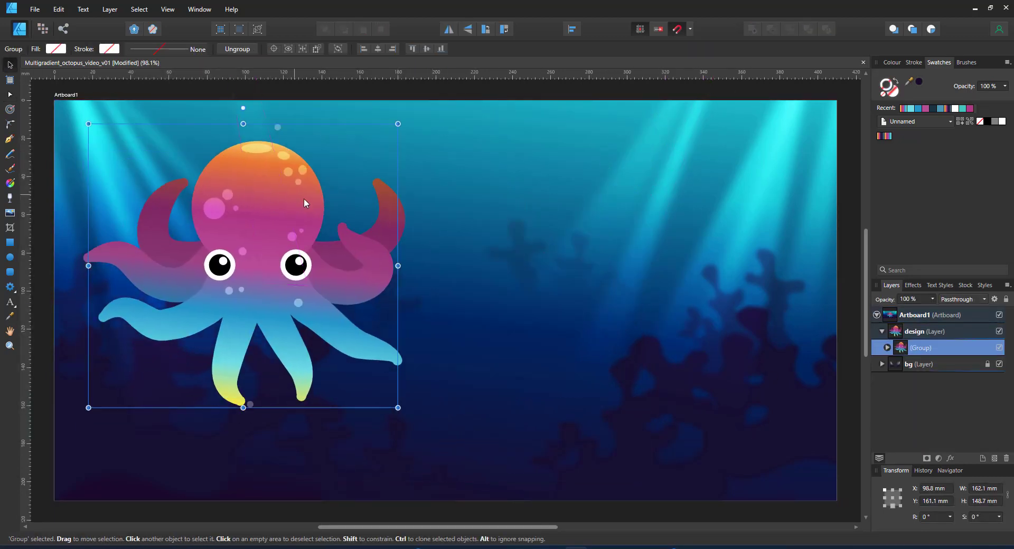
Pull the lower right tentacle's node up-left so it curves out more smoothly
double_click(364, 340)
key(a)
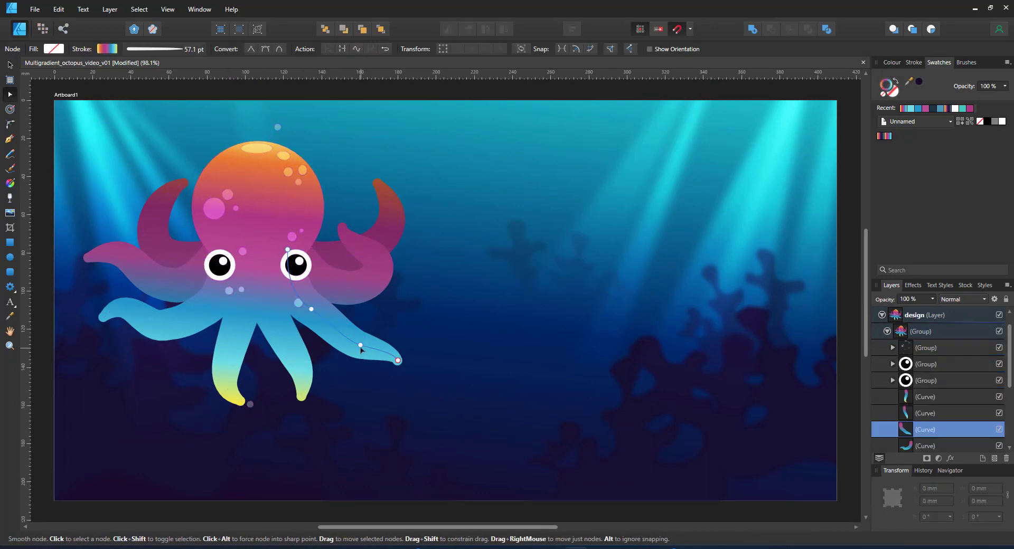
drag(361, 347, 315, 319)
key(v)
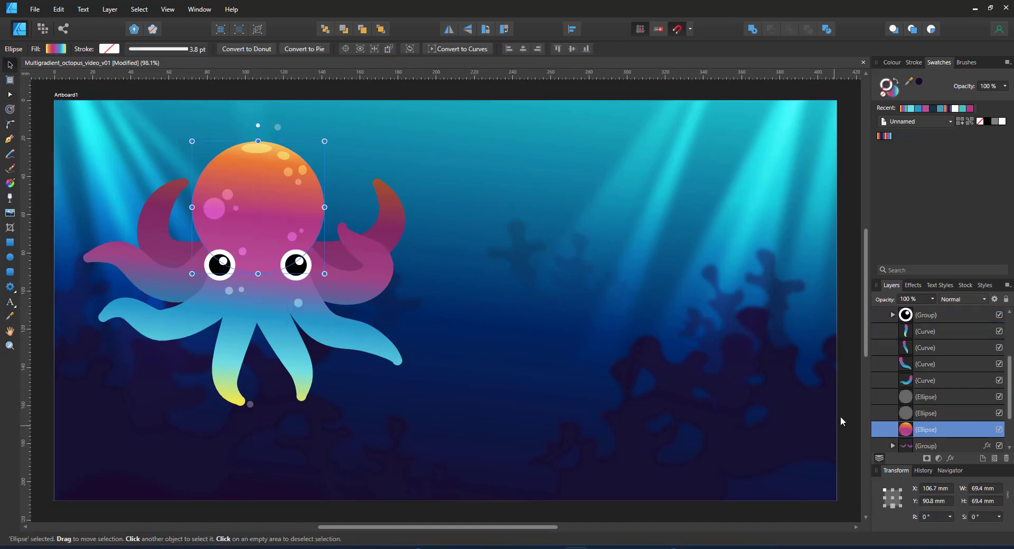
Paste a copy of the octopus head on the right and widen it into an oval
click(905, 348)
key(ctrl+v)
drag(256, 210, 648, 238)
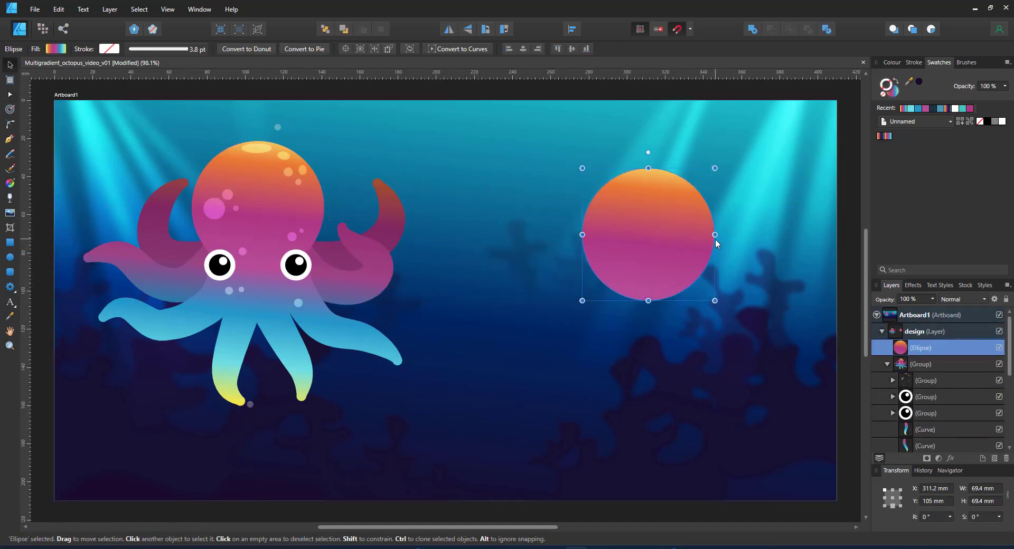
drag(715, 236, 726, 261)
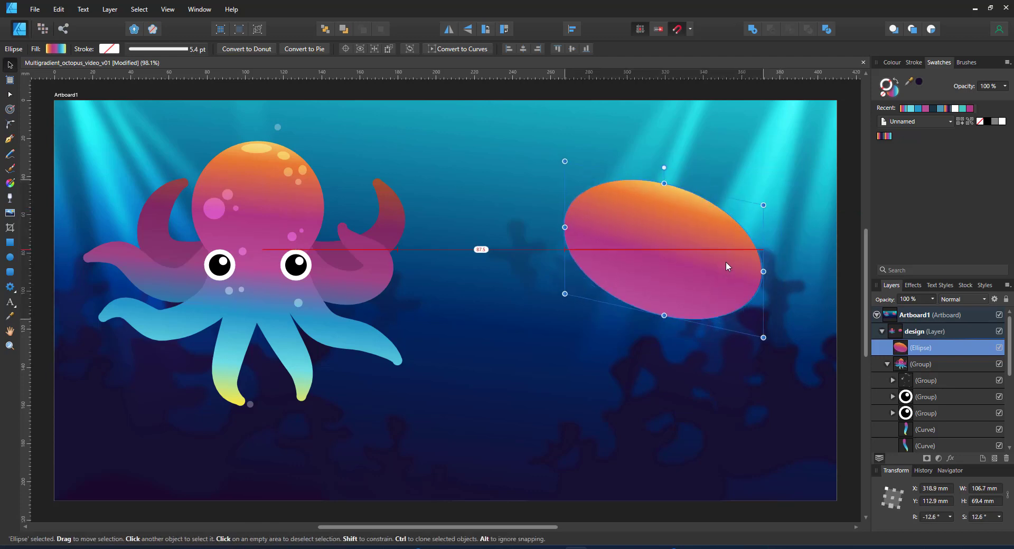
Place copied octopus eyes on the new oval and copy a tentacle for reuse
click(922, 399)
click(914, 349)
key(ctrl+v)
mouse_move(296, 265)
mouse_down()
mouse_move(564, 223)
mouse_move(580, 207)
mouse_move(599, 239)
mouse_move(628, 257)
mouse_up()
double_click(351, 345)
key(ctrl+c)
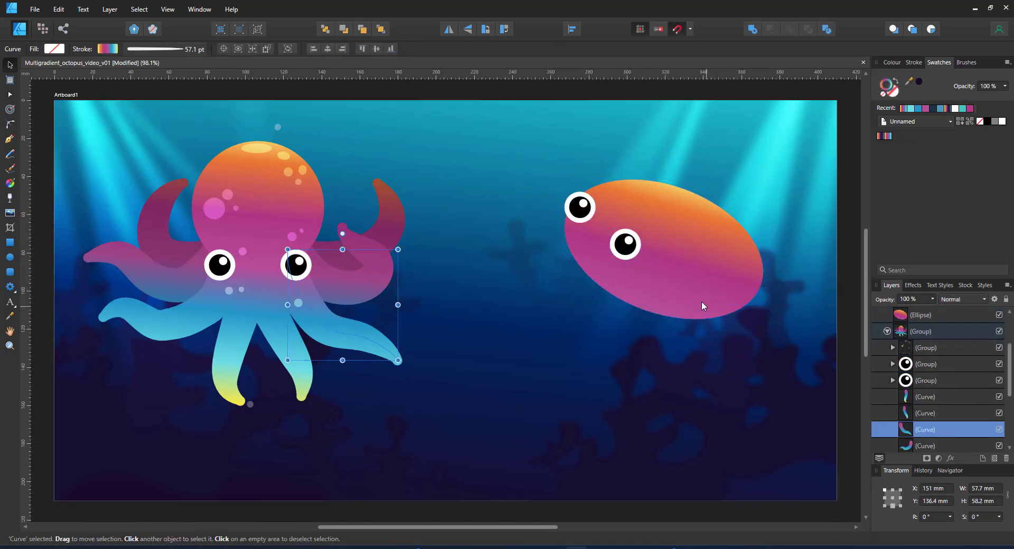
Paste the tentacle onto the squid, give it a solid magenta stroke, and bend it smoothly
click(702, 303)
key(ctrl+v)
drag(334, 327, 632, 342)
key(a)
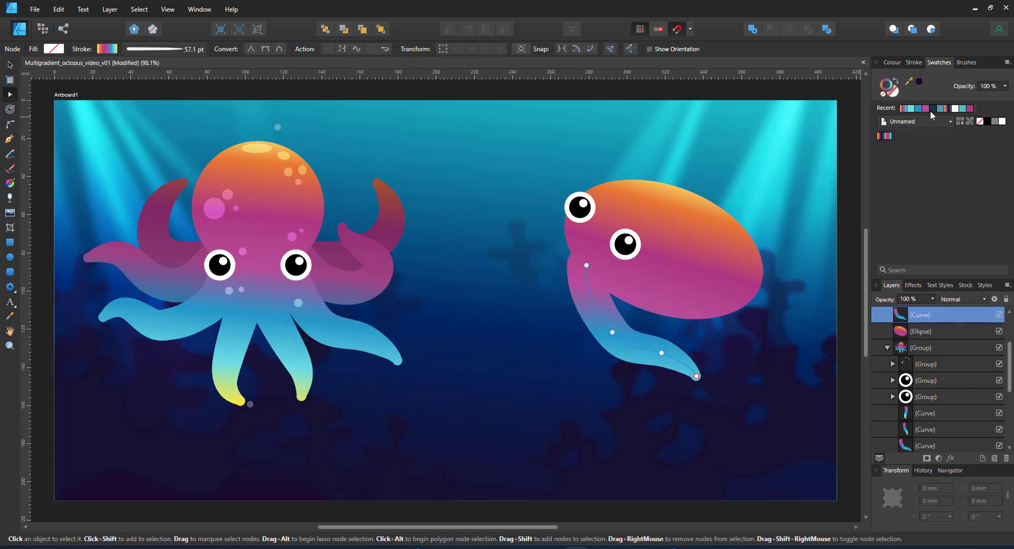
click(927, 109)
drag(585, 291, 580, 240)
click(612, 332)
key(Delete)
key(ctrl+z)
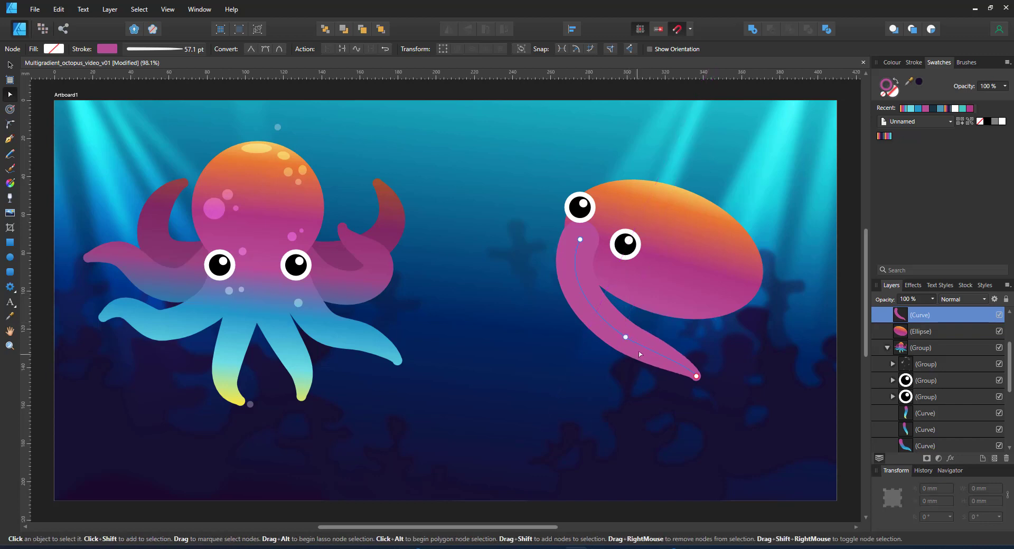
drag(692, 368, 610, 335)
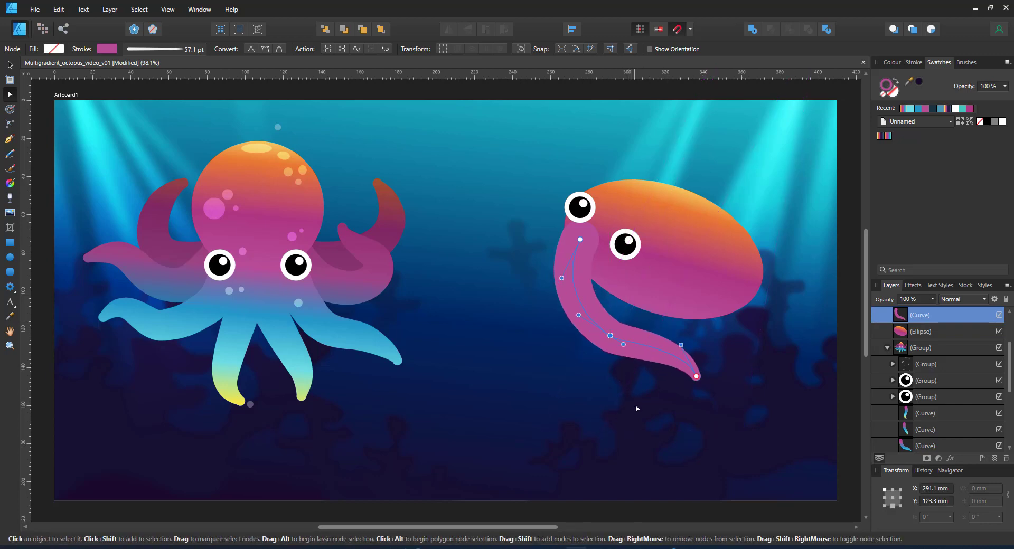
Duplicate the tentacle, rotate it about 16°, move it up-right, and send it behind the head
key(ctrl+j)
key(v)
drag(662, 360, 741, 369)
drag(706, 356, 831, 335)
key(ctrl+bracketleft)
key(ctrl+bracketleft)
Duplicate another tentacle, pull its tip up-right, and remove an extra node to bend it
key(ctrl+j)
key(a)
drag(832, 269, 806, 249)
click(651, 225)
key(Delete)
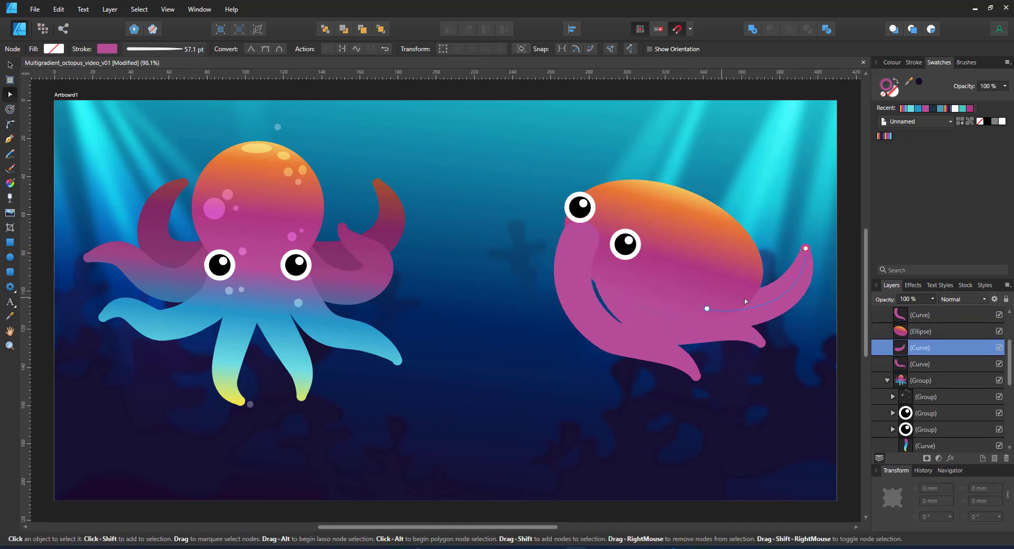
drag(707, 308, 675, 293)
Duplicate a tentacle, rotate it upward, and place it beside the squid's eye
key(ctrl+j)
key(v)
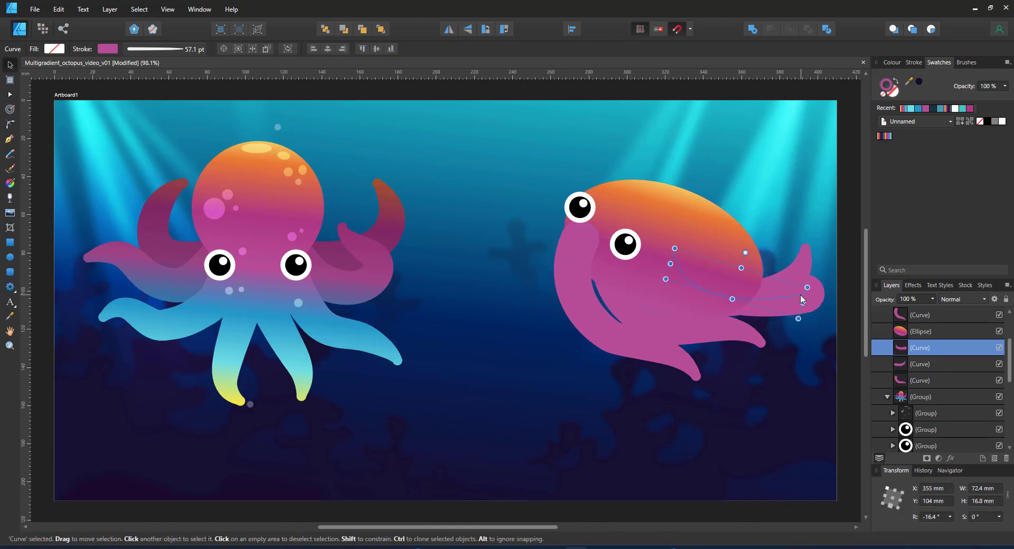
drag(740, 296, 541, 247)
drag(540, 201, 573, 236)
drag(541, 293, 529, 256)
Curl the upper-left tentacle's tip down to the left using added nodes
key(a)
click(584, 249)
drag(583, 118, 491, 196)
click(529, 231)
click(549, 240)
drag(529, 231, 547, 269)
click(527, 254)
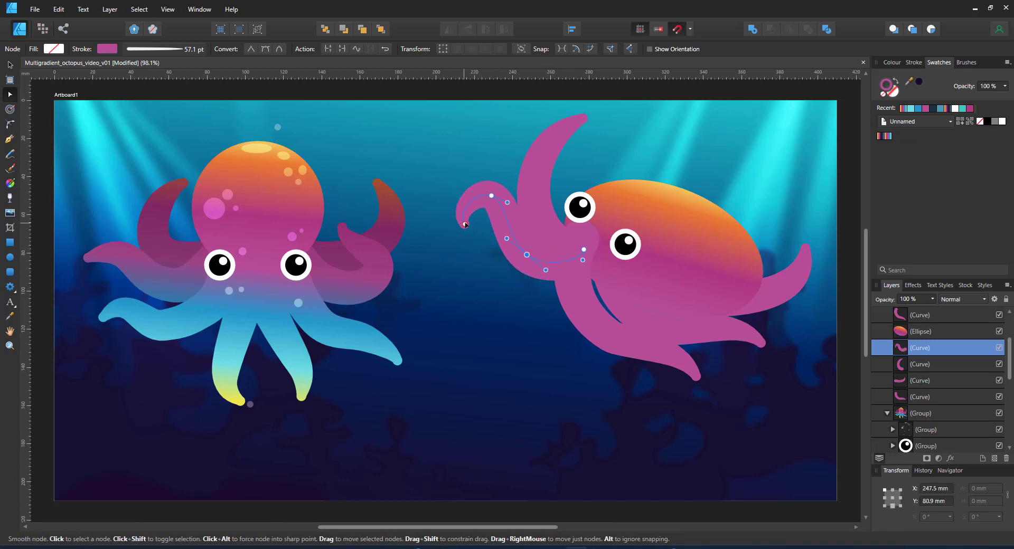
drag(465, 224, 434, 229)
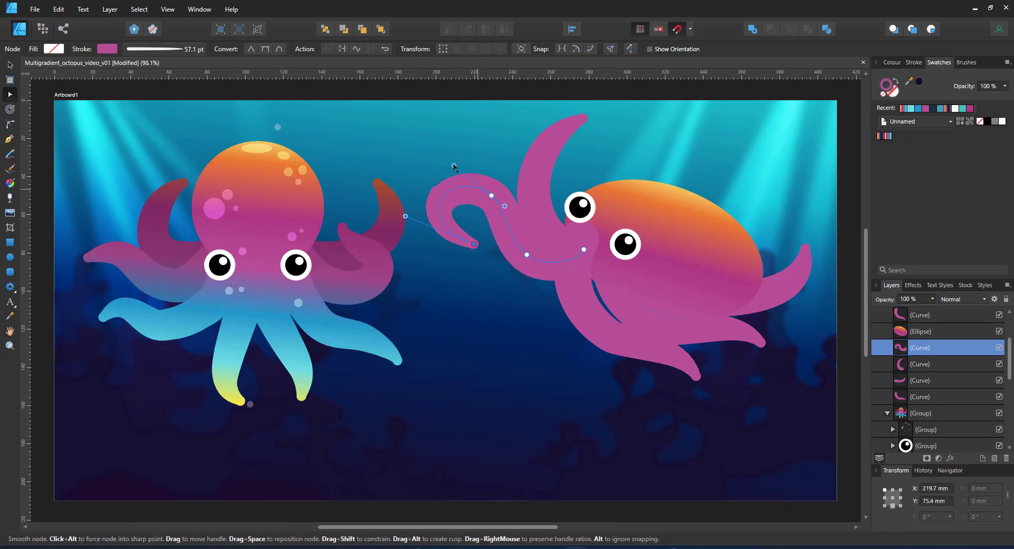
drag(454, 166, 454, 165)
Duplicate the lower front tentacle, move it down-right, and stretch its tip downward
click(650, 352)
key(b)
key(v)
mouse_move(580, 289)
mouse_down()
mouse_move(599, 313)
mouse_move(560, 311)
mouse_move(572, 325)
mouse_up()
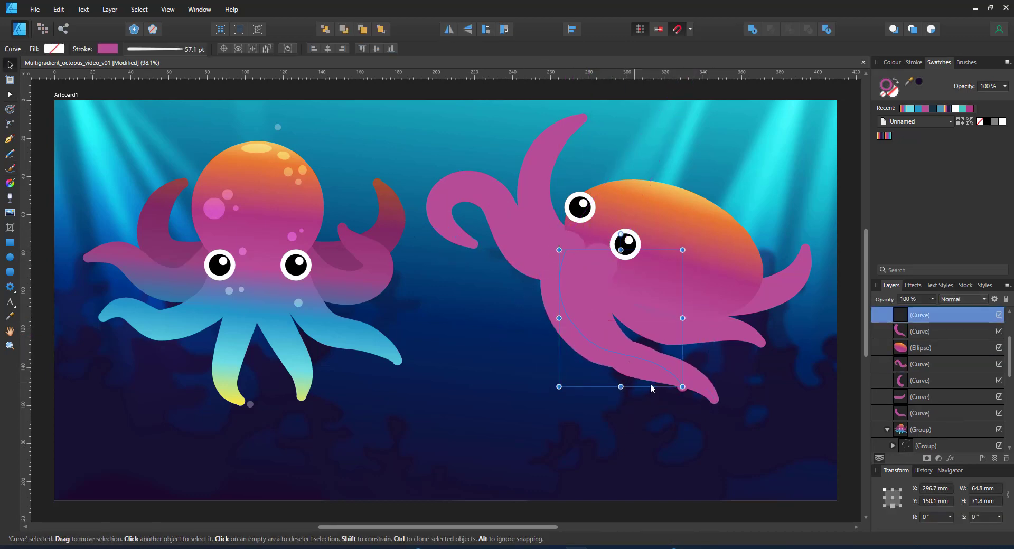
key(a)
drag(683, 387, 643, 429)
mouse_move(598, 347)
mouse_down()
mouse_move(574, 376)
mouse_move(590, 375)
mouse_up()
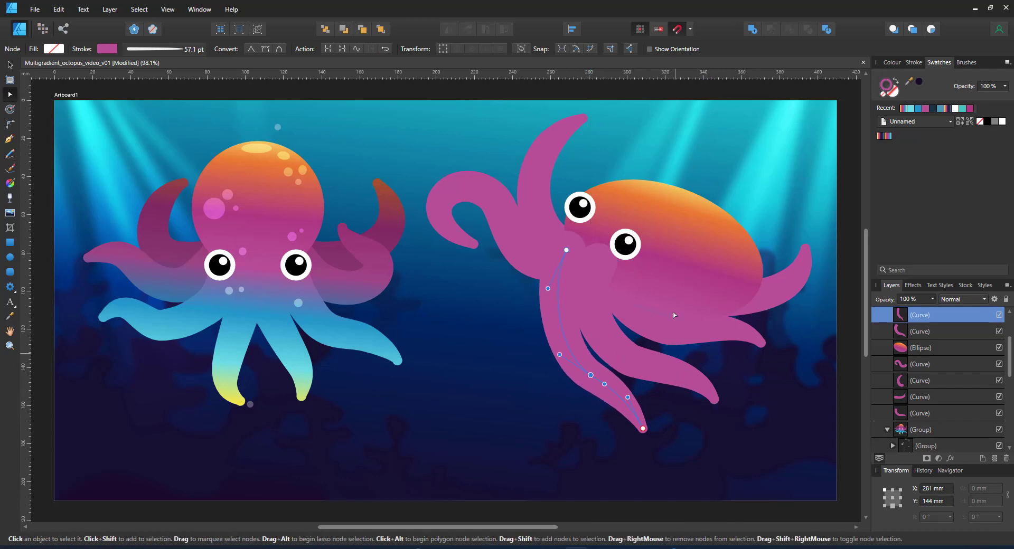
Add another tentacle copy curving left, lengthened downward with reshaped end handles
key(ctrl+j)
drag(558, 312, 481, 307)
drag(616, 382, 632, 340)
key(Delete)
drag(498, 305, 484, 346)
drag(440, 274, 479, 278)
drag(569, 257, 581, 257)
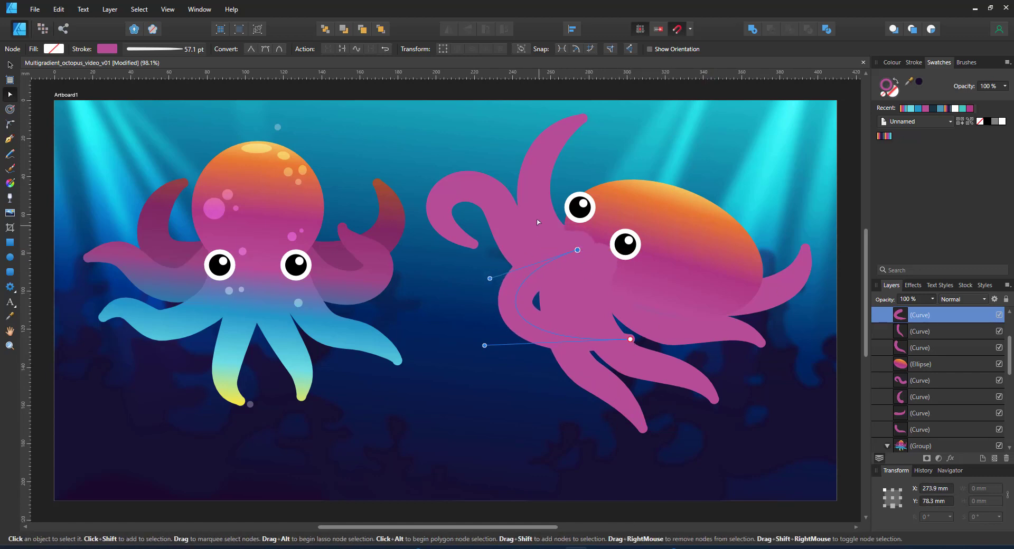
drag(631, 339, 598, 410)
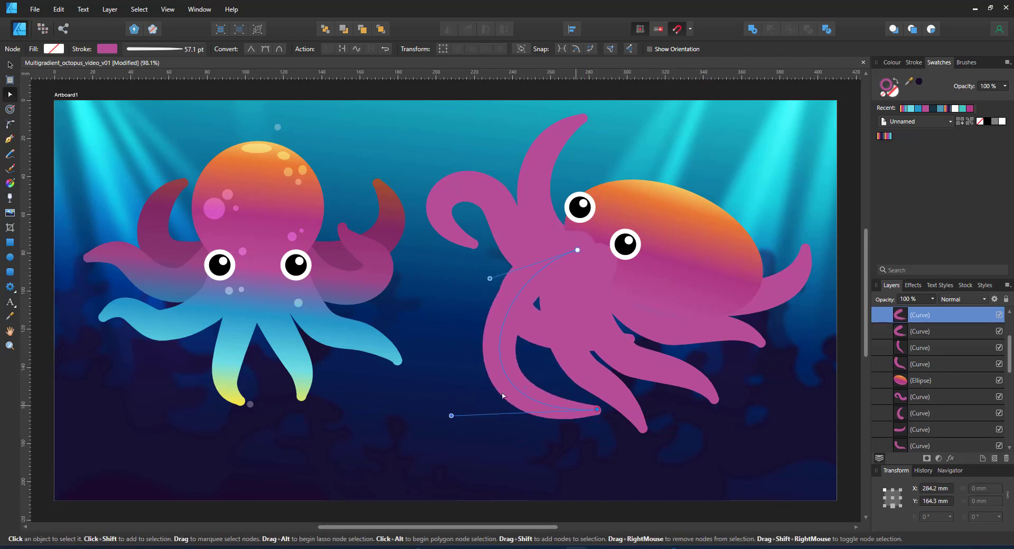
drag(502, 395, 536, 330)
Pull another tentacle's curve left and move it one step lower in the stack
click(892, 345)
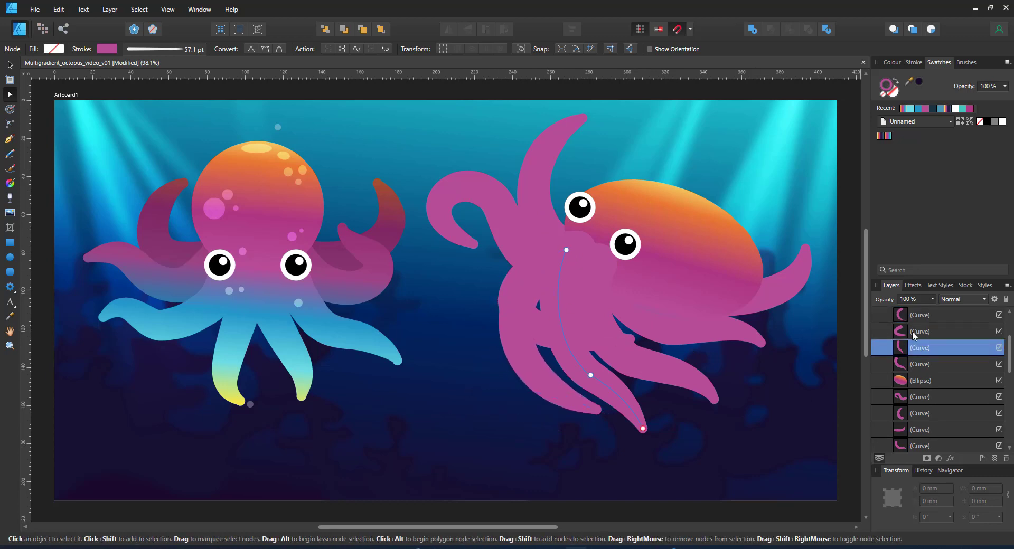
click(912, 332)
drag(518, 292, 495, 291)
key(ctrl+[)
key(ctrl+[)
key(ctrl+[)
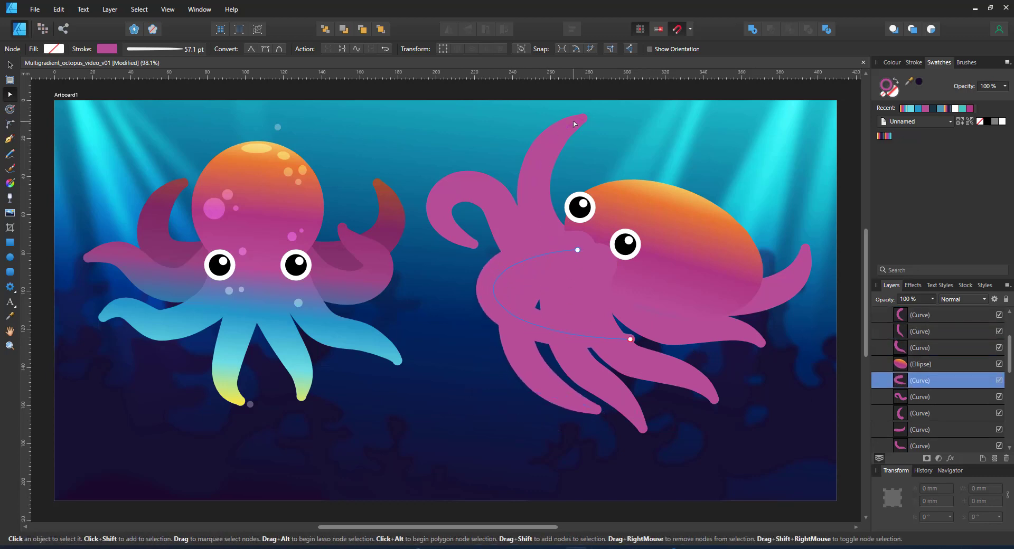
click(734, 268)
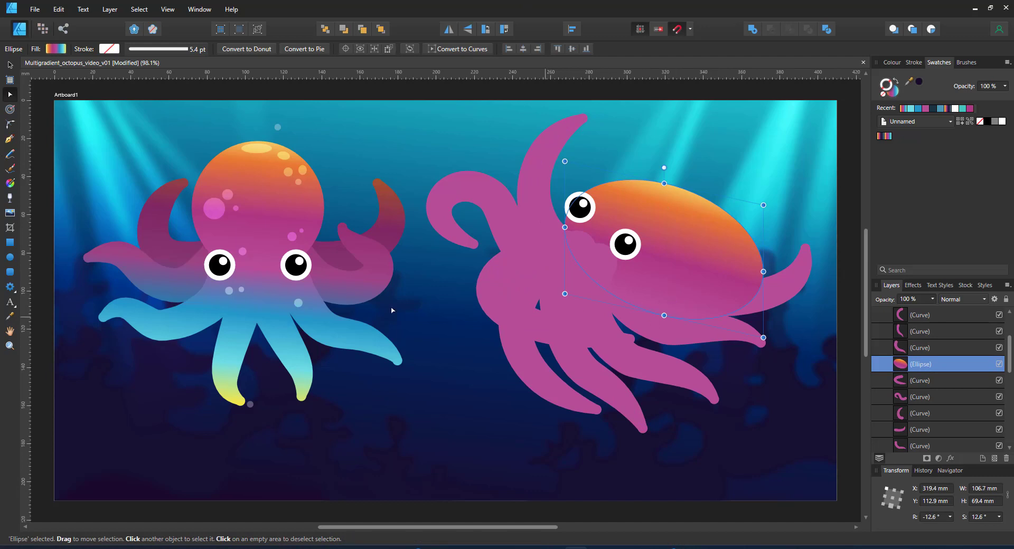
Stretch the squid head taller, nudge it up-left, and fill it with deep purple
drag(664, 316, 664, 330)
drag(661, 280, 655, 276)
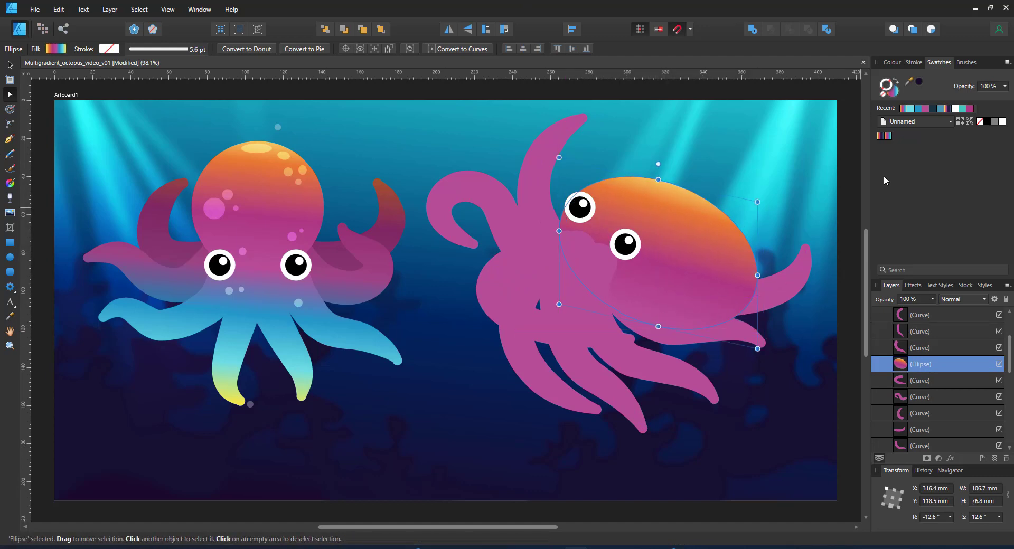
click(896, 62)
click(951, 144)
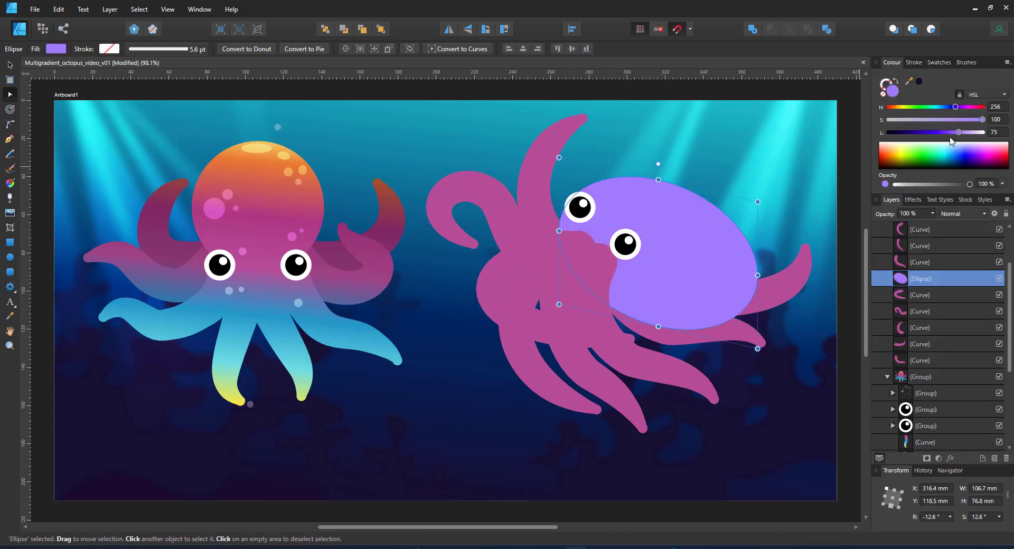
click(939, 133)
Give the head a linear violet-to-orange gradient with a yellow-orange middle stop
click(10, 183)
mouse_move(709, 217)
mouse_down()
mouse_move(640, 286)
mouse_move(687, 240)
mouse_move(668, 258)
mouse_up()
click(896, 107)
click(938, 132)
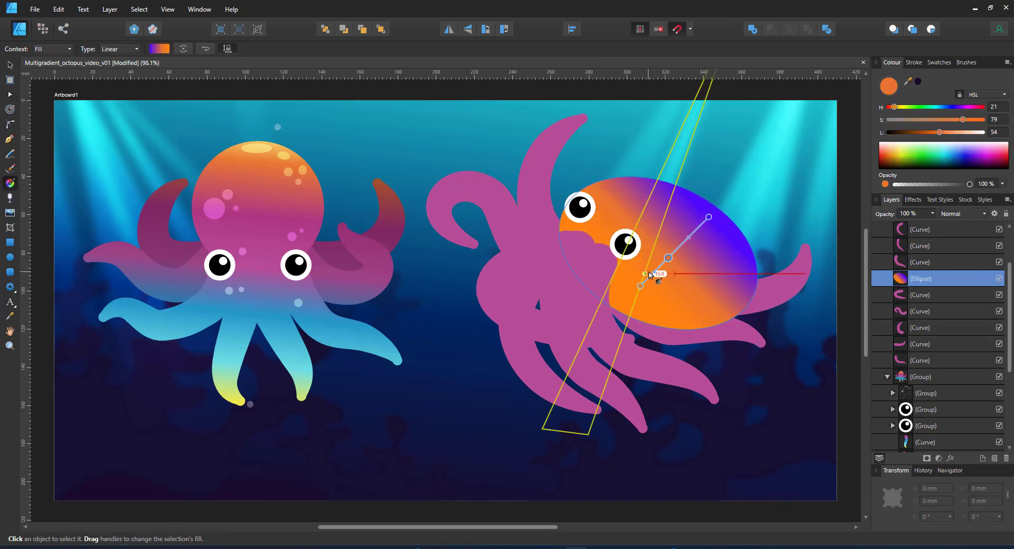
click(653, 272)
drag(898, 107, 899, 107)
drag(701, 224, 688, 237)
click(708, 217)
drag(954, 107, 959, 108)
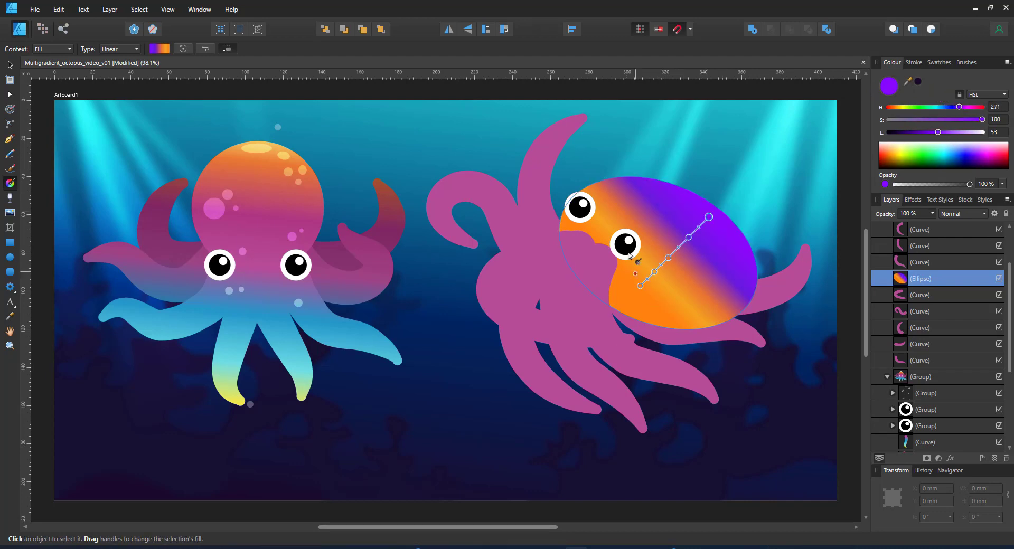
Copy an octopus bubble and place two copies, one above and one below the squid
click(10, 65)
double_click(278, 127)
key(ctrl+c)
click(655, 207)
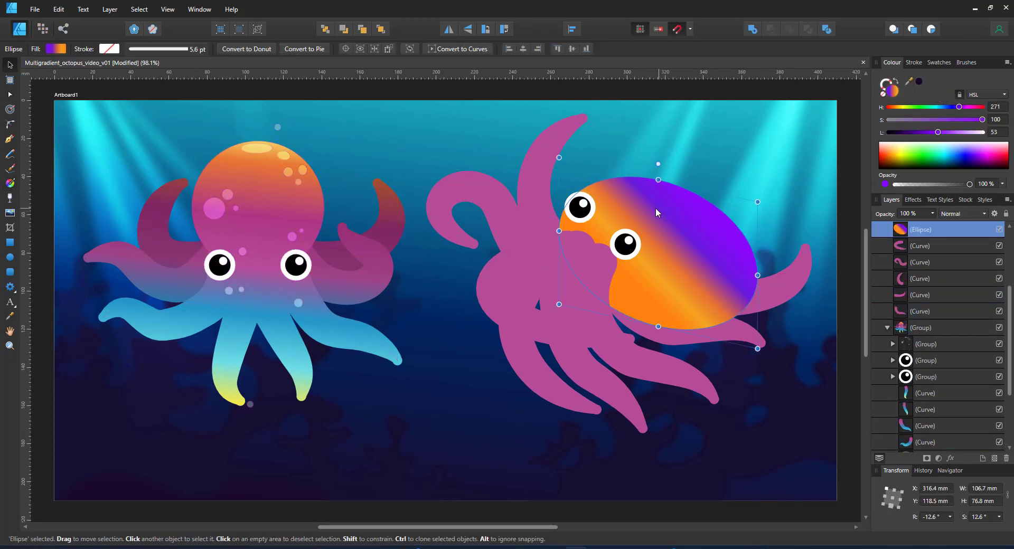
key(ctrl+v)
drag(732, 178, 745, 171)
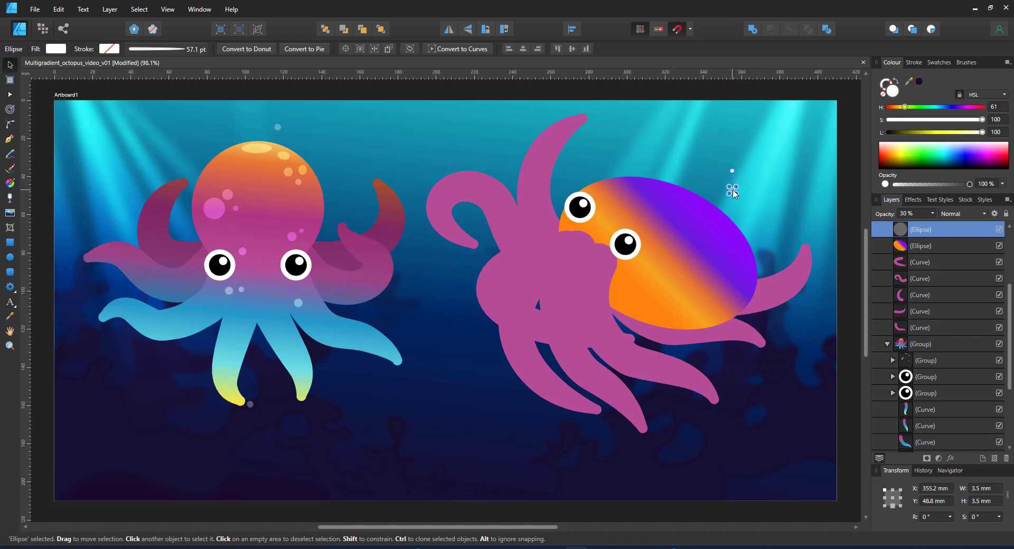
key(ctrl+j)
drag(527, 423, 579, 440)
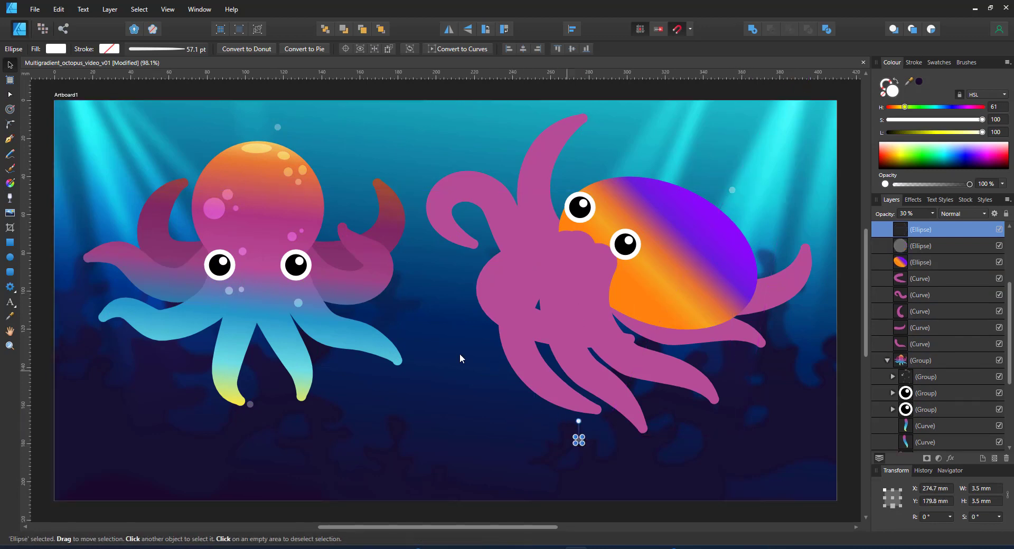
Re-stretch the head gradient from orange below the squid to violet at the upper right
click(642, 290)
click(10, 183)
drag(710, 219, 736, 194)
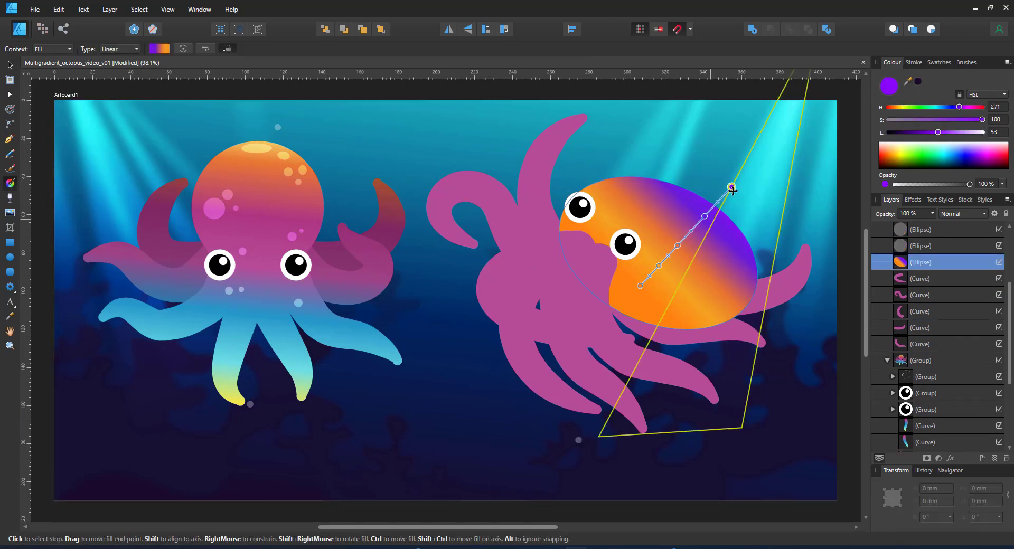
drag(640, 286, 578, 439)
drag(732, 187, 731, 193)
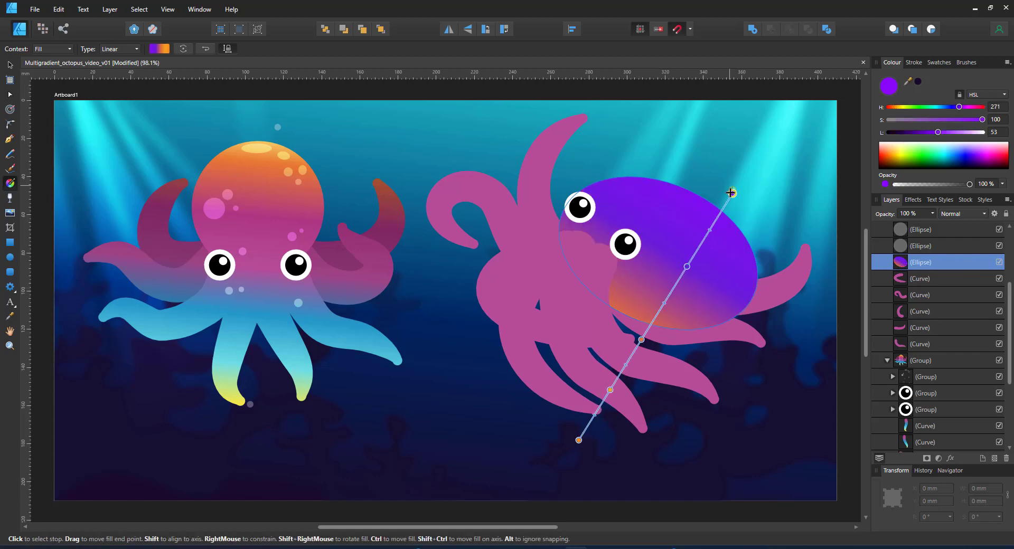
click(9, 65)
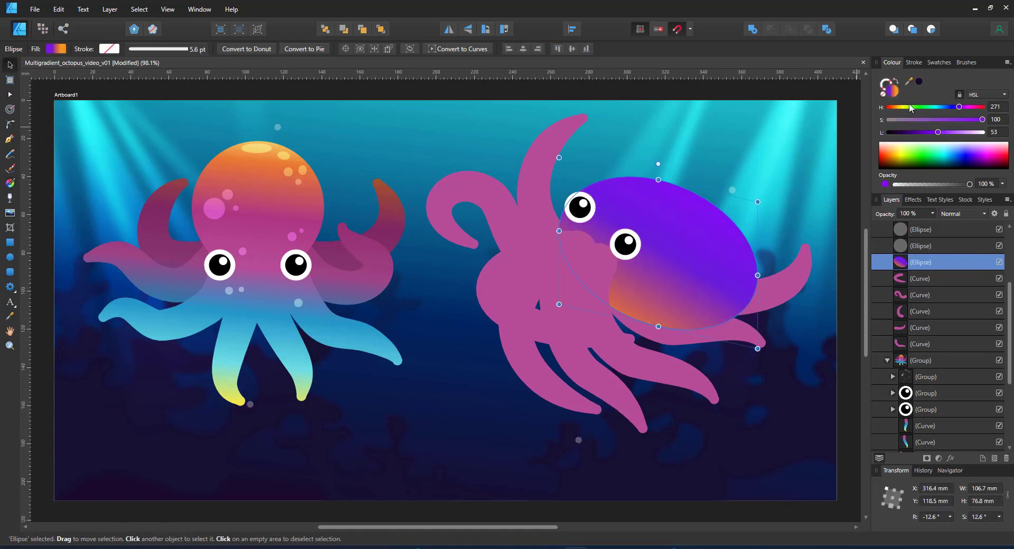
click(939, 62)
Give the selected tentacle strokes a diagonal purple-to-orange linear gradient
click(931, 367)
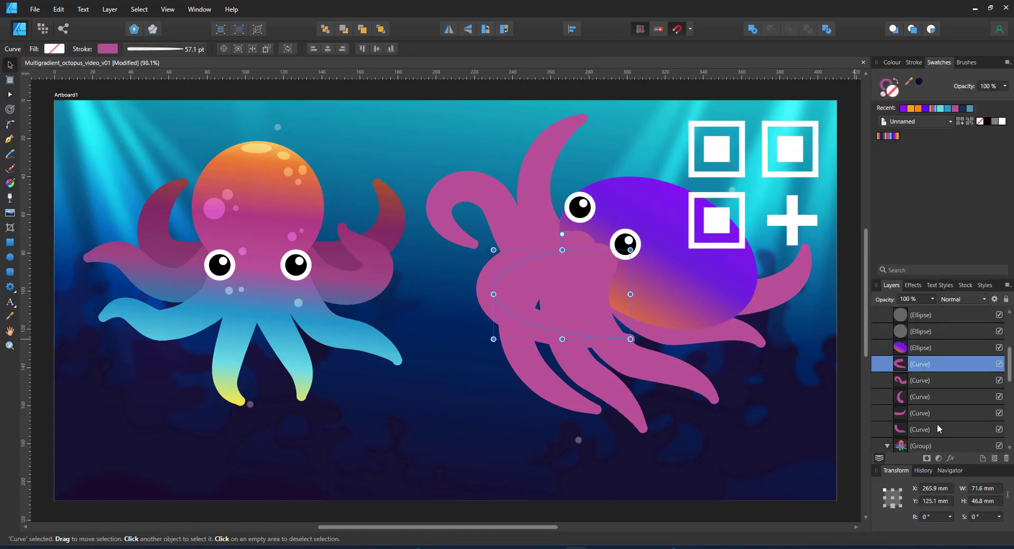
shift+click(934, 427)
scroll(889, 395, up, 2)
ctrl+click(915, 396)
ctrl+click(918, 381)
ctrl+click(921, 368)
click(9, 183)
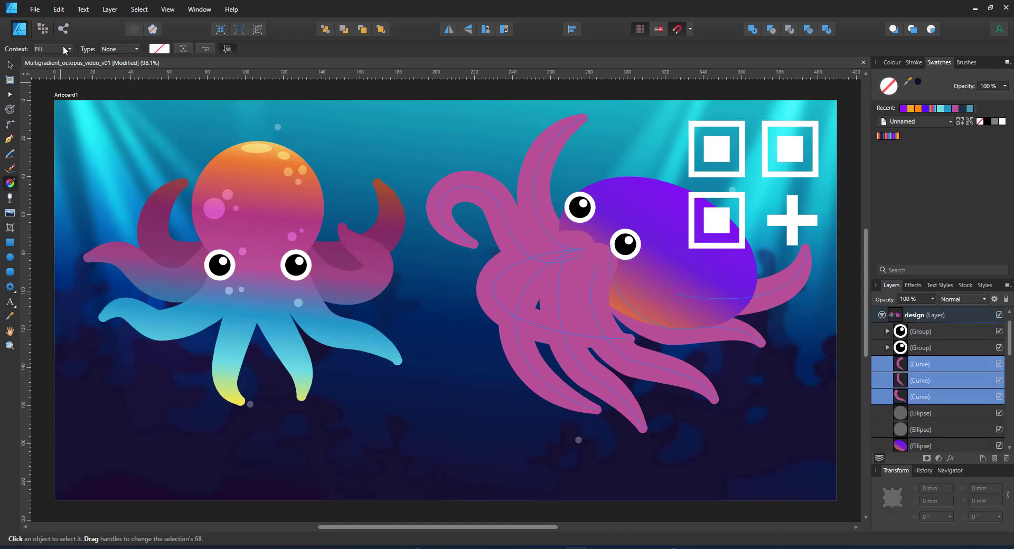
click(898, 136)
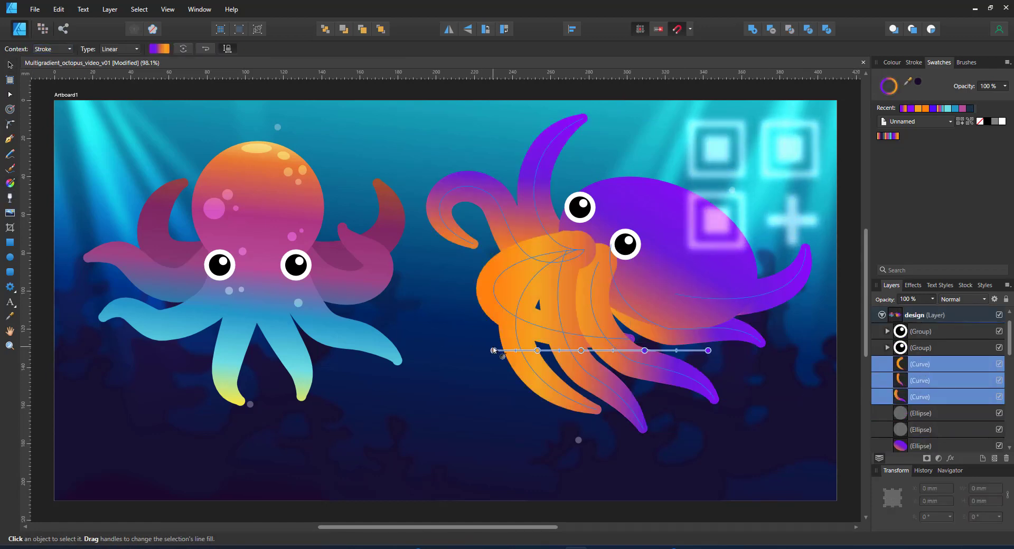
mouse_move(579, 440)
mouse_down()
mouse_move(692, 386)
mouse_move(709, 351)
mouse_move(732, 190)
mouse_up()
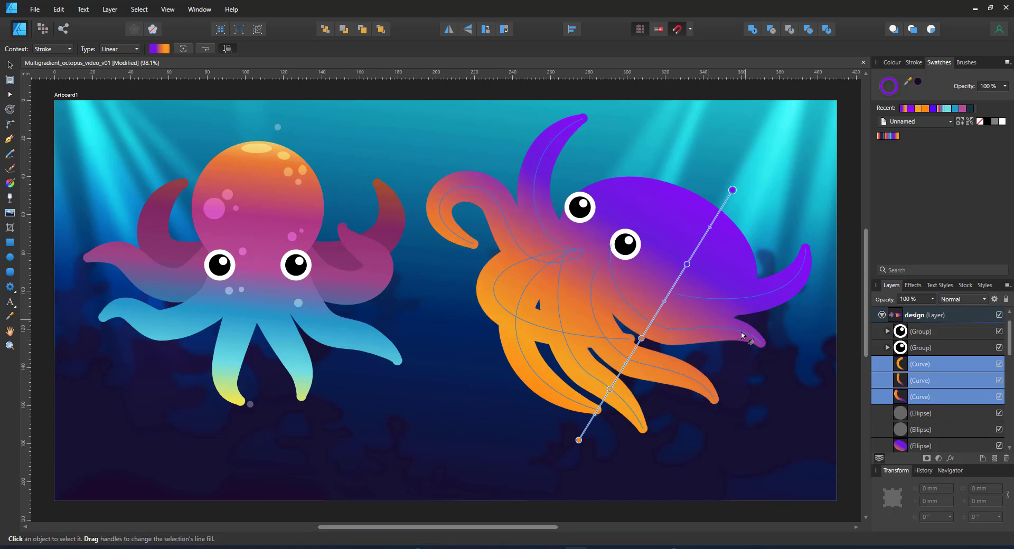
scroll(930, 382, down, 3)
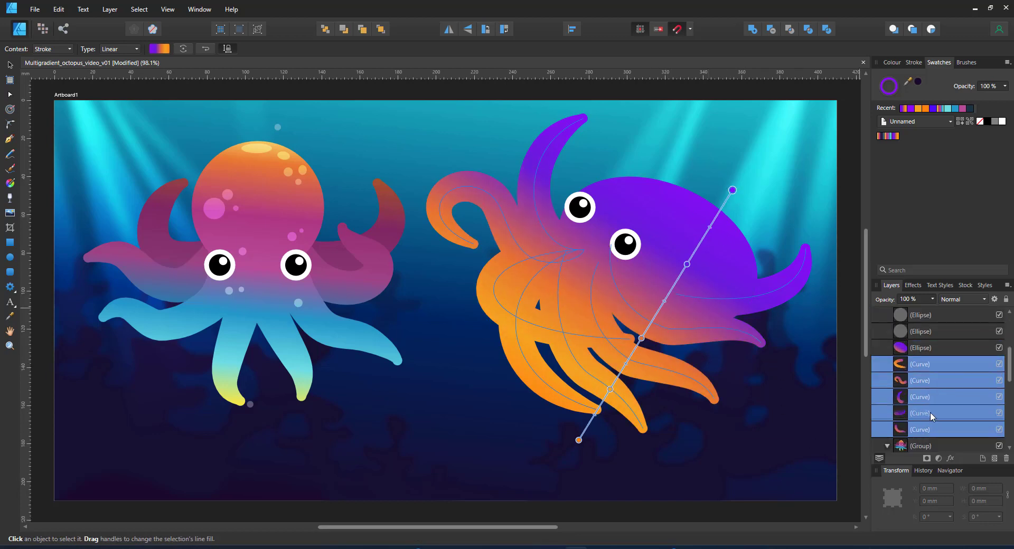
Group the top purple tentacle curve with the purple tail curve
key(v)
click(549, 119)
shift+click(790, 278)
key(ctrl+g)
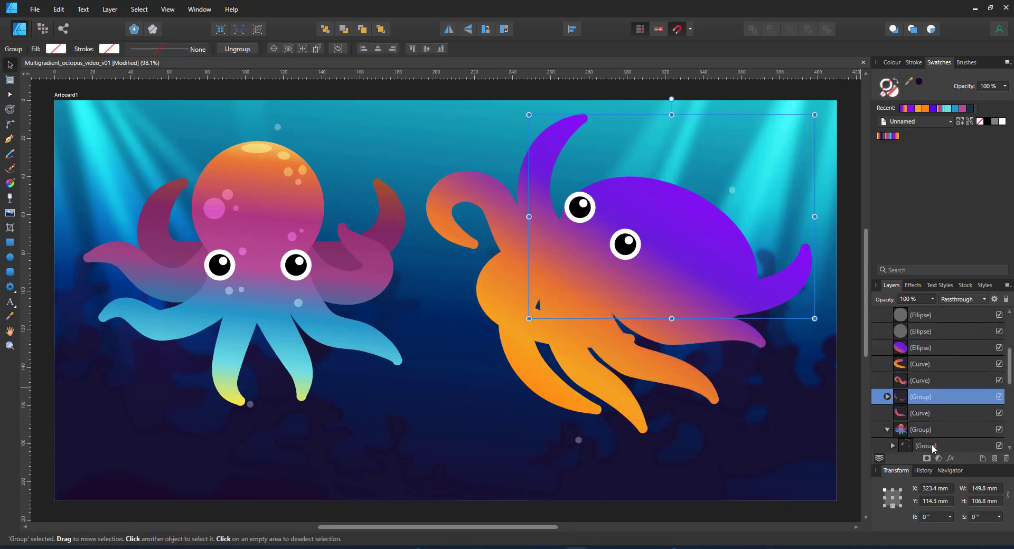
Darken the tentacle group with a Brightness/Contrast adjustment at brightness -30
click(940, 459)
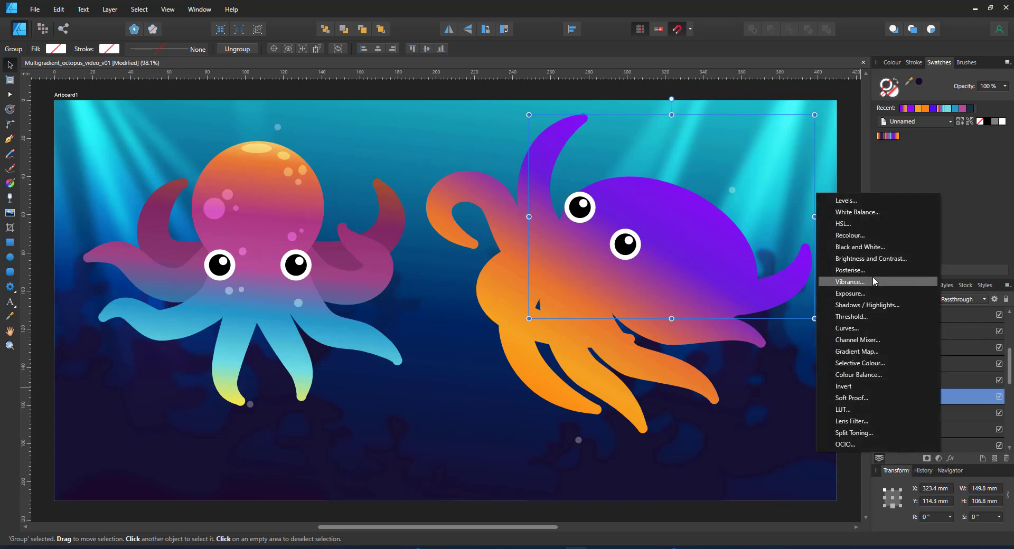
click(855, 262)
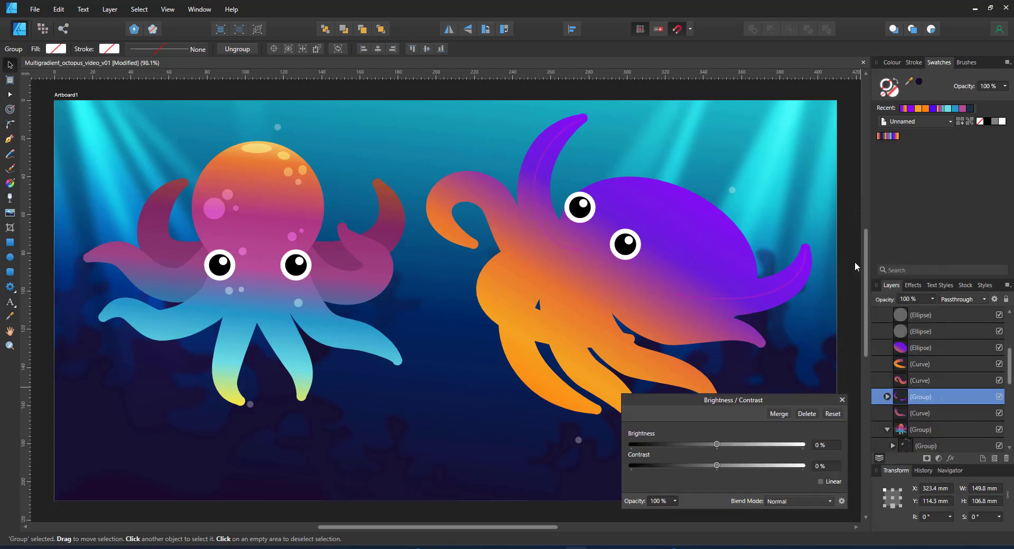
click(693, 445)
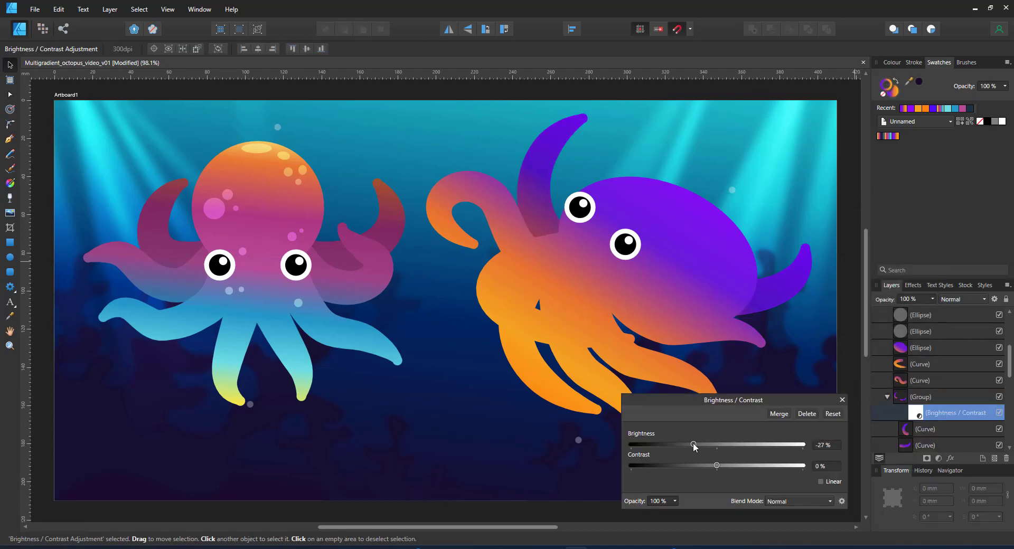
text(-30)
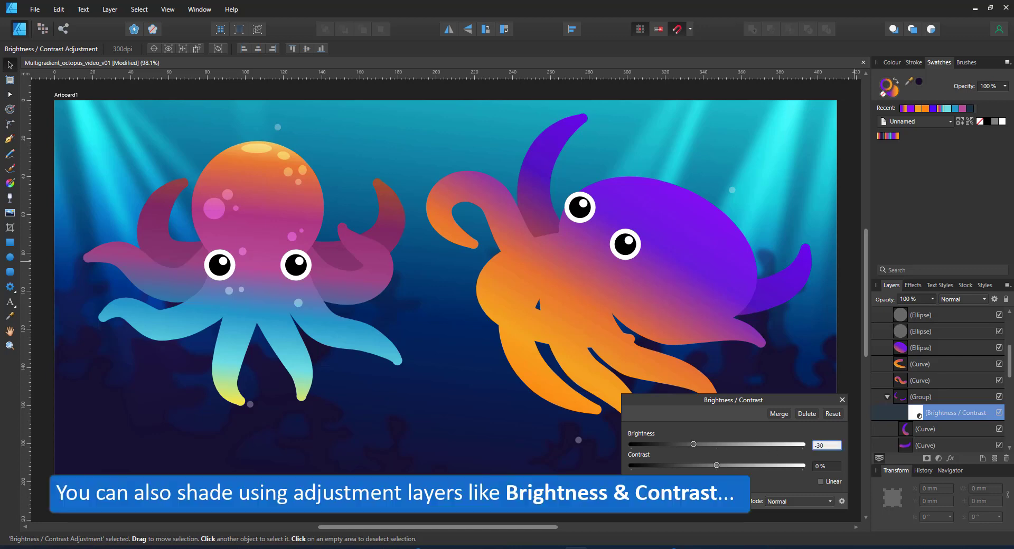
Group two more tentacle curves and move the new group above the shaded one
click(505, 226)
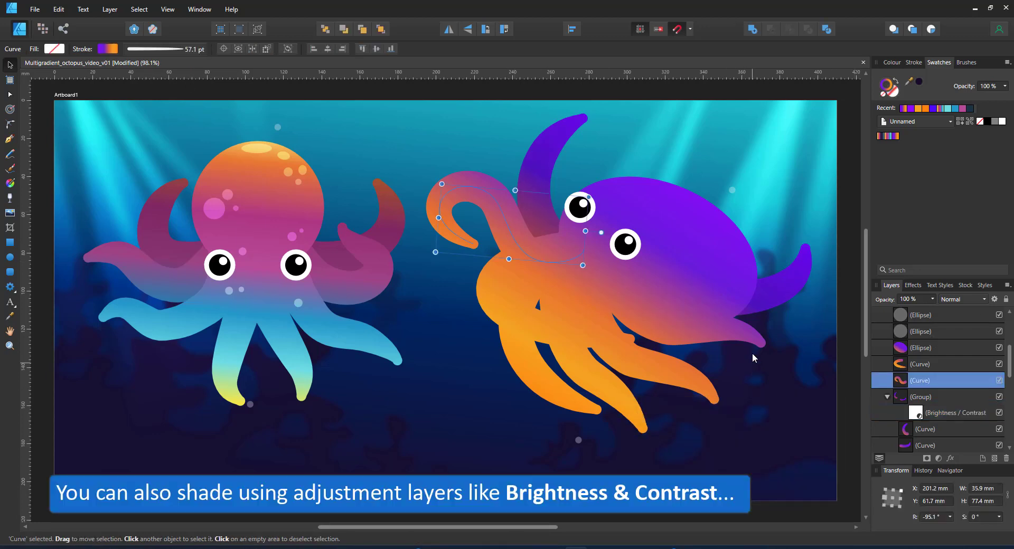
shift+click(750, 337)
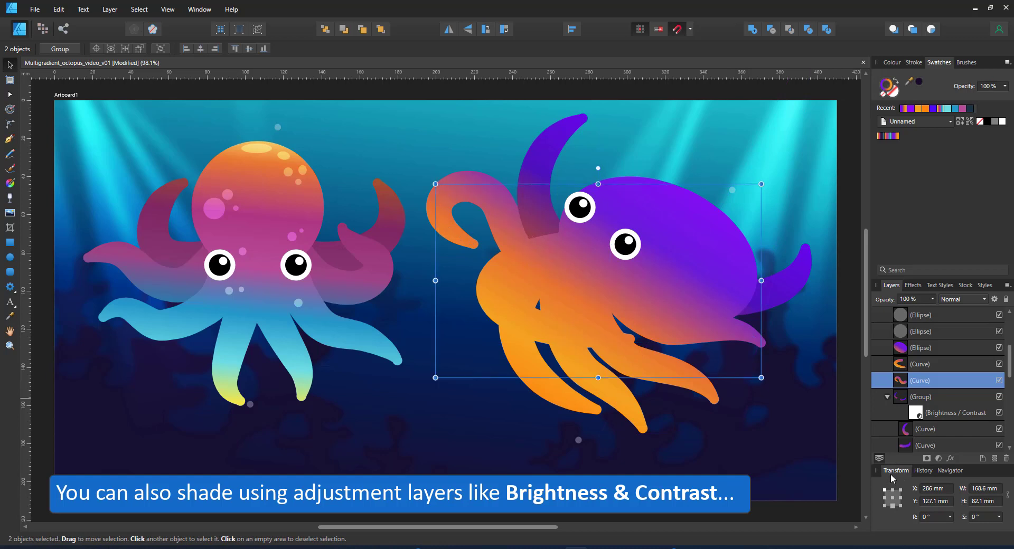
key(ctrl+g)
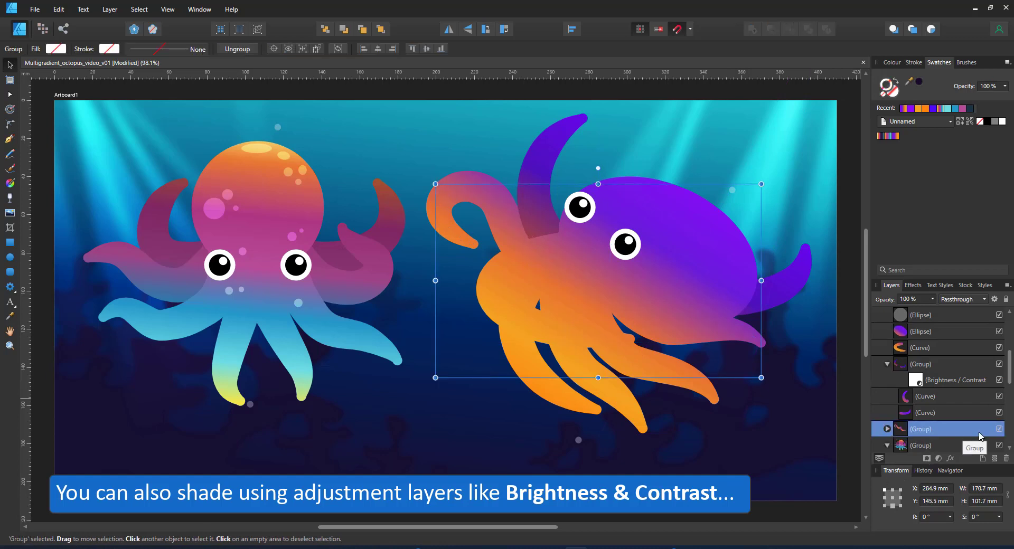
key(ctrl+])
Add a Recolour adjustment to the new group with lightness -52% and 20% opacity
click(937, 459)
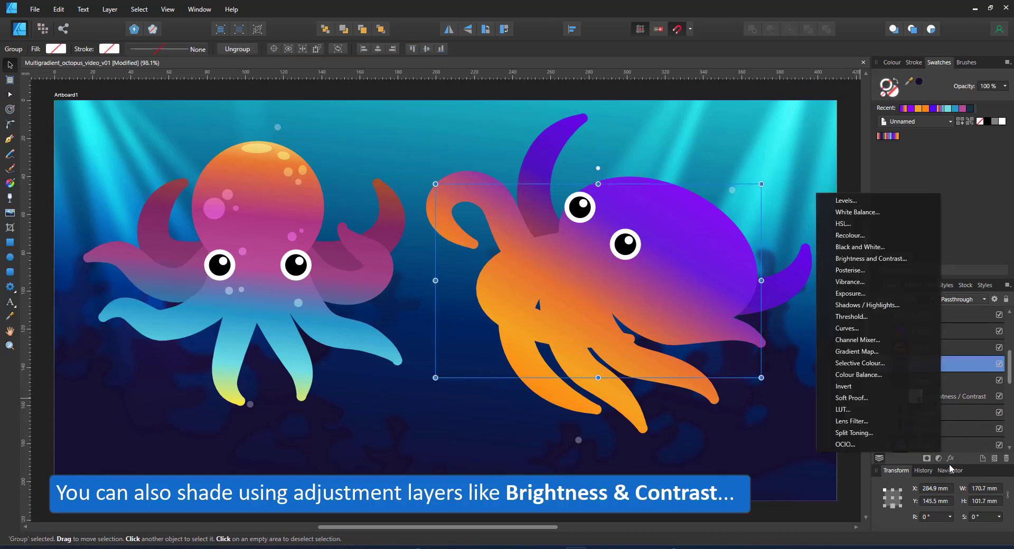
click(828, 236)
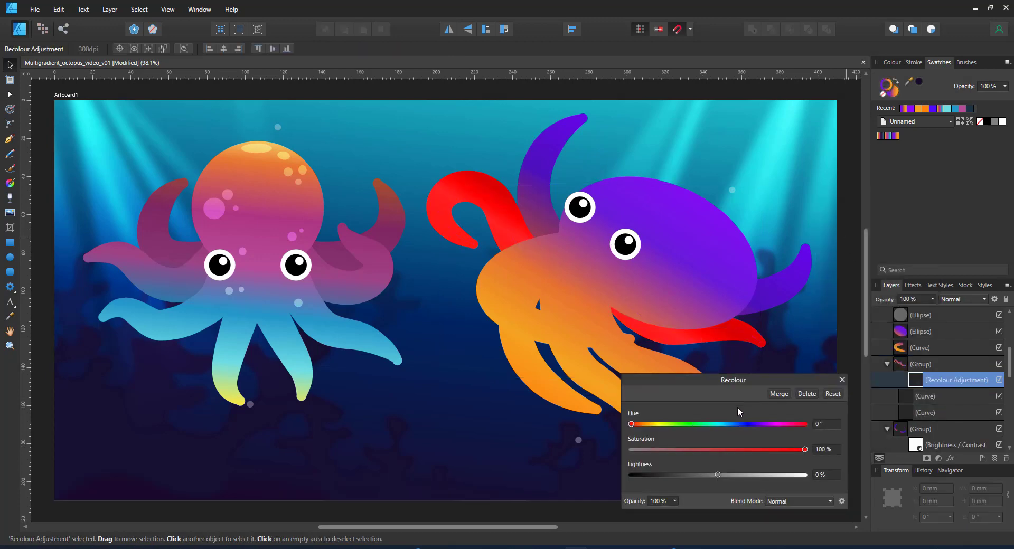
click(673, 475)
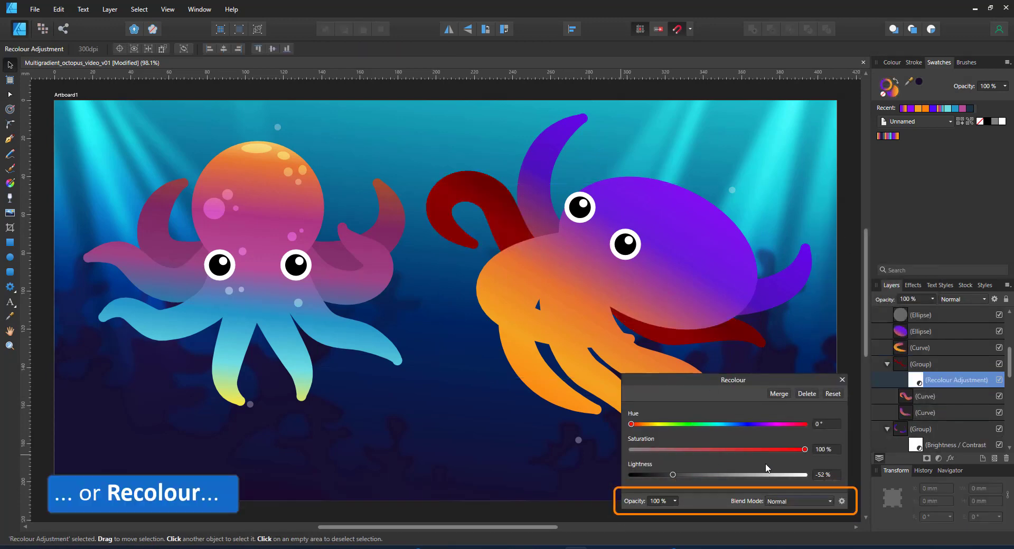
text(20)
key(Return)
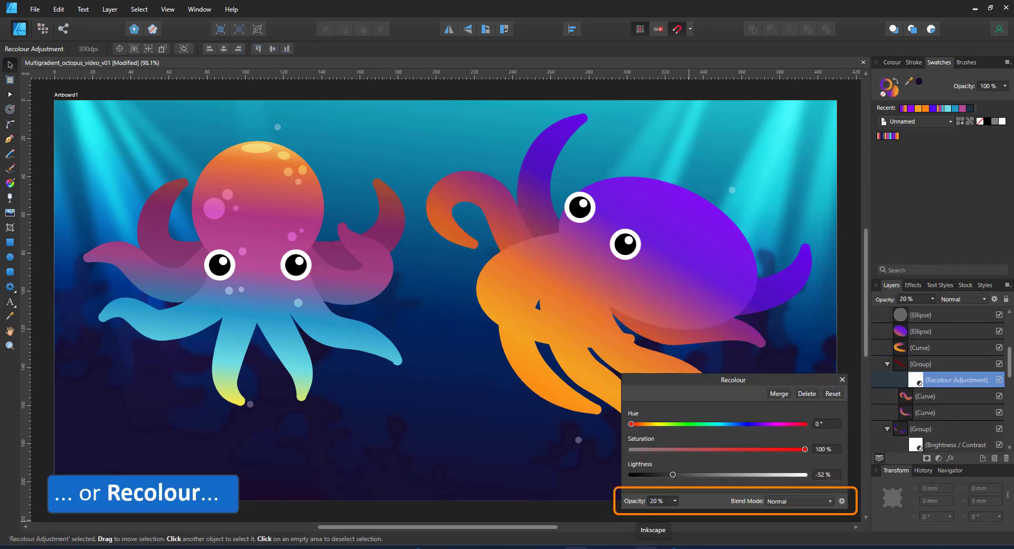
click(842, 379)
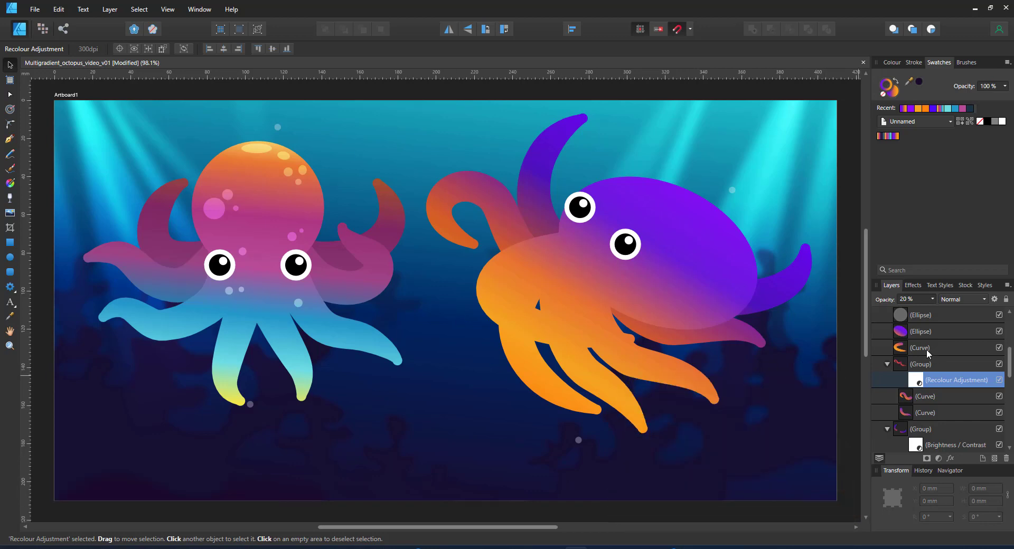
click(927, 350)
click(939, 459)
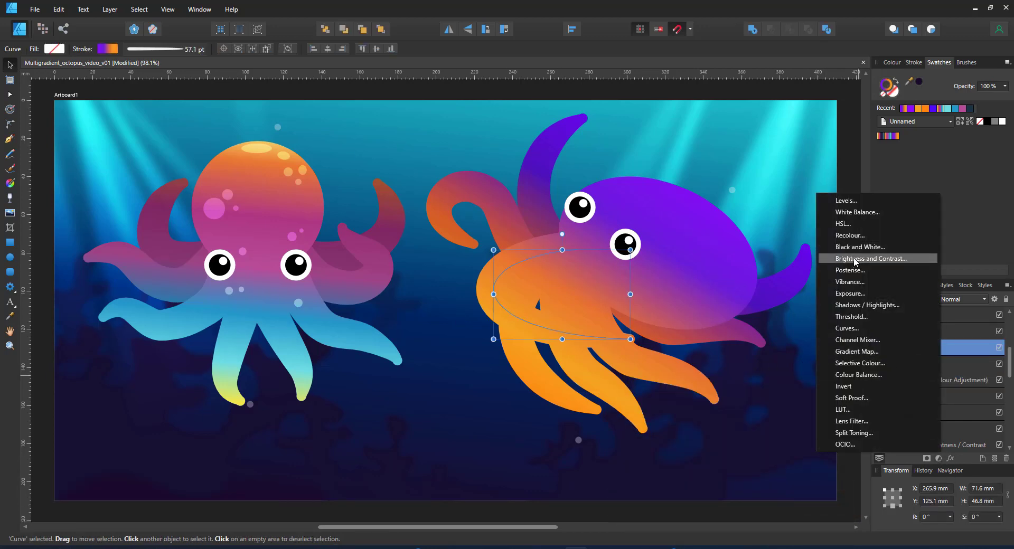
Give the orange tentacle an HSL adjustment: luminosity -30%, Multiply blend, 15% opacity
click(847, 224)
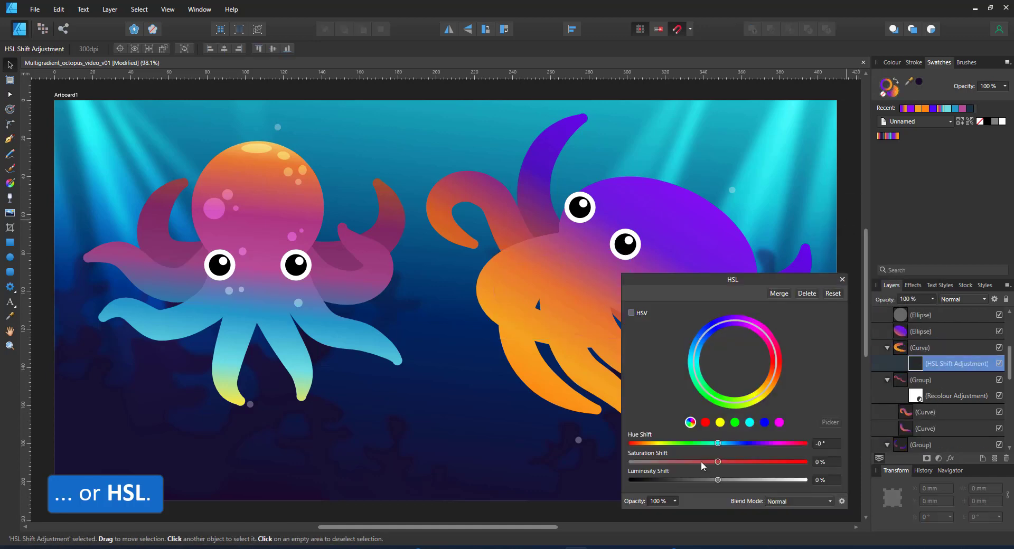
drag(682, 480, 693, 480)
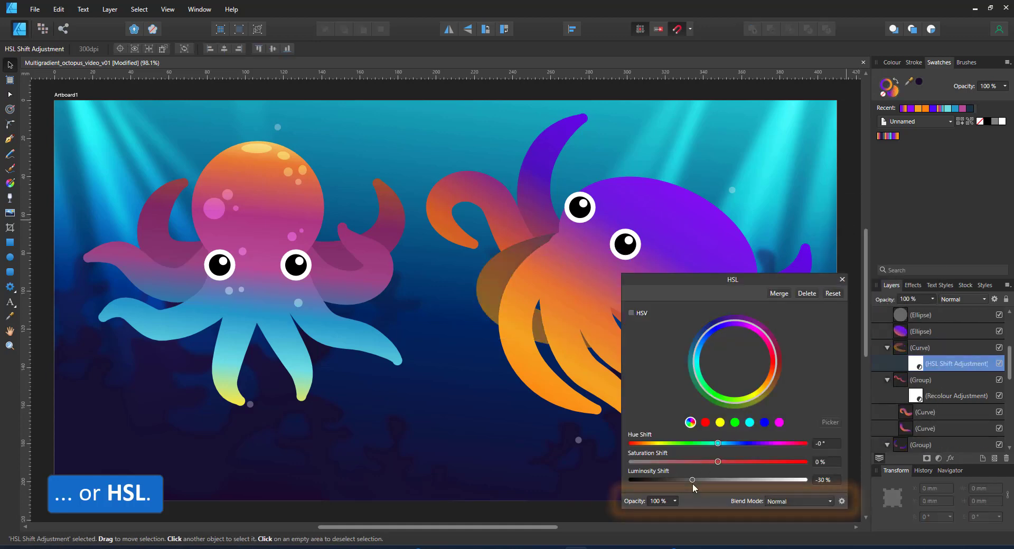
click(800, 501)
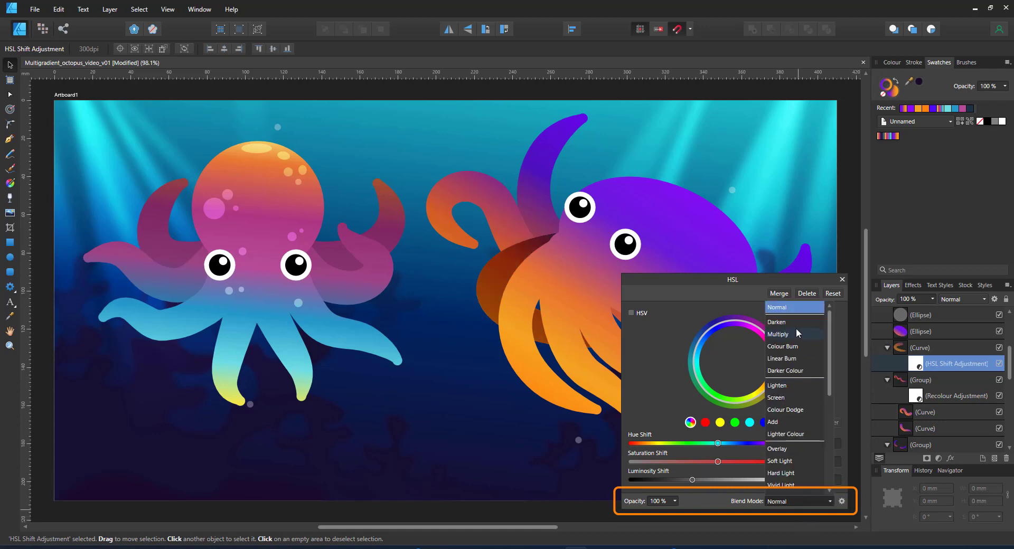
click(788, 328)
click(658, 502)
text(15)
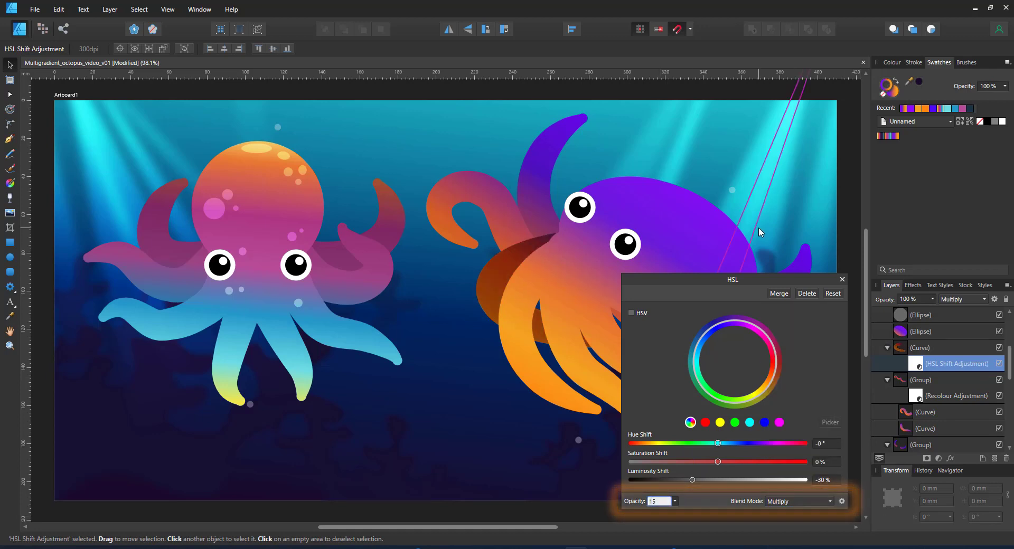
key(Return)
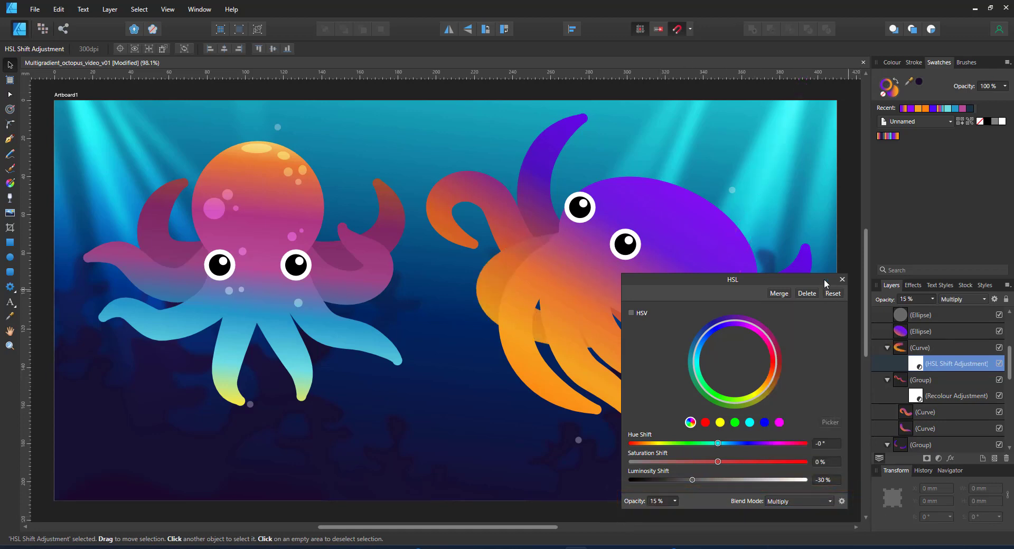
click(842, 280)
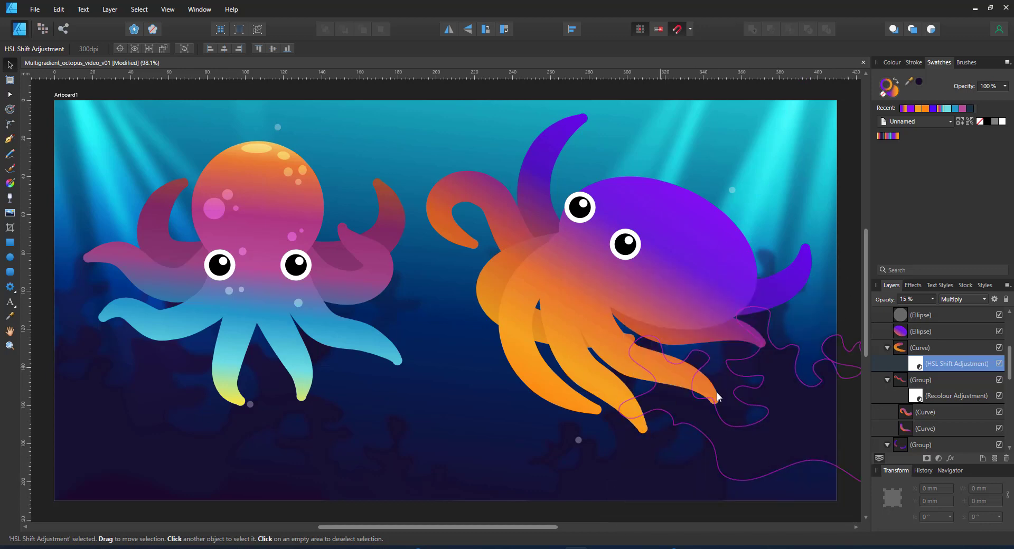
click(658, 277)
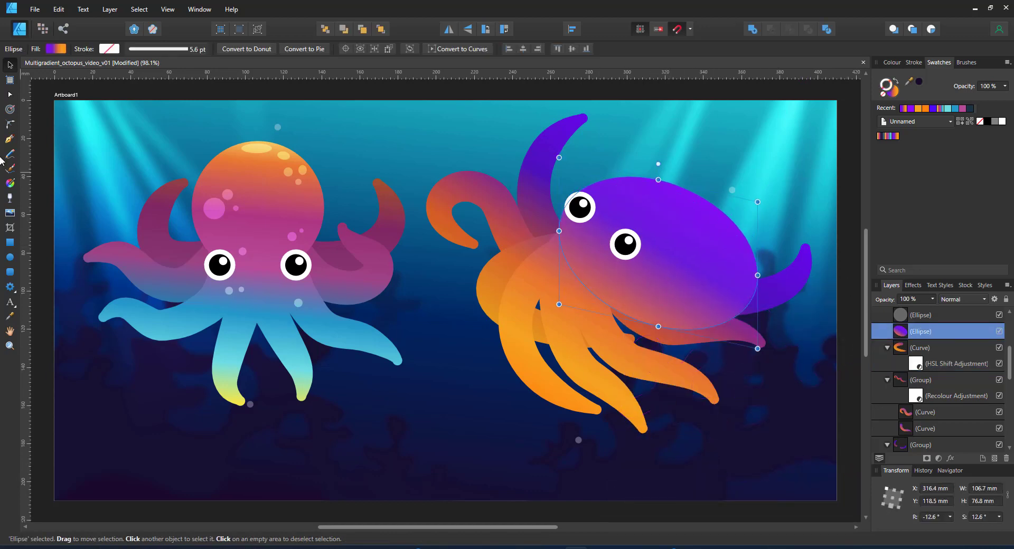
Draw a closed freeform shading shape over the squid's purple body
click(9, 139)
click(609, 279)
click(653, 306)
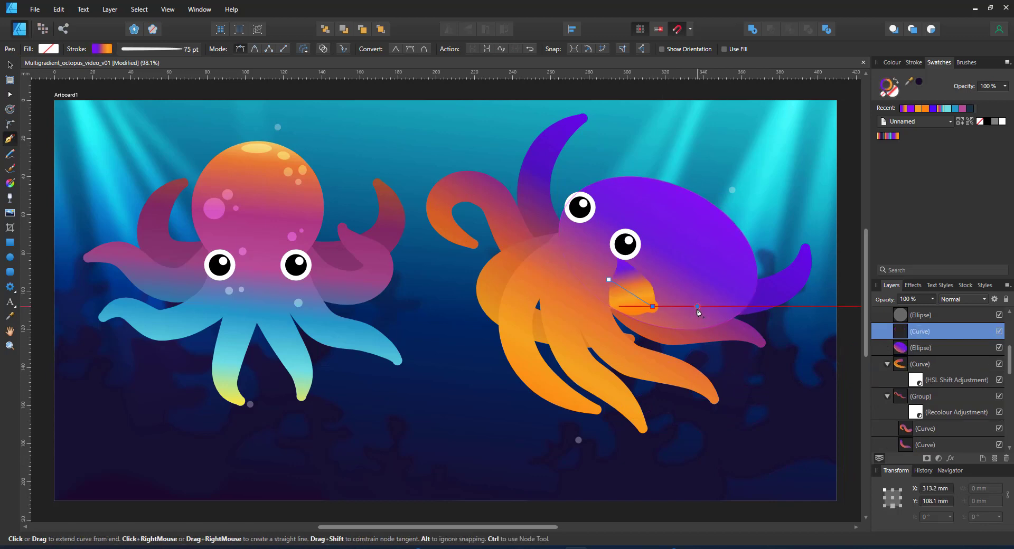
click(698, 306)
click(740, 274)
click(782, 301)
click(650, 381)
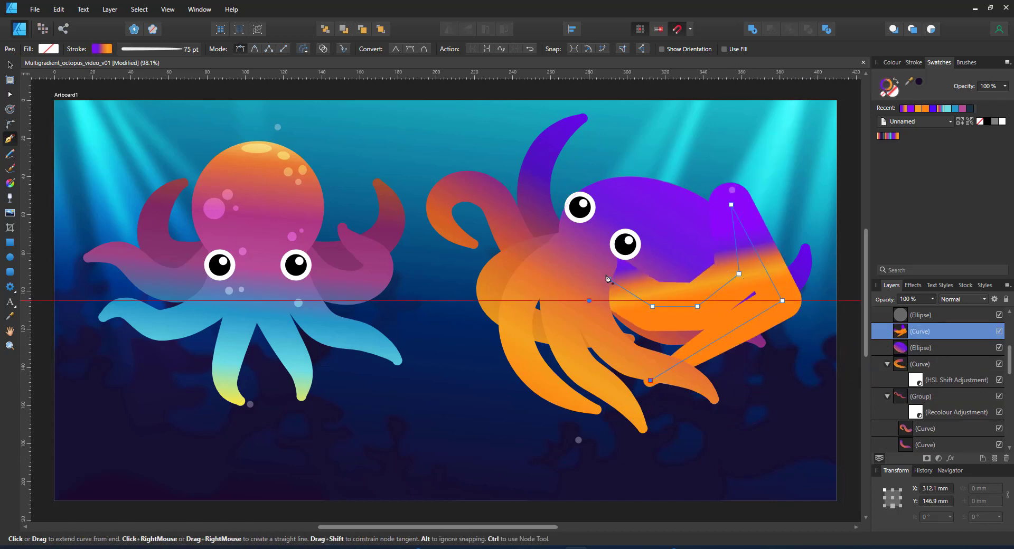
click(589, 300)
click(609, 279)
Fill the shading shape with the body's purple, set Multiply at 20% opacity, and nest it inside the body ellipse
key(i)
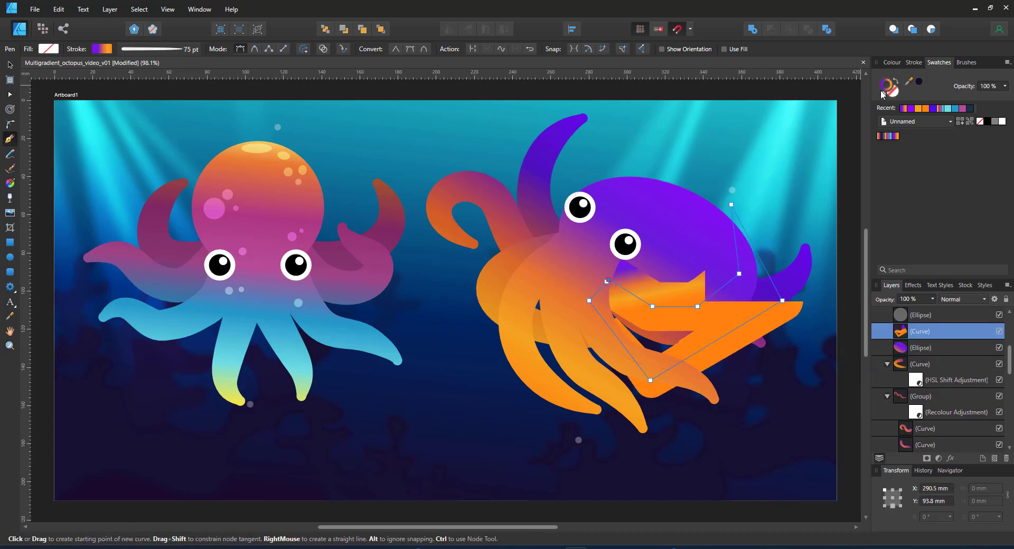
click(737, 272)
click(963, 300)
click(953, 340)
key(2)
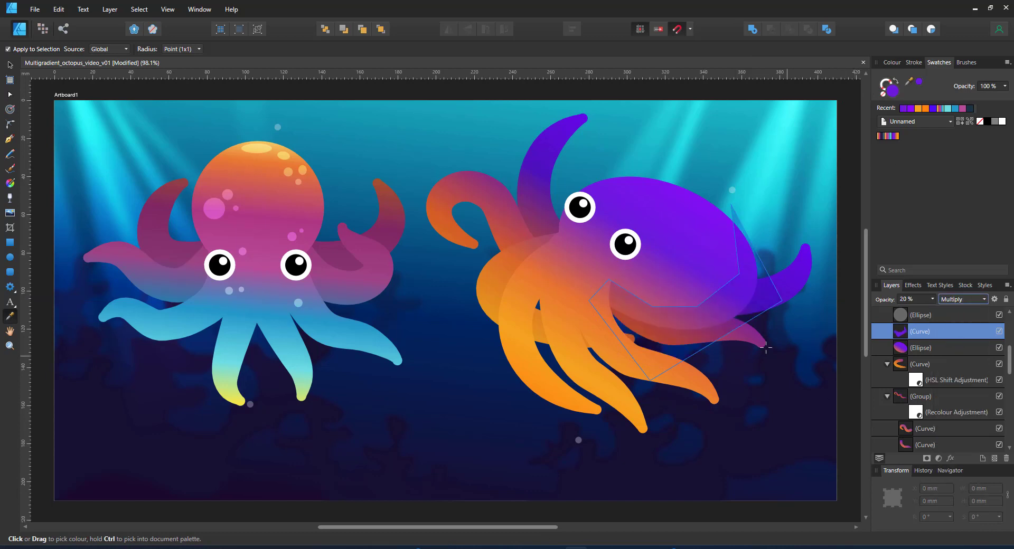
key(a)
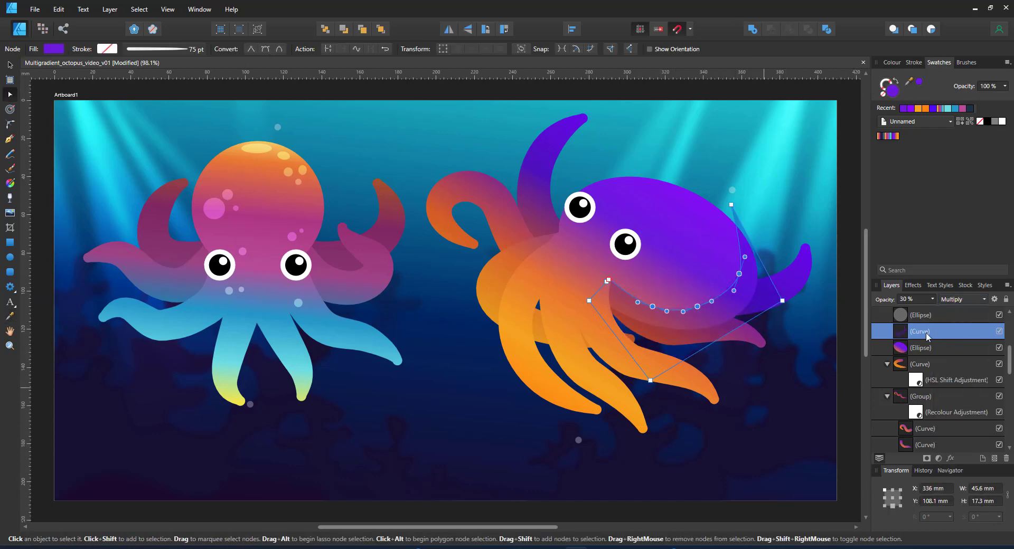
drag(928, 337, 932, 352)
click(826, 417)
Blur the shading curve with a 15 px Gaussian Blur layer effect
click(725, 308)
drag(690, 270, 750, 314)
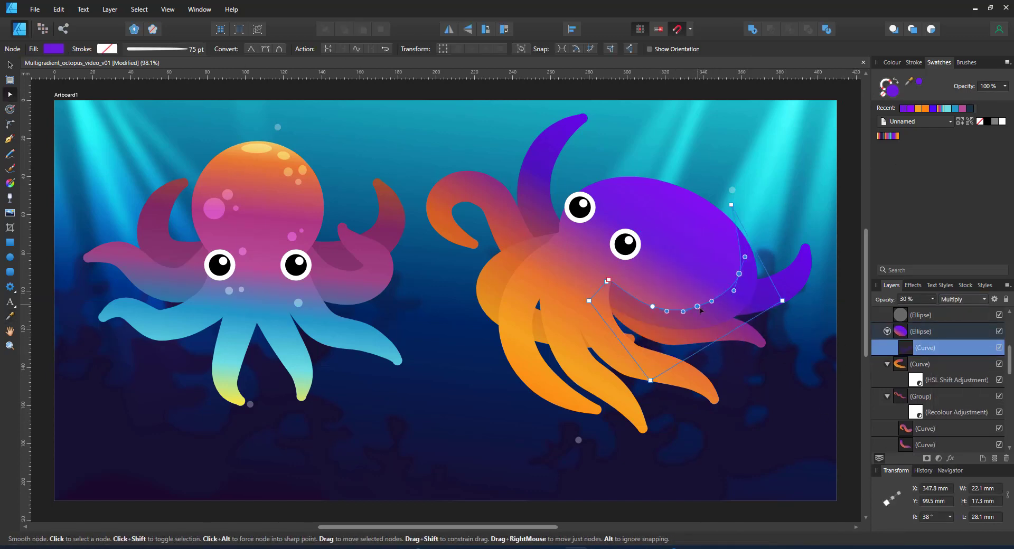
click(806, 375)
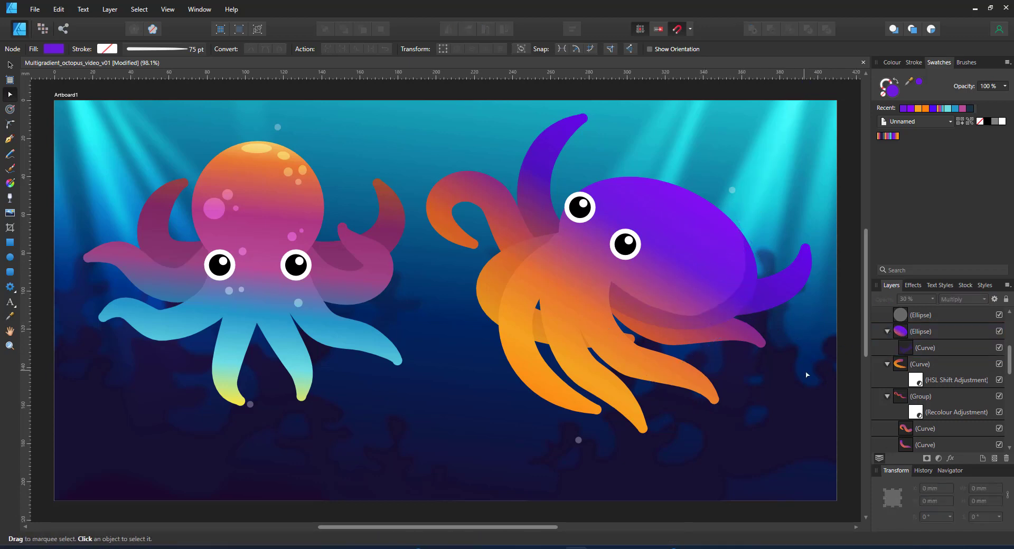
click(685, 304)
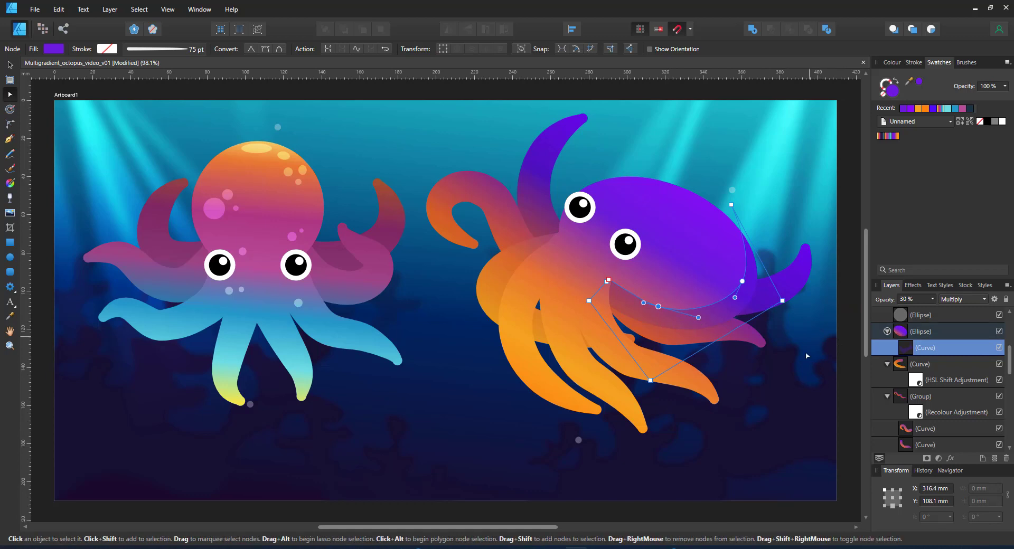
click(846, 352)
click(915, 348)
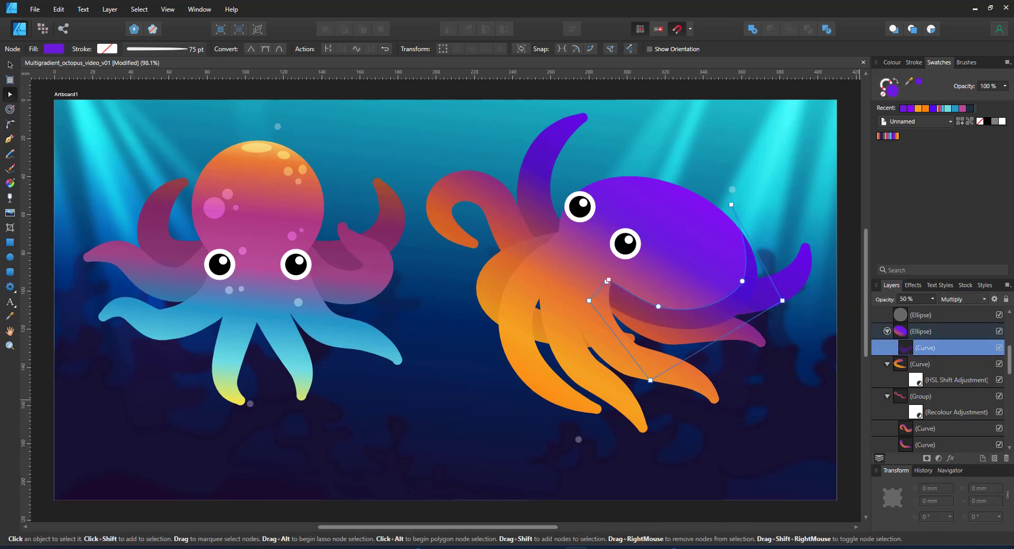
click(950, 458)
drag(769, 140, 512, 137)
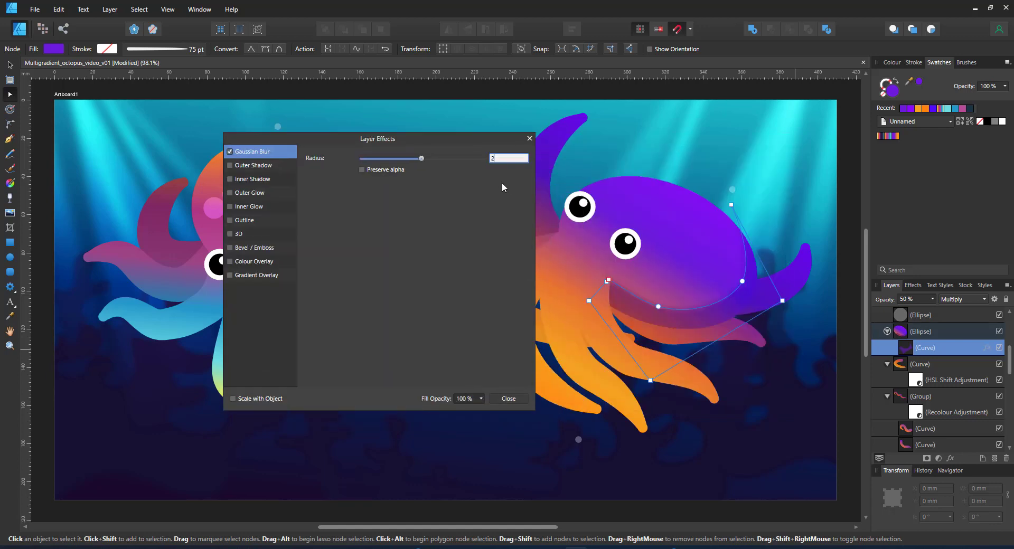
click(529, 139)
Change the tentacle group's Brightness/Contrast adjustment to brightness -45
click(787, 267)
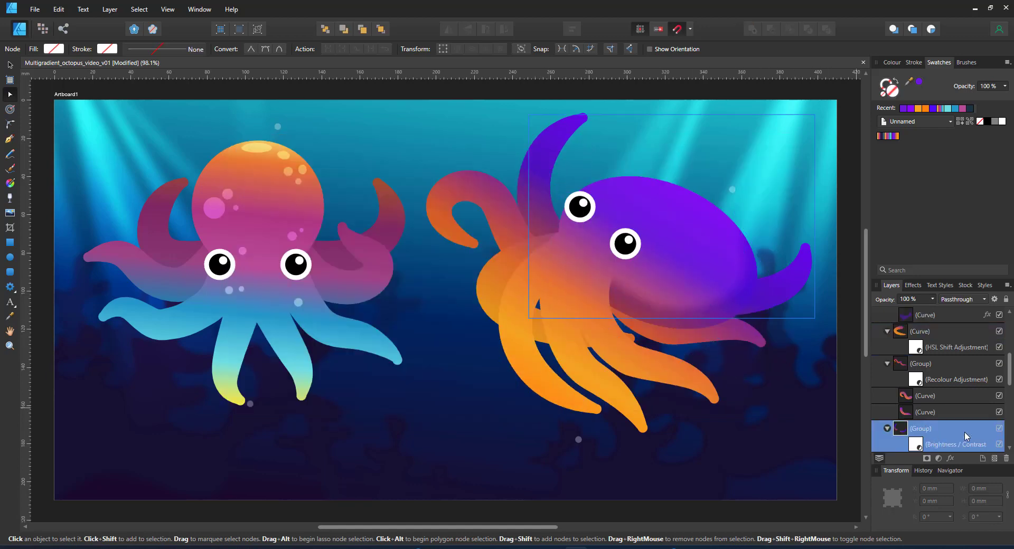
click(917, 447)
click(917, 447)
double_click(917, 430)
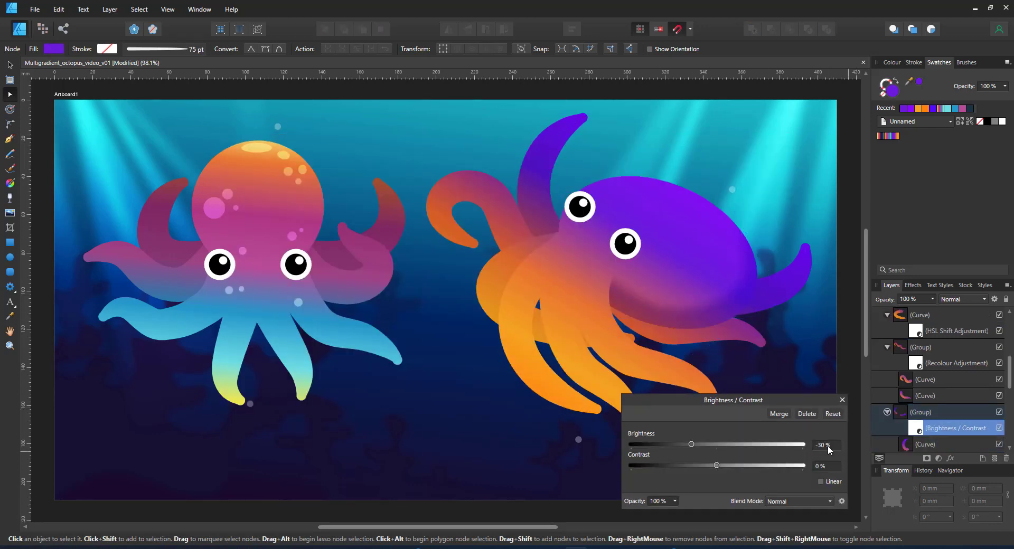
text(-45)
key(Return)
click(842, 400)
click(857, 375)
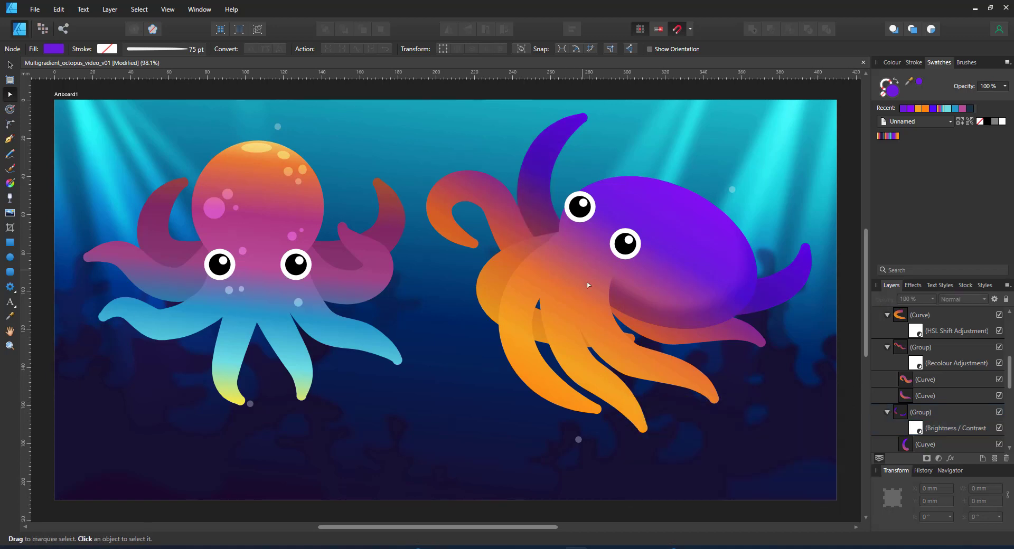
click(9, 139)
Draw a straight line below the squid with a uniform white 25 pt stroke
click(412, 437)
click(714, 437)
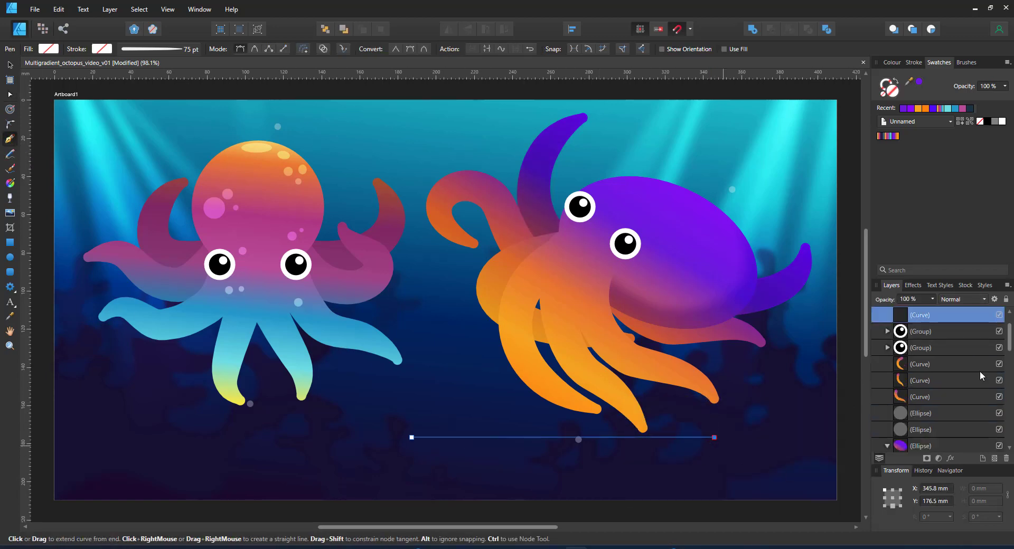
click(892, 63)
drag(959, 133, 987, 132)
click(149, 49)
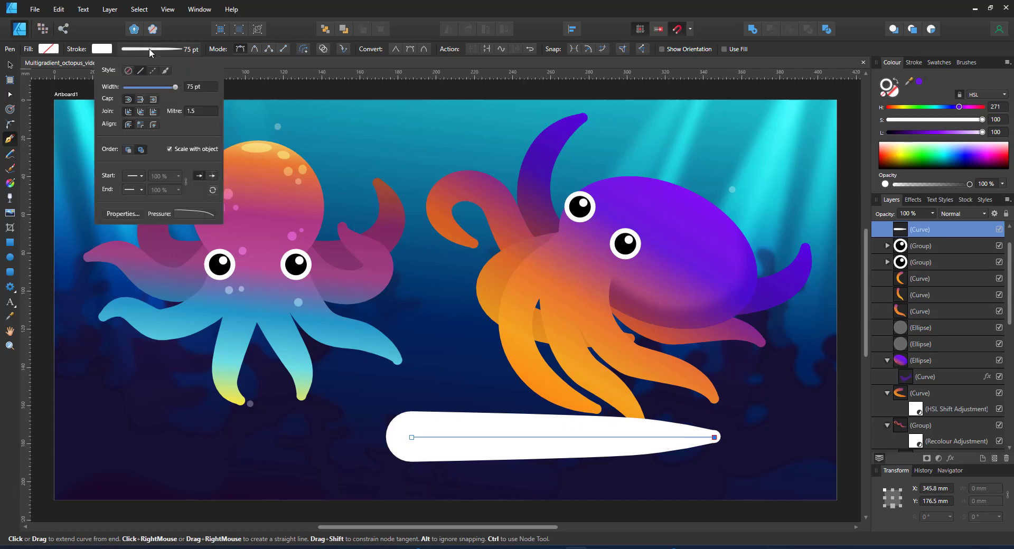
click(203, 215)
drag(194, 290, 195, 228)
click(198, 86)
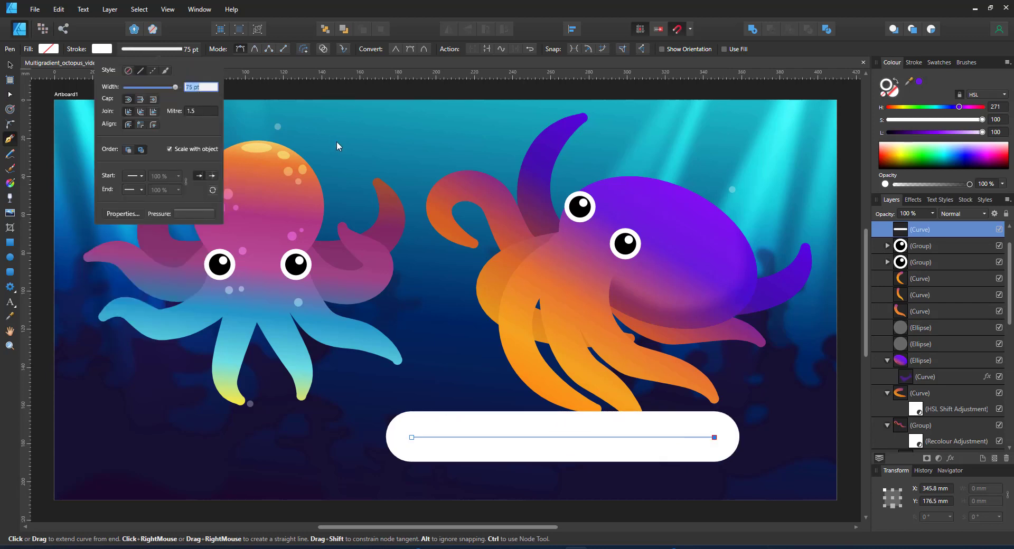
text(25)
key(Return)
Make the line dashed with dash 0.02 and gap 1.5 to form round dots
click(151, 70)
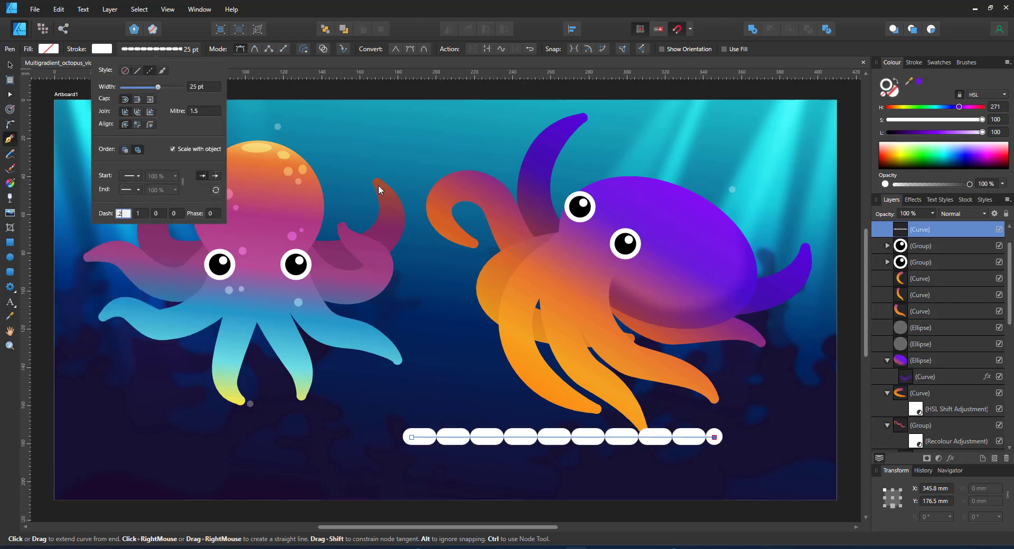
text(0.02)
key(Return)
text(1.)
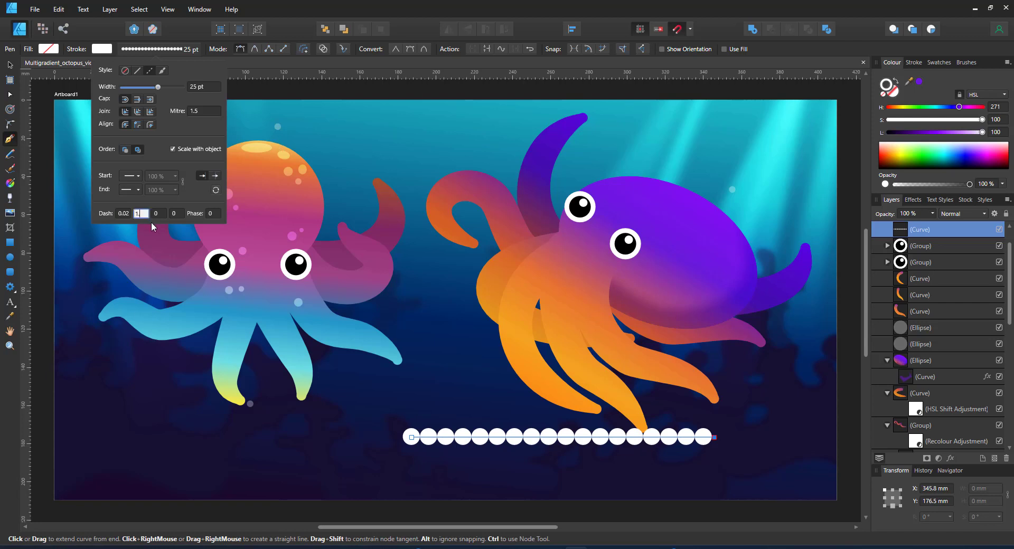
text(5)
key(Return)
Draw a small circle below the first dot
key(v)
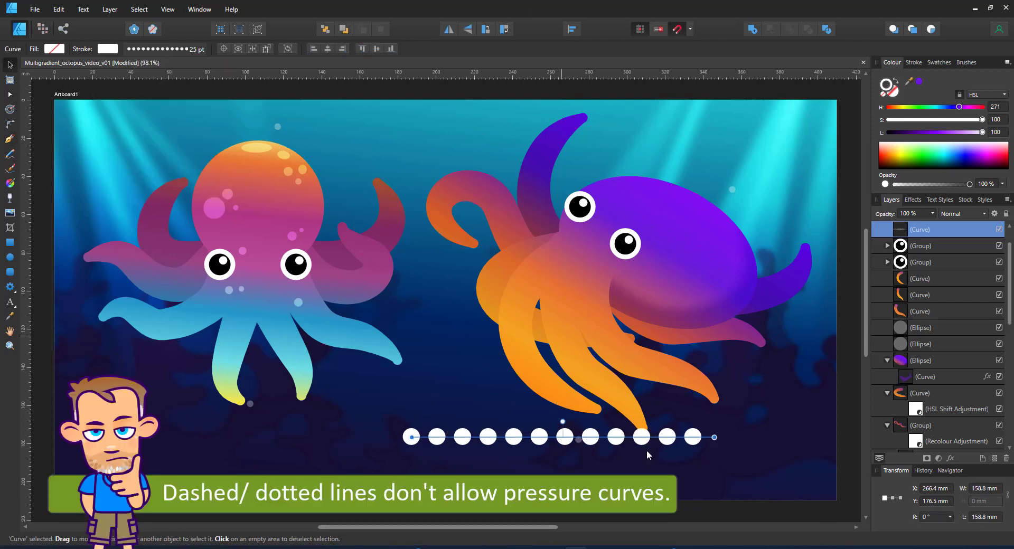
key(m)
drag(405, 453, 421, 469)
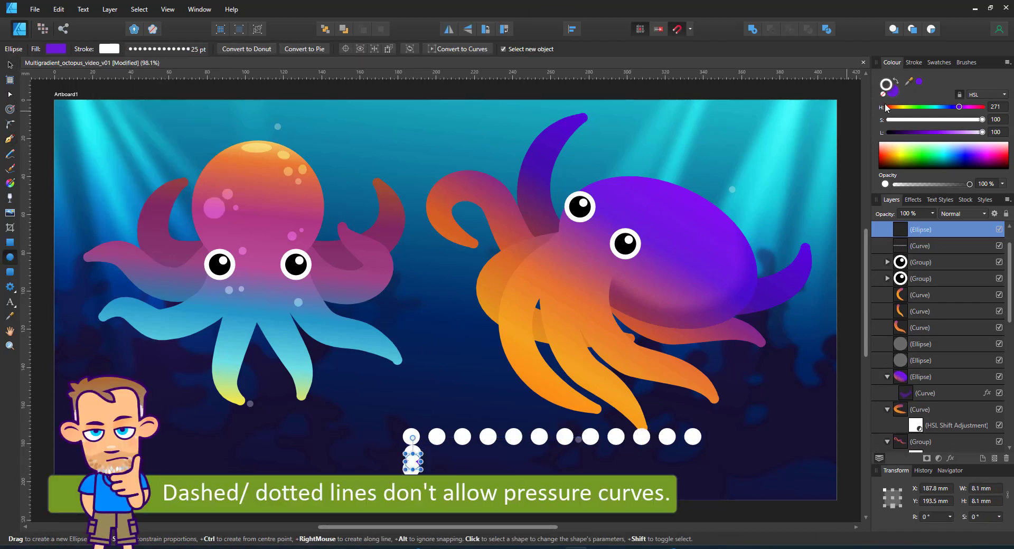
Give the circle a white fill with no stroke and resize it to match the dots
click(896, 80)
click(883, 94)
scroll(451, 497, up, 7)
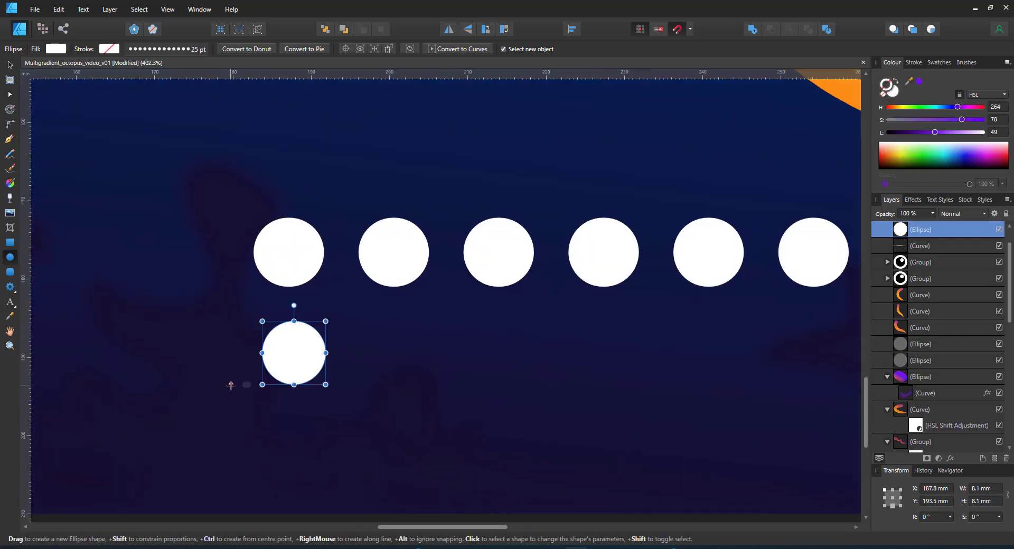
key(v)
mouse_move(327, 321)
mouse_down()
mouse_move(336, 311)
mouse_move(326, 329)
mouse_move(328, 314)
mouse_up()
Duplicate the circle into progressively smaller copies to the right, then select all the circles
key(ctrl+j)
drag(293, 353, 398, 353)
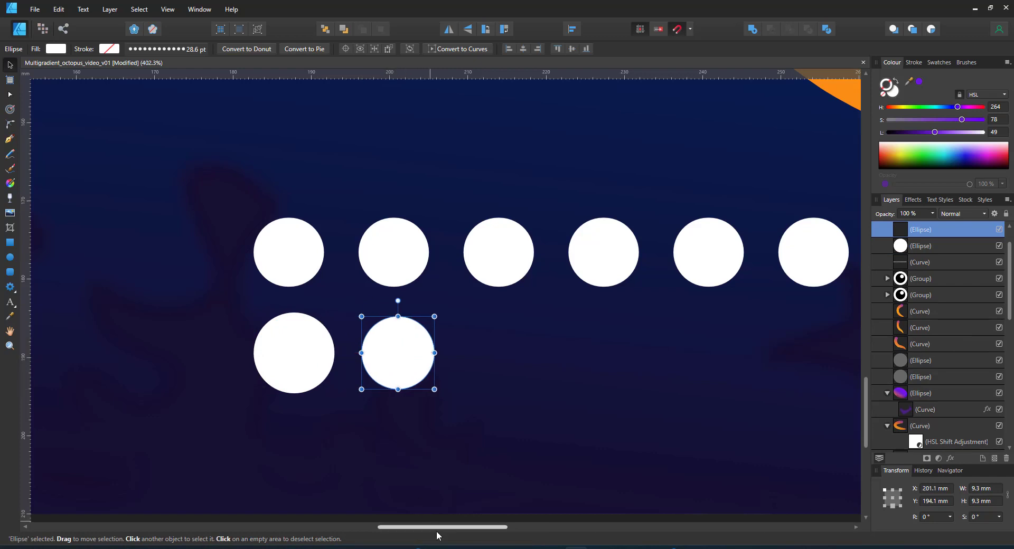
key(ctrl+j)
key(ctrl+j)
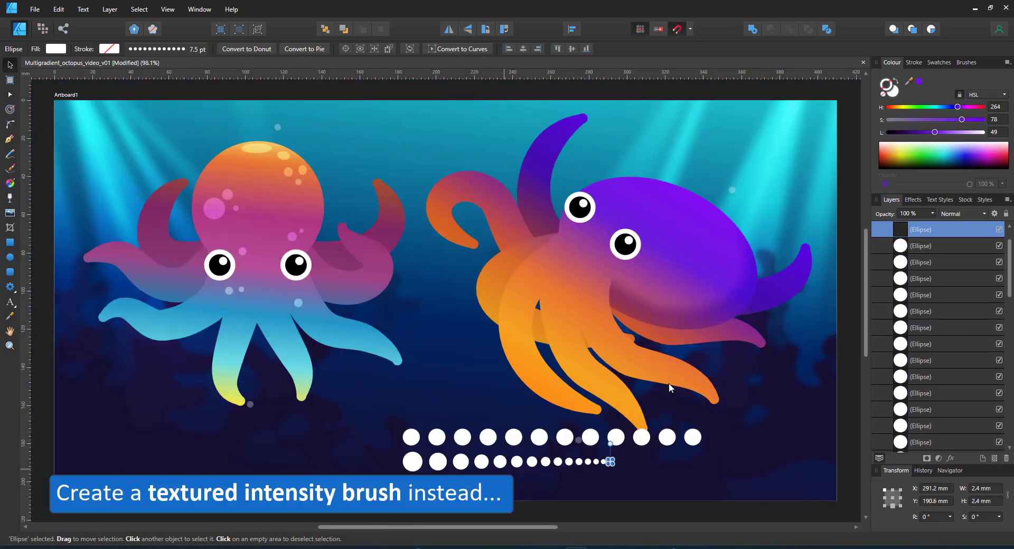
drag(358, 515, 665, 434)
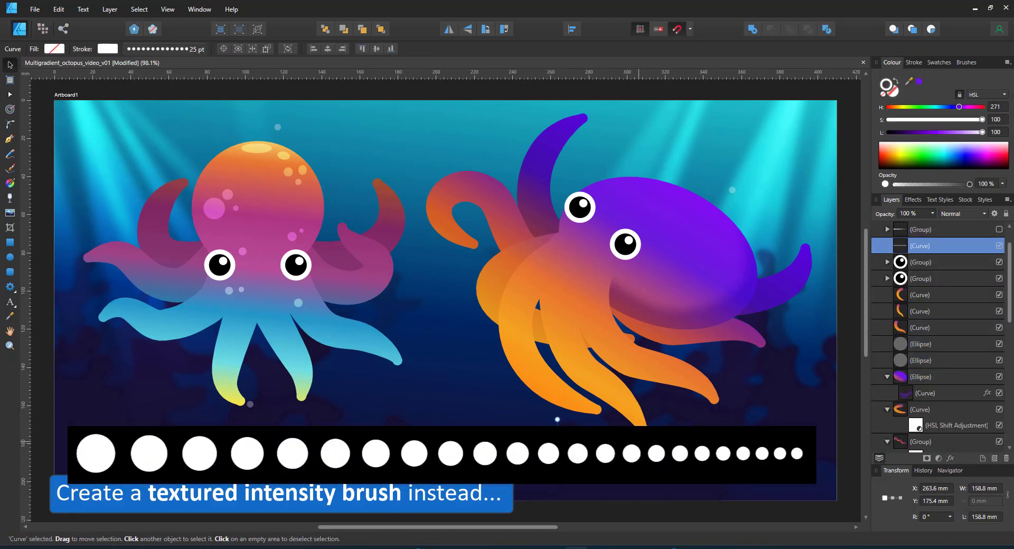
Apply the tapering sucker-dot brush from the brush library to the dotted line
click(967, 62)
click(953, 191)
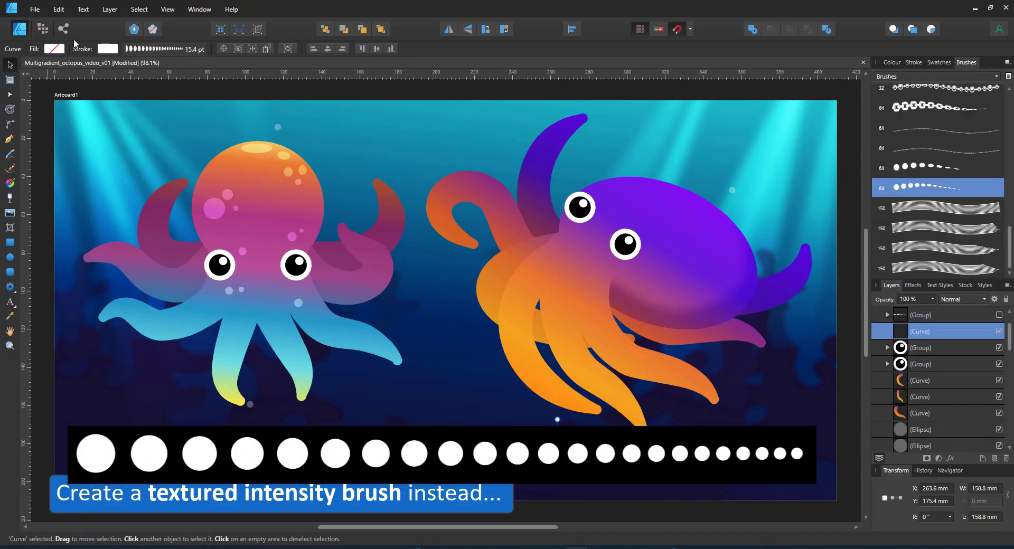
click(154, 49)
click(180, 150)
Bend the dotted line into a curve running from near the squid to the tentacle tip
key(a)
mouse_move(261, 355)
mouse_down()
mouse_move(686, 443)
mouse_move(740, 467)
mouse_up()
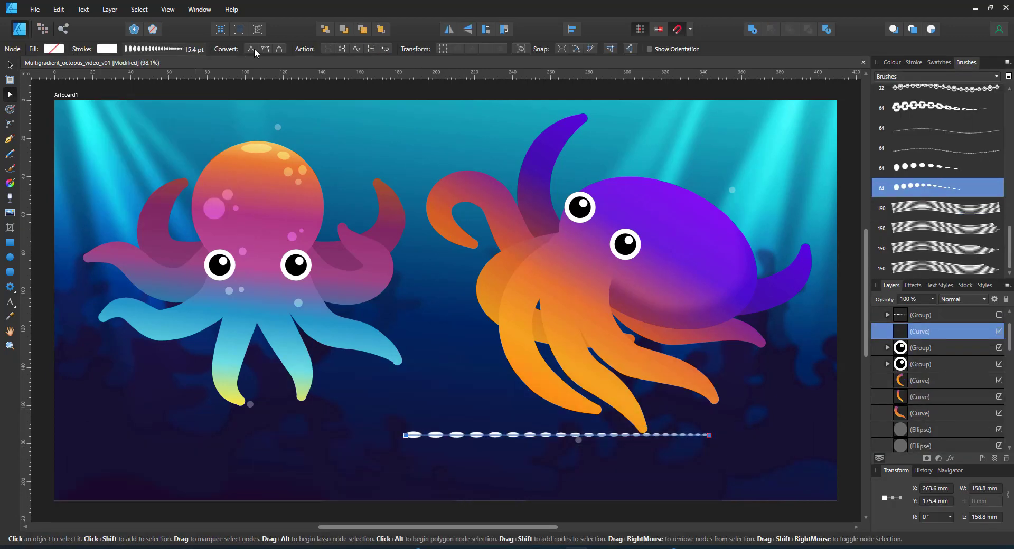
click(153, 48)
click(204, 213)
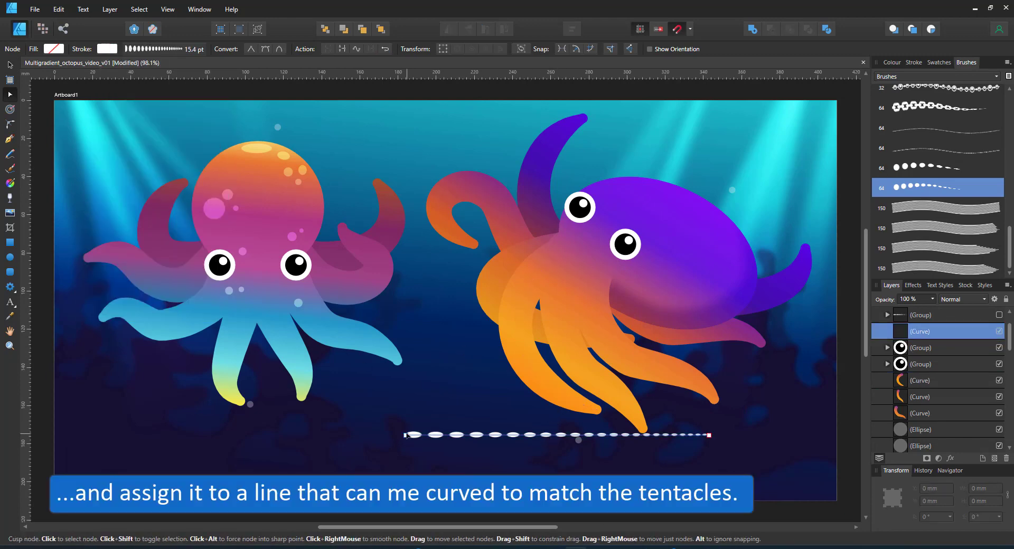
mouse_move(406, 435)
mouse_down()
mouse_move(551, 314)
mouse_move(557, 290)
mouse_up()
drag(618, 348, 574, 368)
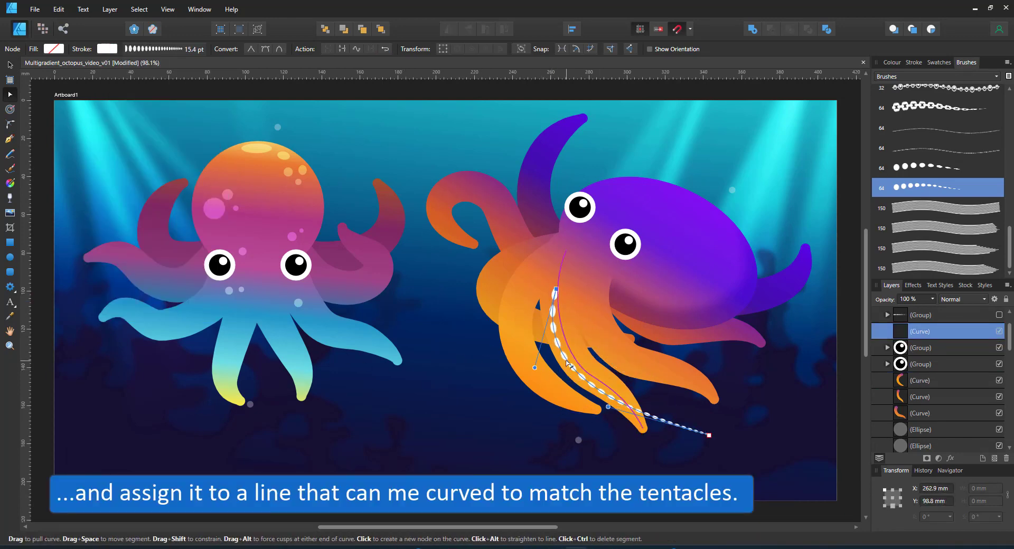
scroll(635, 438, up, 1)
drag(727, 434, 645, 426)
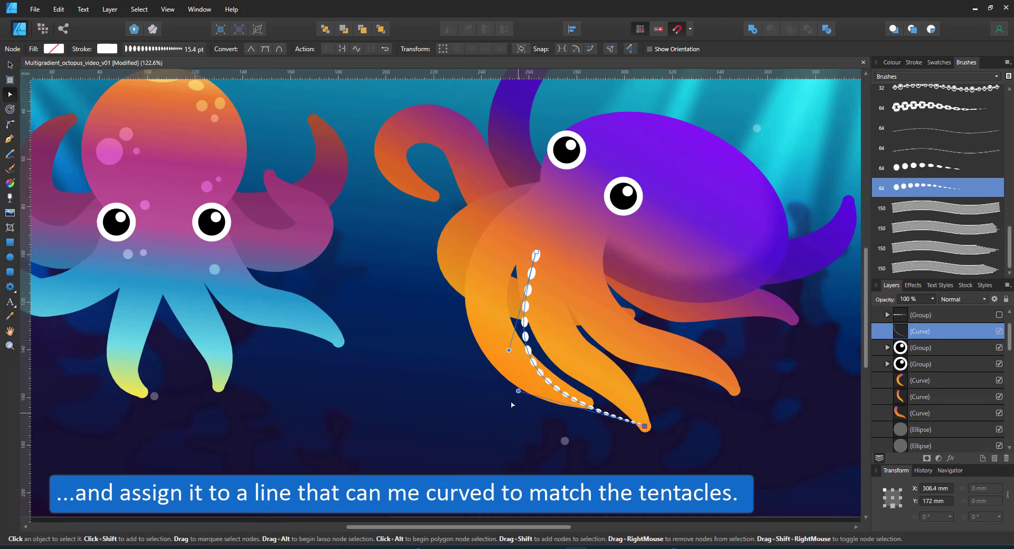
Fine-tune the curve's nodes so the dots sit inside the tentacle, then duplicate the curve
drag(518, 391, 616, 392)
drag(560, 354, 549, 348)
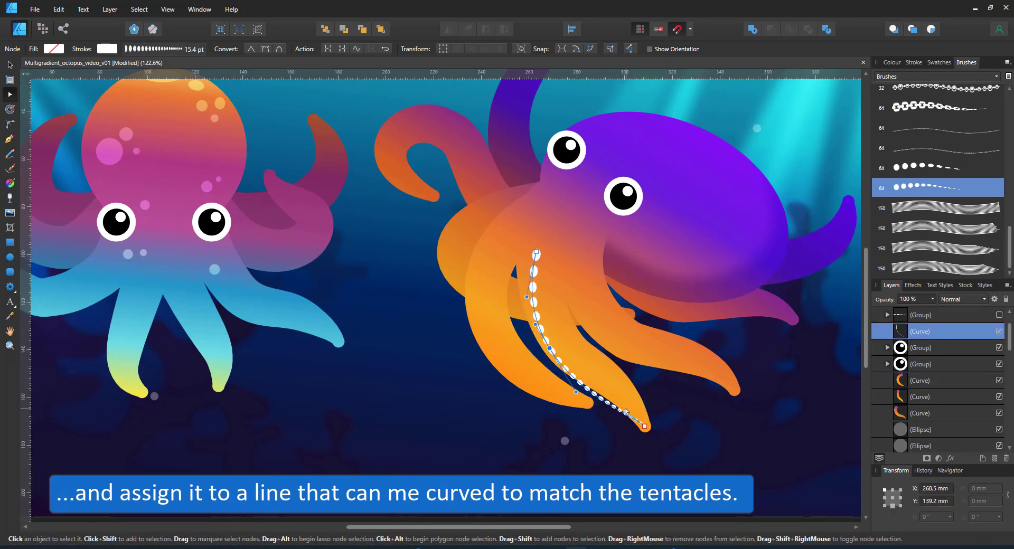
drag(626, 412, 606, 375)
click(190, 48)
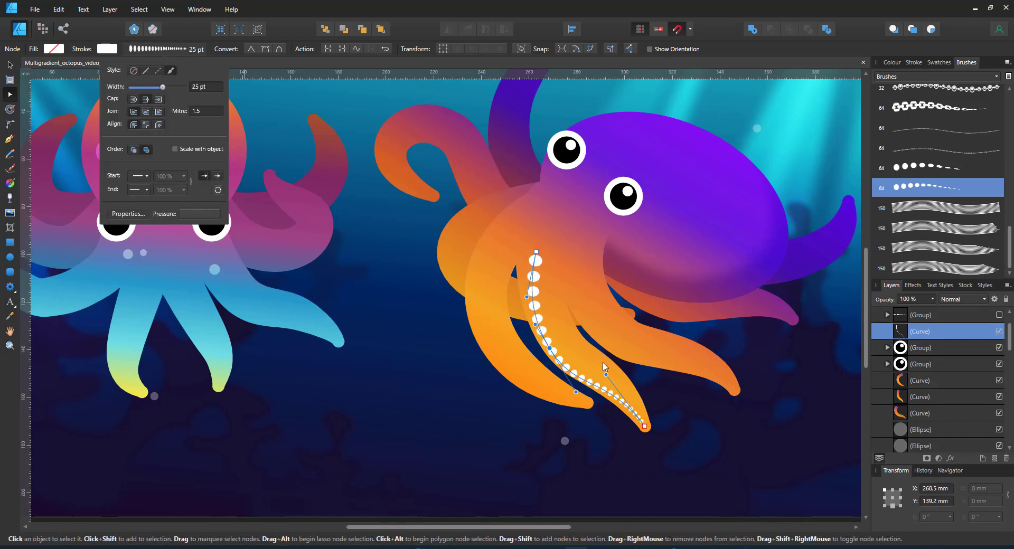
drag(606, 374, 614, 357)
click(644, 426)
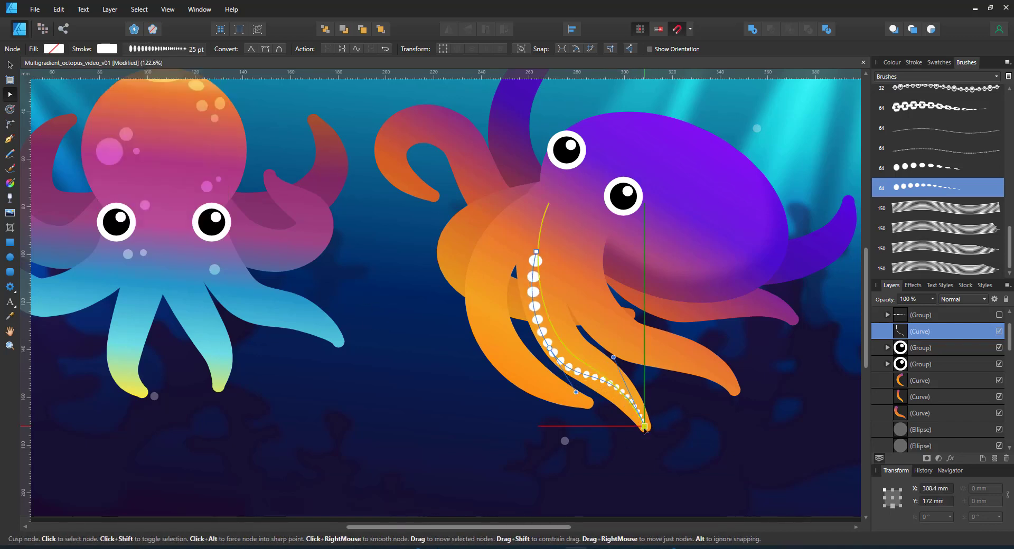
drag(645, 428, 644, 432)
click(612, 408)
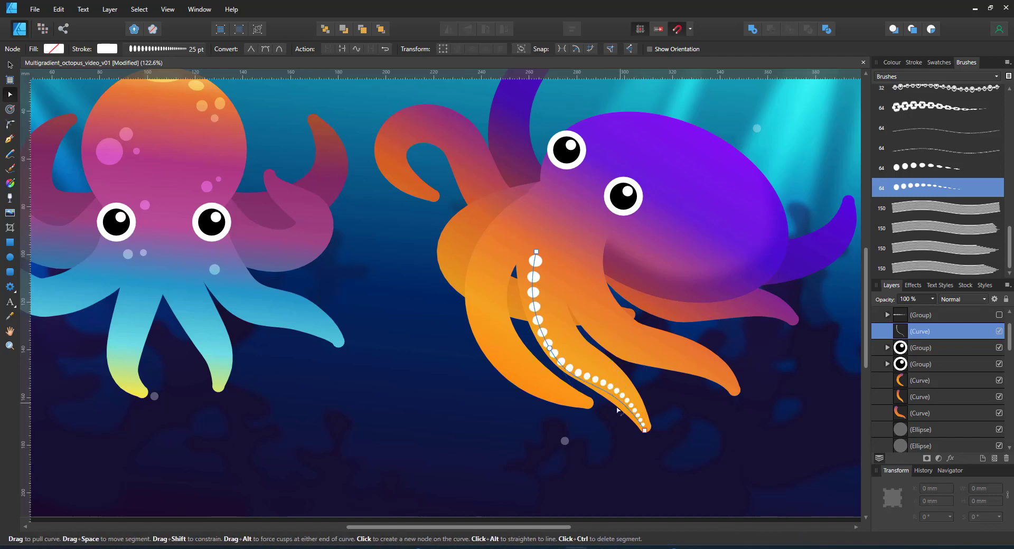
click(548, 343)
key(ctrl+j)
Rotate the copied dot curve, bend it along the right tentacle, and fade it toward its base
key(v)
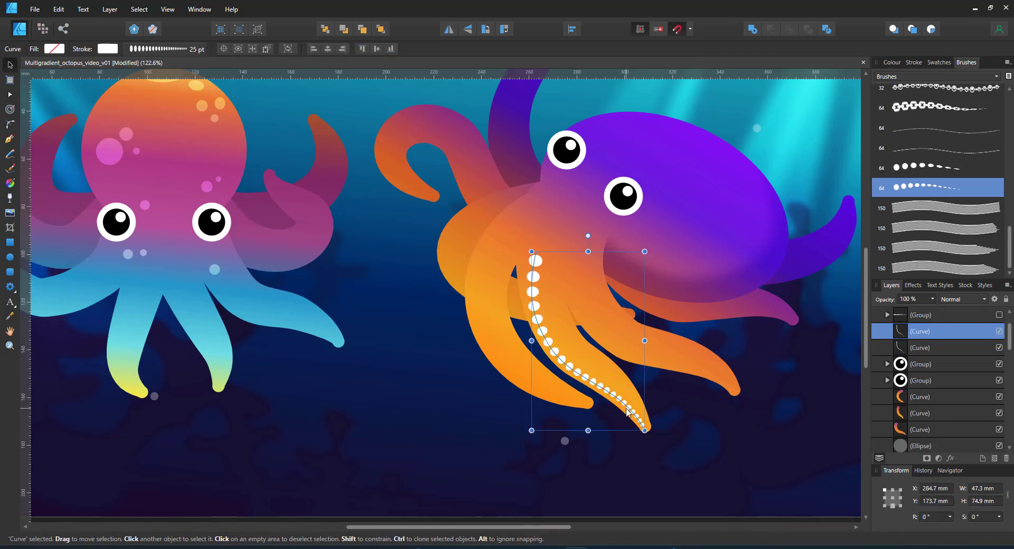
drag(651, 436, 734, 390)
key(a)
drag(692, 356, 698, 352)
drag(609, 342, 567, 276)
click(10, 199)
click(543, 330)
drag(543, 327, 531, 278)
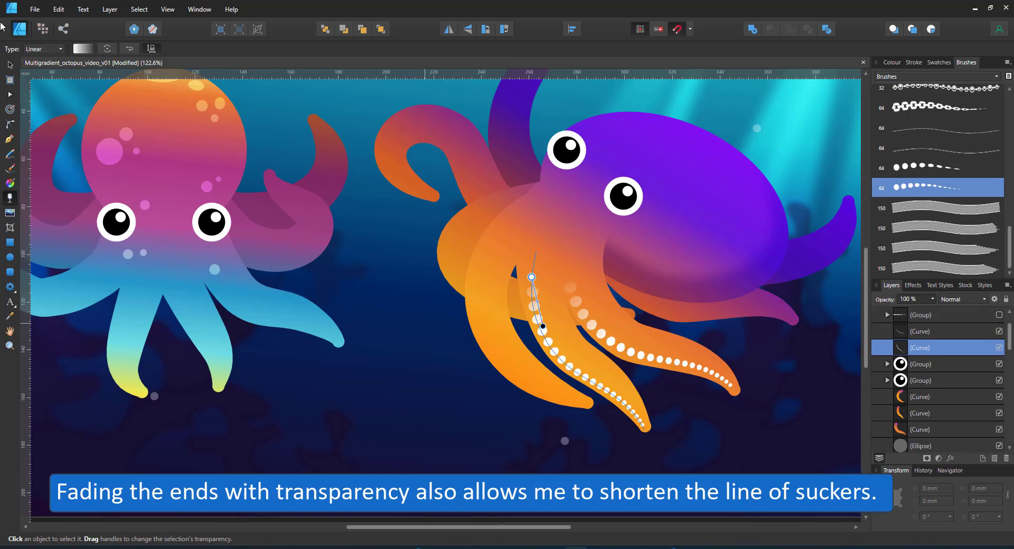
Move the dotted curve onto the upper-left tentacle and hook it along the curl
click(10, 65)
drag(588, 236, 693, 328)
drag(580, 302, 411, 137)
click(10, 95)
drag(531, 99, 451, 137)
drag(368, 229, 432, 196)
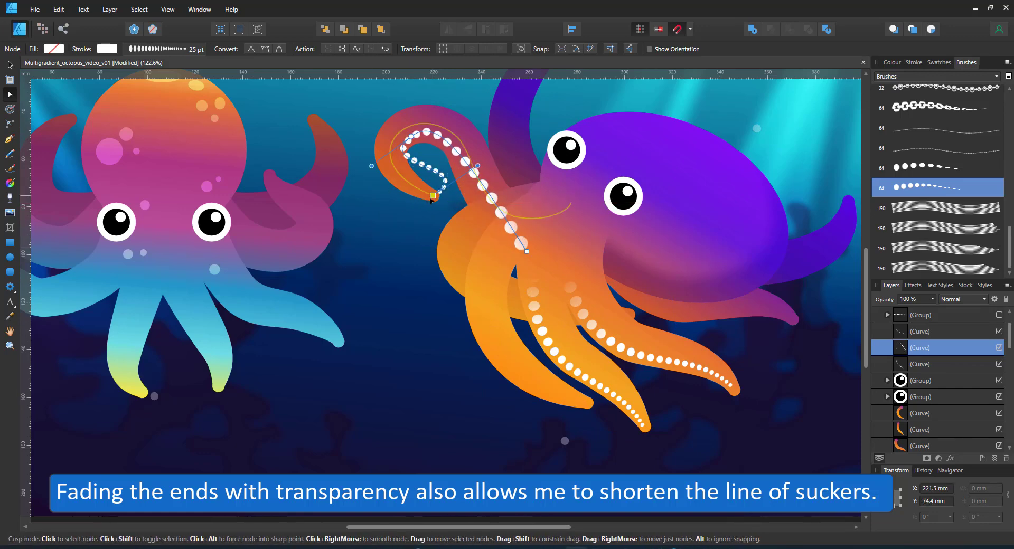
Fade the sucker dots out higher up and add a node to follow the tentacle
click(9, 199)
drag(530, 254, 446, 145)
click(10, 94)
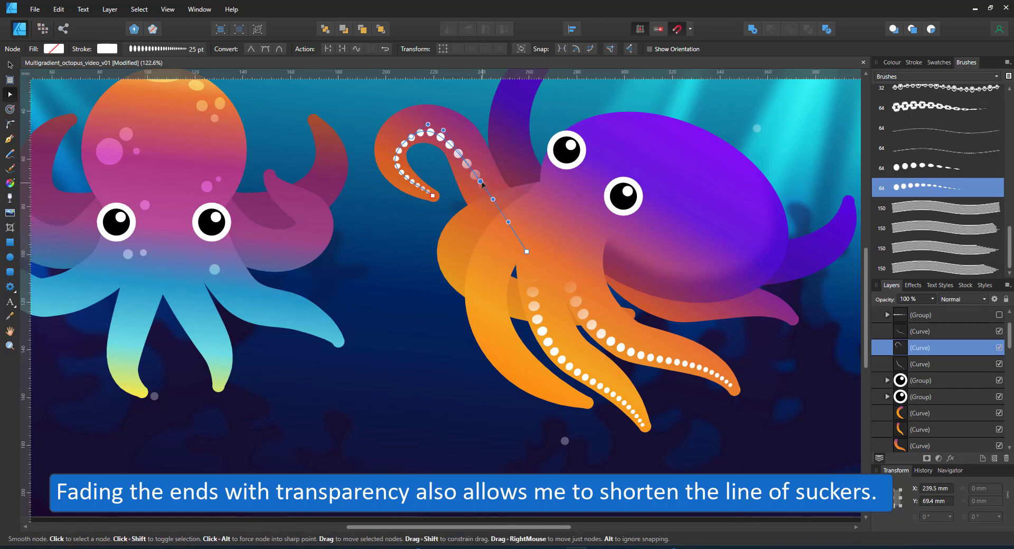
click(480, 182)
drag(479, 182, 480, 207)
scroll(504, 301, down, 6)
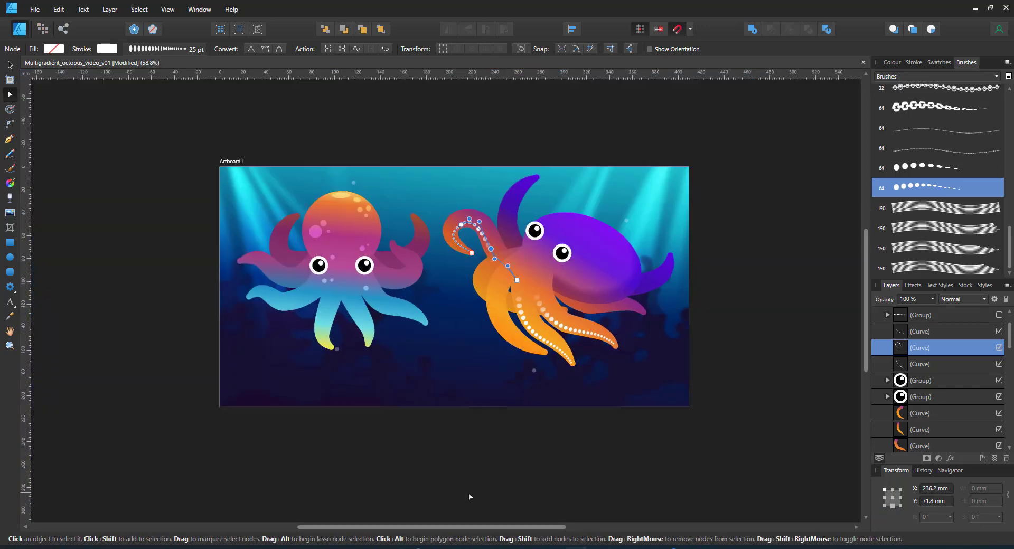
Pull the next sucker-dot curve up the tall purple tentacle and curve it along it
click(471, 495)
scroll(471, 263, up, 7)
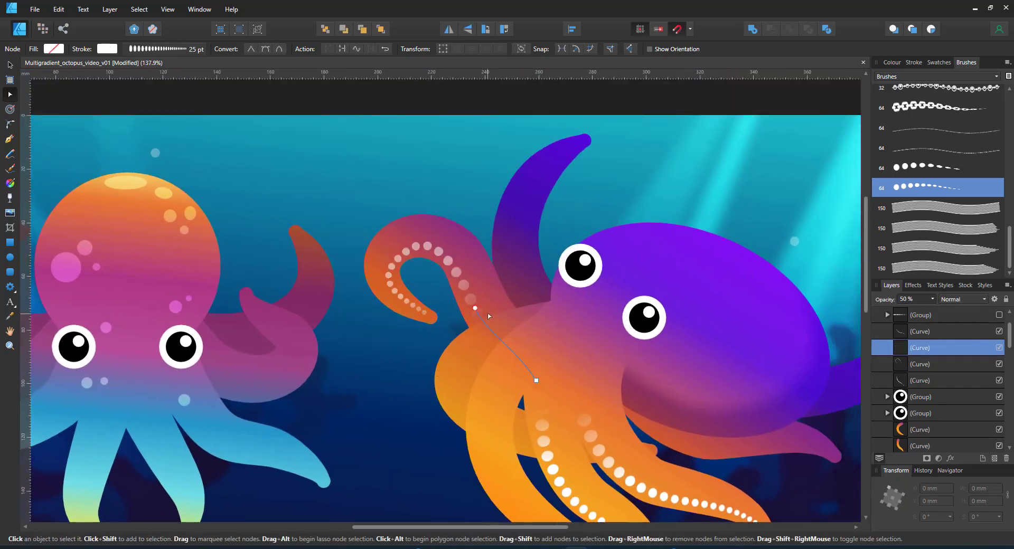
drag(576, 145, 585, 140)
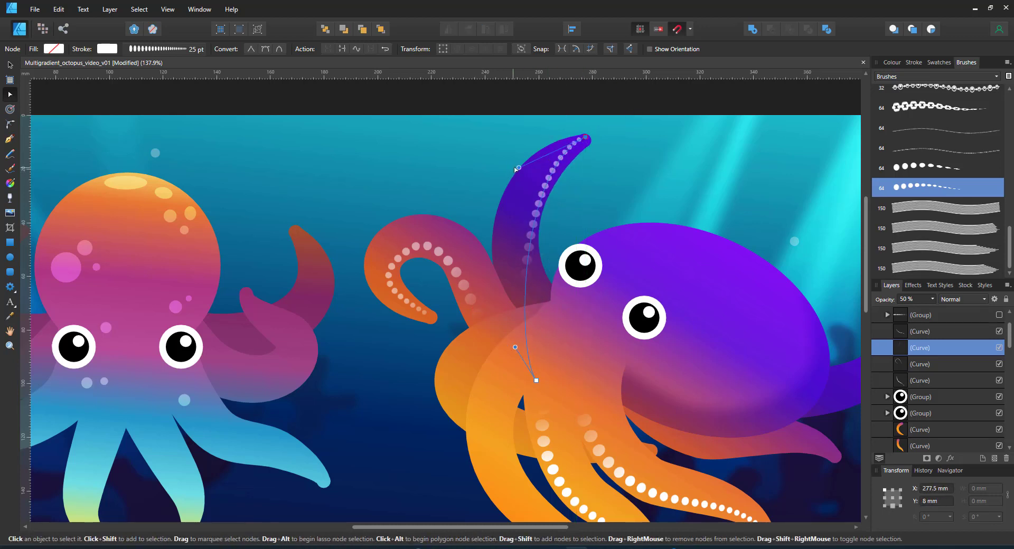
drag(518, 172, 449, 165)
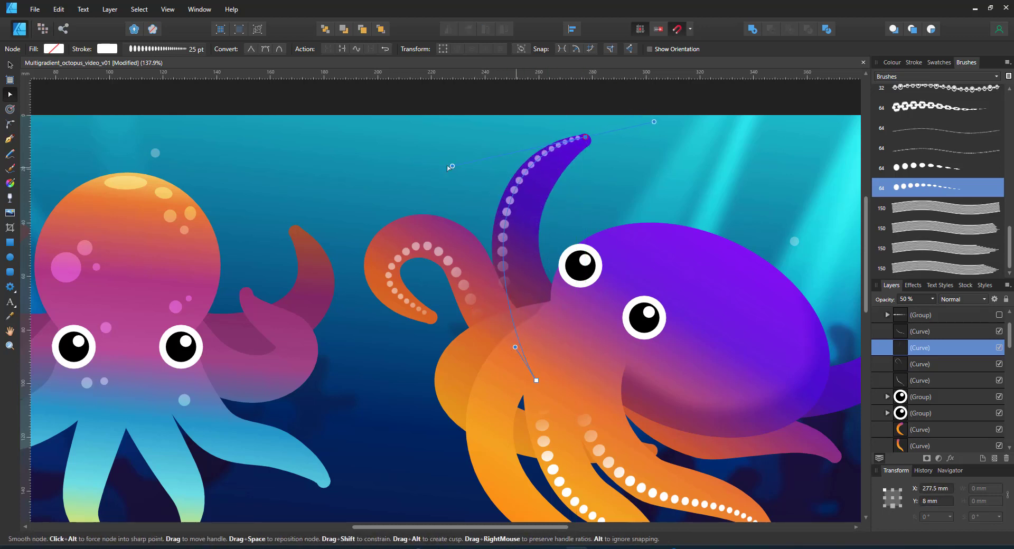
Fade the dots toward the tentacle base, then select a highlight on the left octopus's head
click(10, 198)
drag(509, 320, 527, 287)
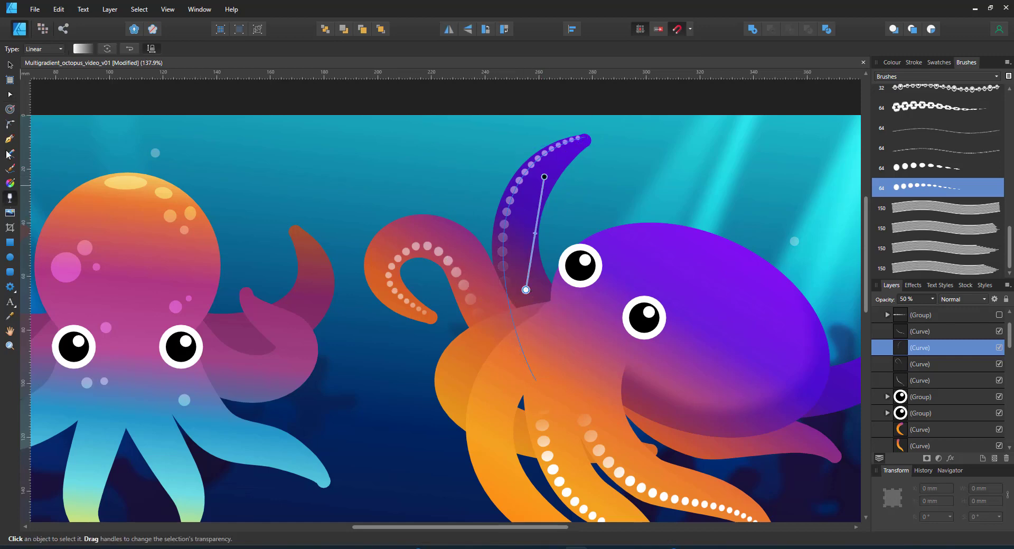
scroll(528, 254, down, 5)
scroll(372, 306, up, 2)
click(10, 65)
double_click(414, 204)
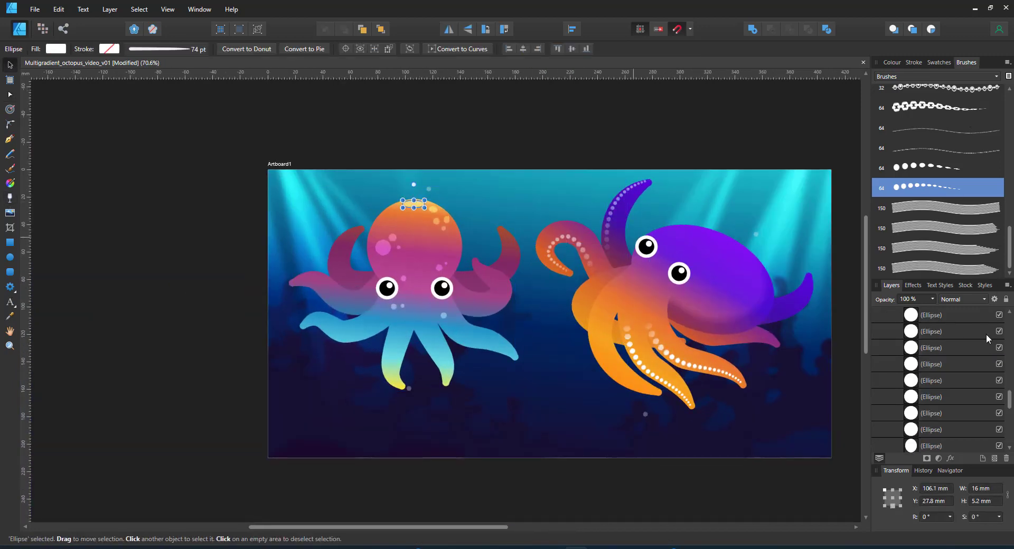
Paste a copy of the head highlights and bubbles group onto the purple octopus
scroll(927, 405, up, 10)
scroll(930, 401, down, 8)
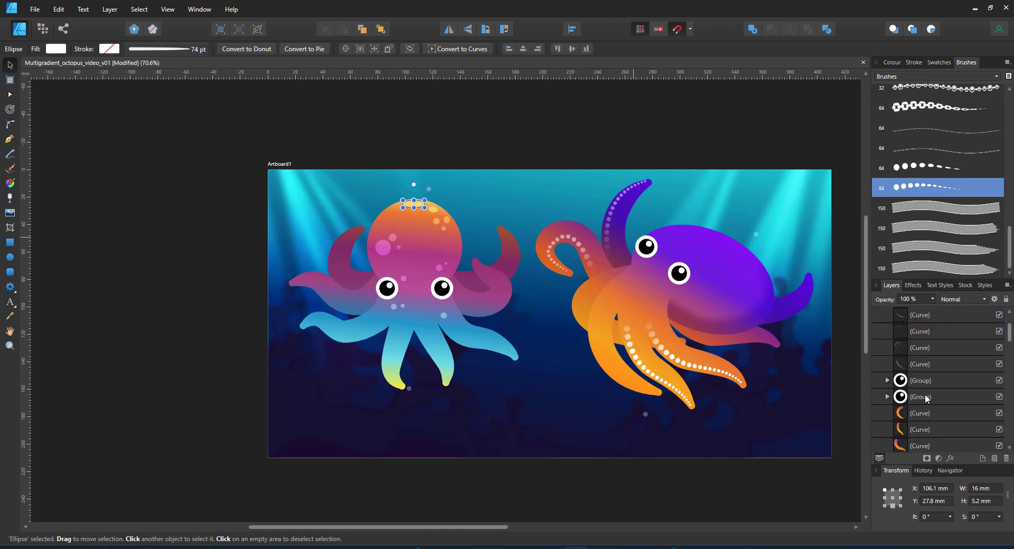
scroll(925, 354, up, 2)
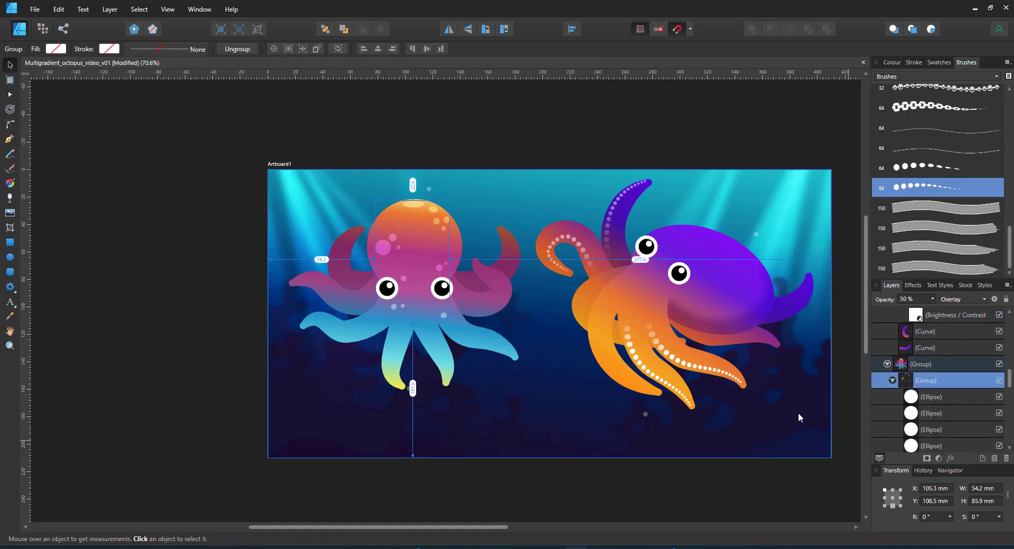
click(727, 249)
scroll(939, 349, up, 3)
click(936, 332)
key(ctrl+v)
drag(443, 220, 716, 249)
Rearrange the copied highlight spots and small bubbles across the purple head and beside the eye
scroll(696, 306, up, 3)
double_click(622, 250)
drag(624, 253, 785, 264)
click(661, 312)
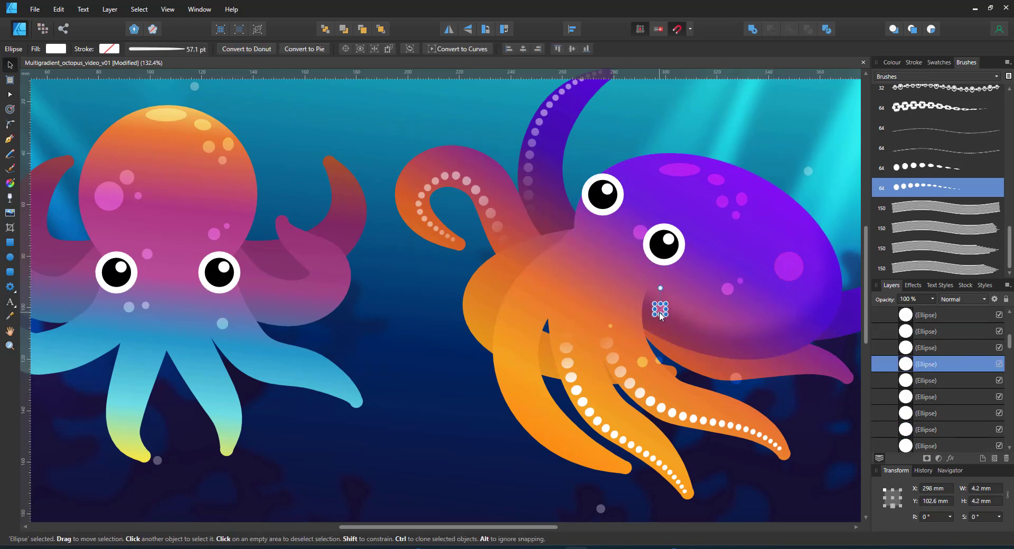
drag(680, 168, 666, 163)
drag(742, 200, 828, 282)
drag(642, 231, 686, 186)
click(639, 364)
drag(639, 364, 546, 289)
Lock all four sucker-dot curves in place
click(612, 332)
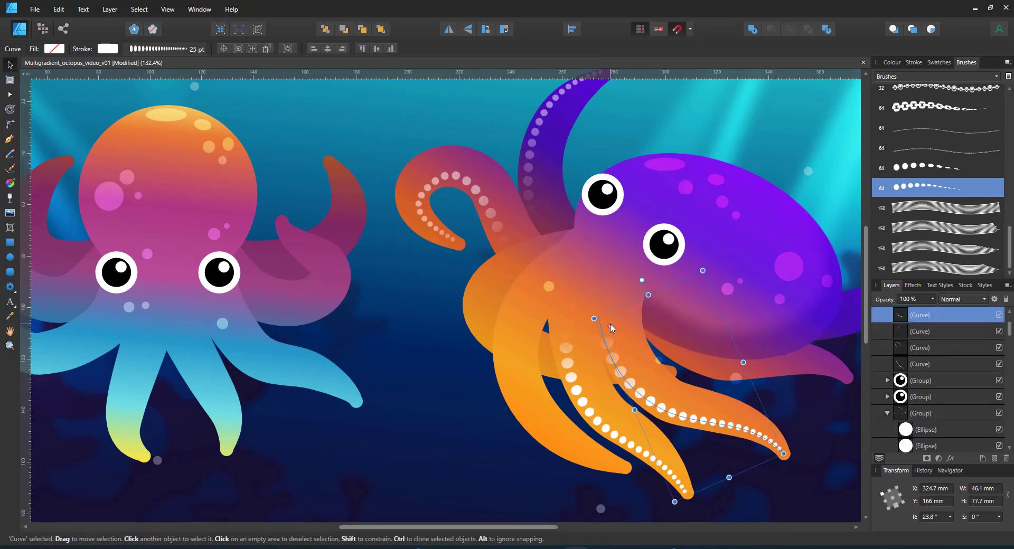
shift+click(921, 363)
key(ctrl+l)
Place, enlarge and flatten the remaining bubbles and spots on the purple head
click(610, 326)
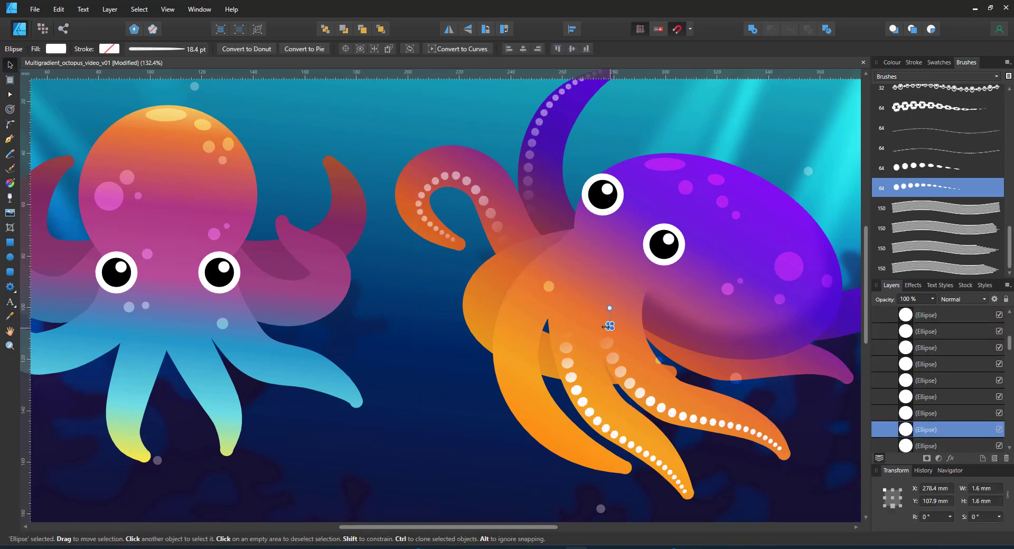
drag(659, 360, 684, 308)
drag(737, 378, 768, 196)
drag(686, 188, 798, 328)
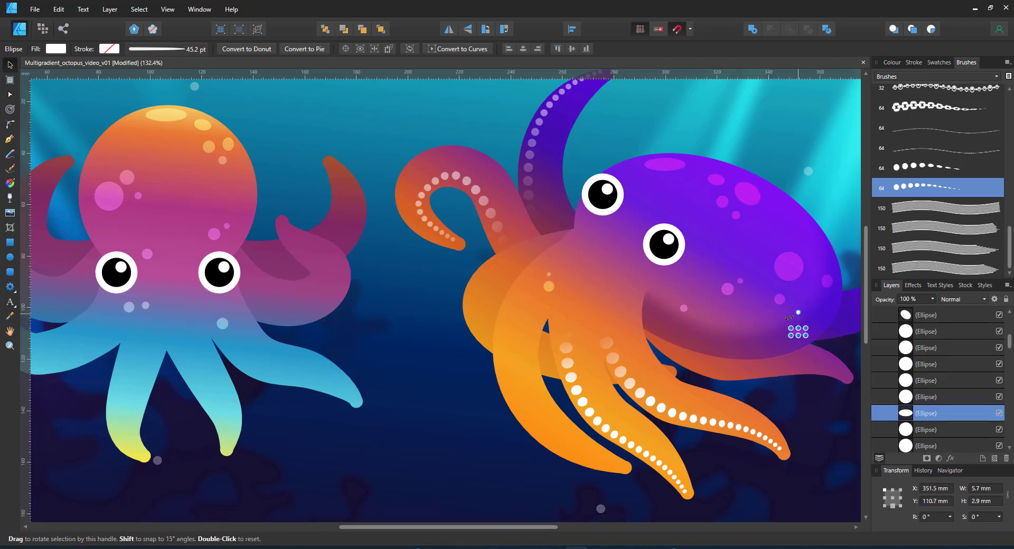
key(ctrl+0)
click(400, 87)
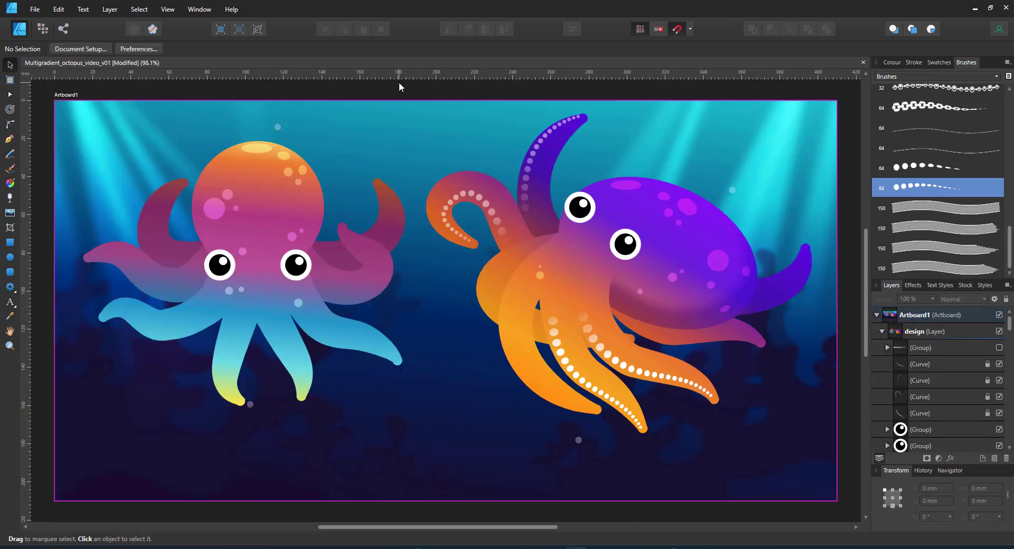
Unlock the sucker-dot curves and group every part of the purple octopus
drag(399, 84, 824, 482)
click(946, 364)
shift+click(954, 414)
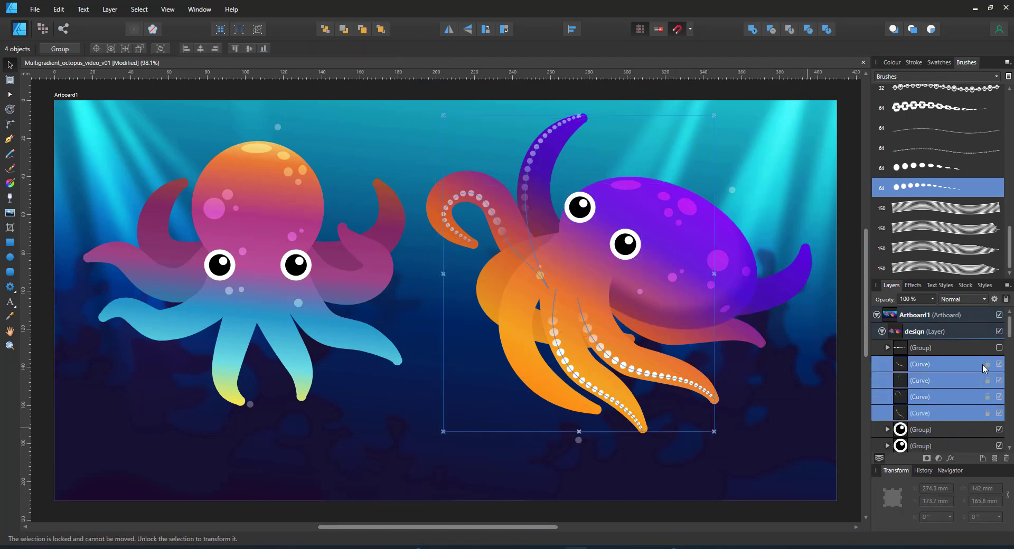
click(988, 413)
drag(845, 99, 371, 468)
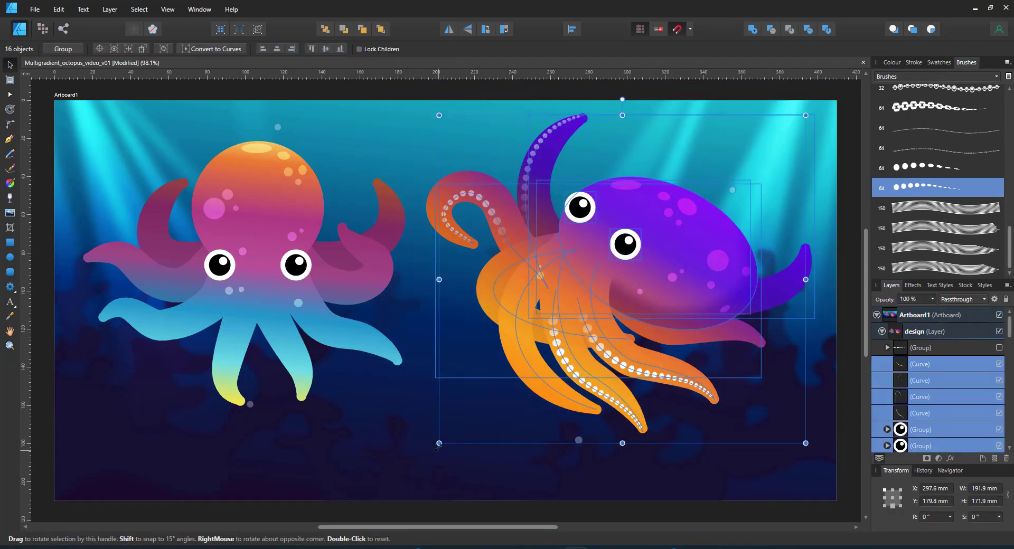
key(ctrl+g)
Scale the octopus group down to about 144.4 × 125.3 mm
drag(435, 115, 483, 158)
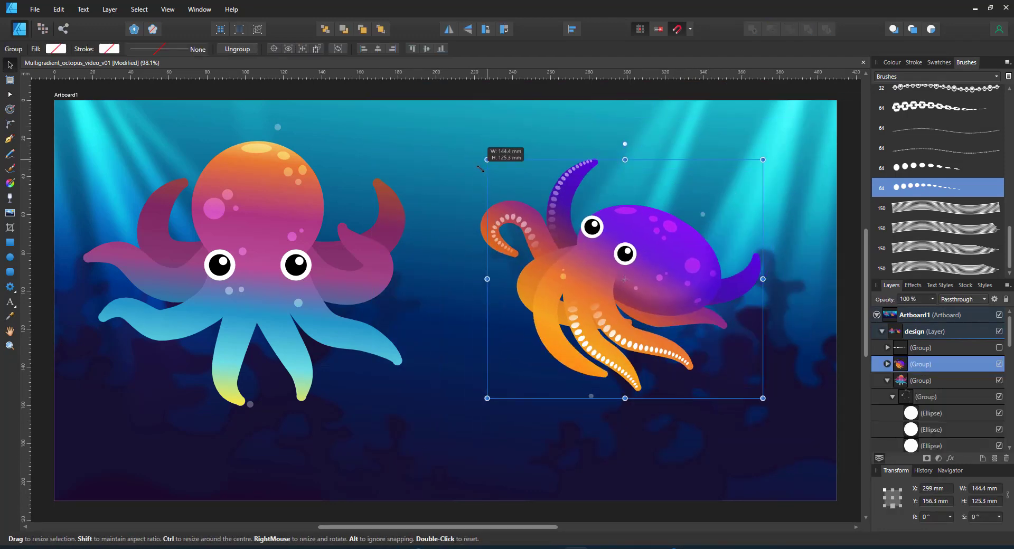
drag(628, 271, 638, 341)
click(763, 493)
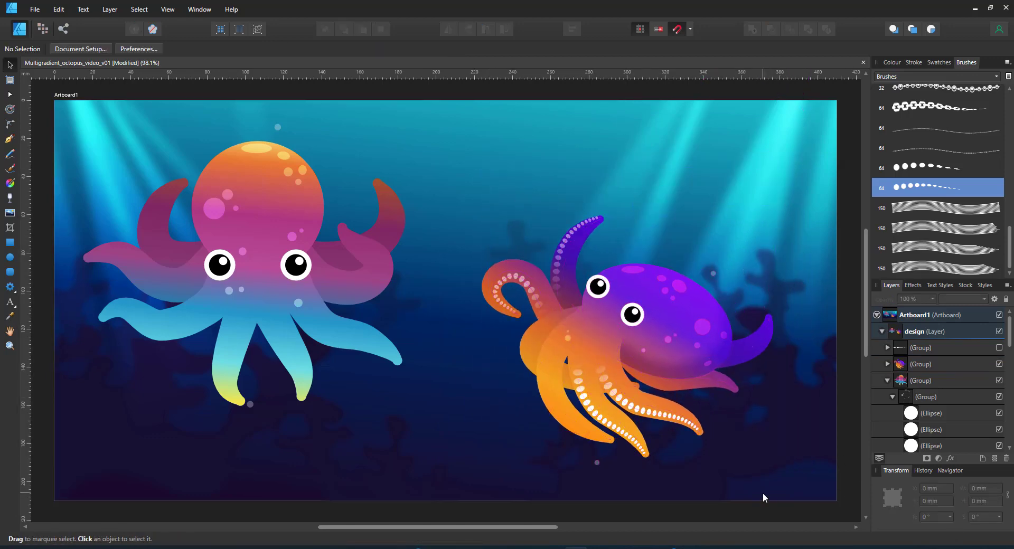
double_click(638, 408)
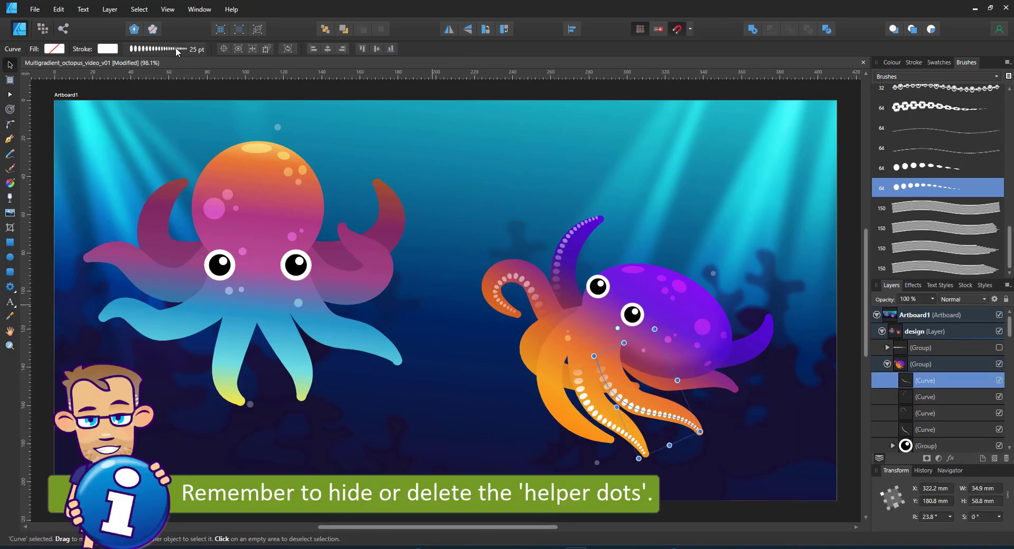
Find and delete the extra overlapping sucker-dot curve on the orange tentacle
click(175, 49)
click(581, 423)
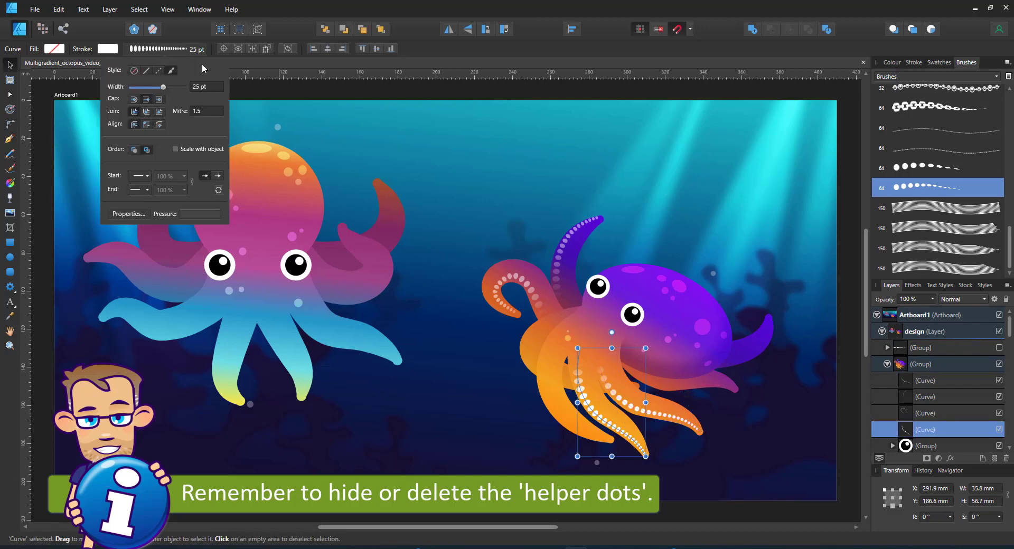
click(499, 280)
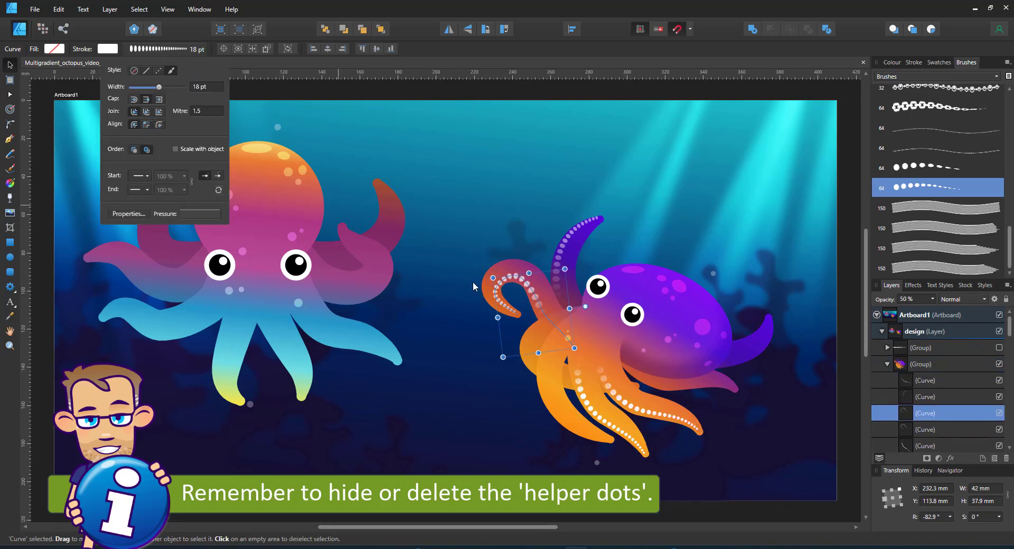
click(923, 431)
key(Delete)
Set the purple tentacle's dots to 25 pt stroke and fade them toward the tip
click(563, 235)
click(176, 49)
click(206, 88)
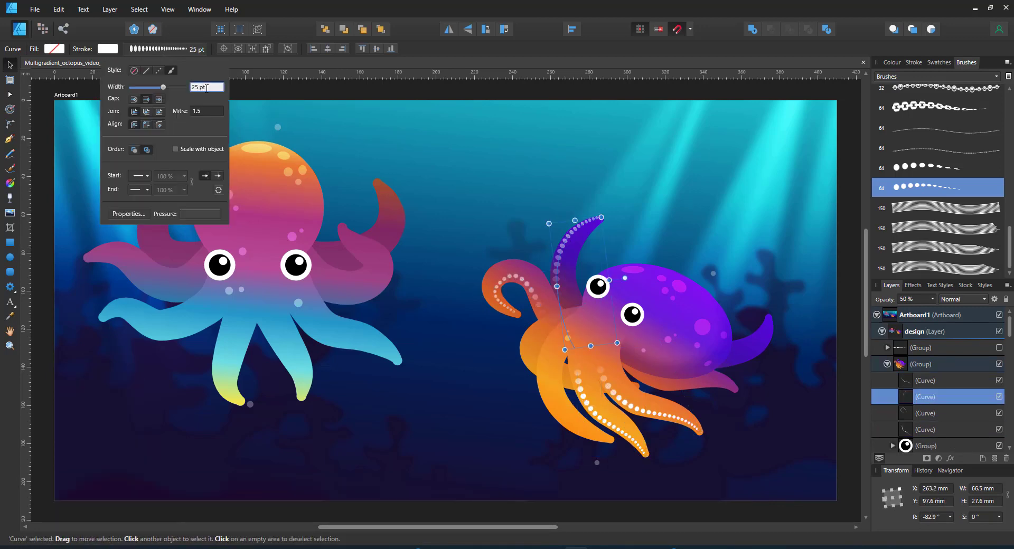
click(10, 197)
drag(579, 239, 568, 300)
drag(586, 240, 596, 217)
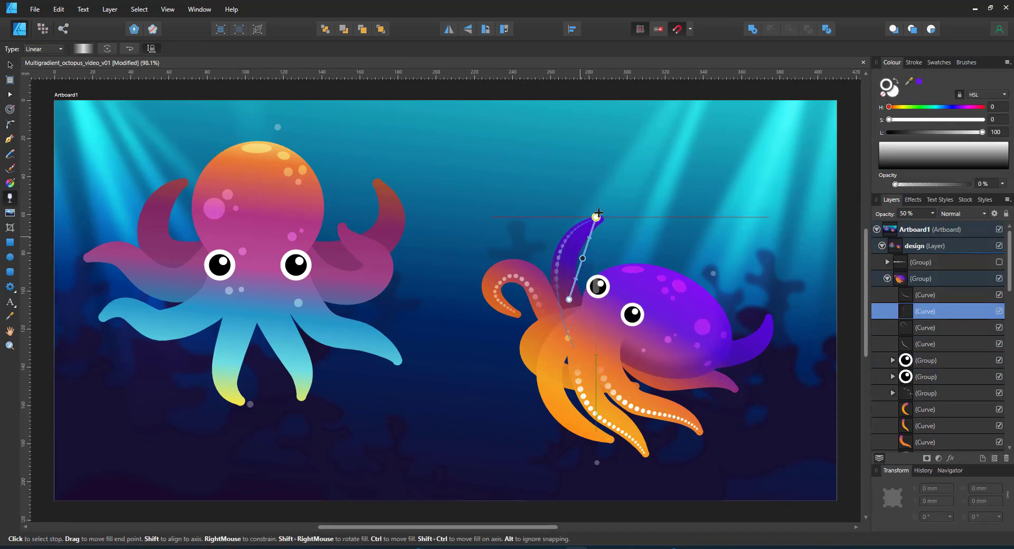
click(765, 293)
Select the top bubble, the yellow tentacle and the bubble near its tip, then deselect
click(279, 129)
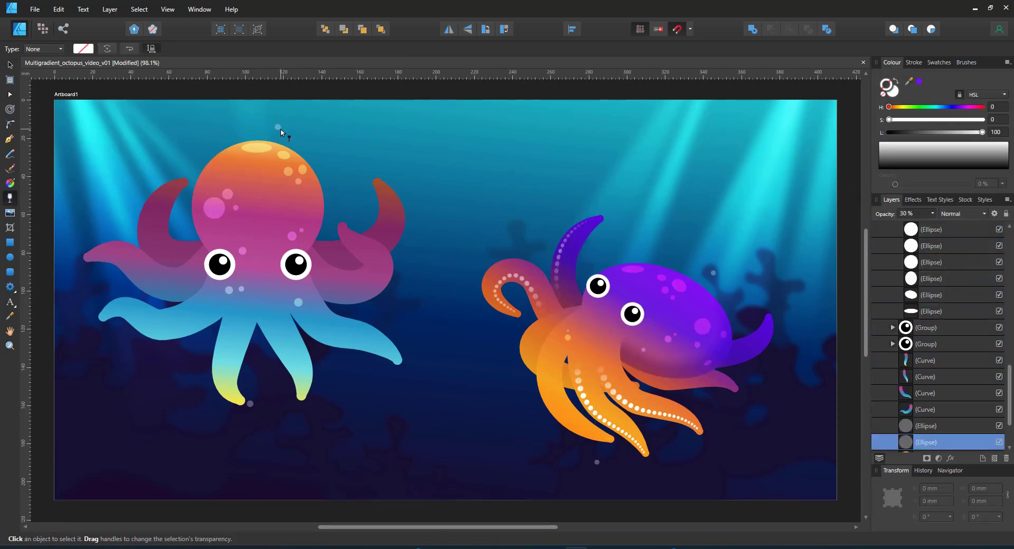
key(v)
shift+click(242, 398)
click(970, 430)
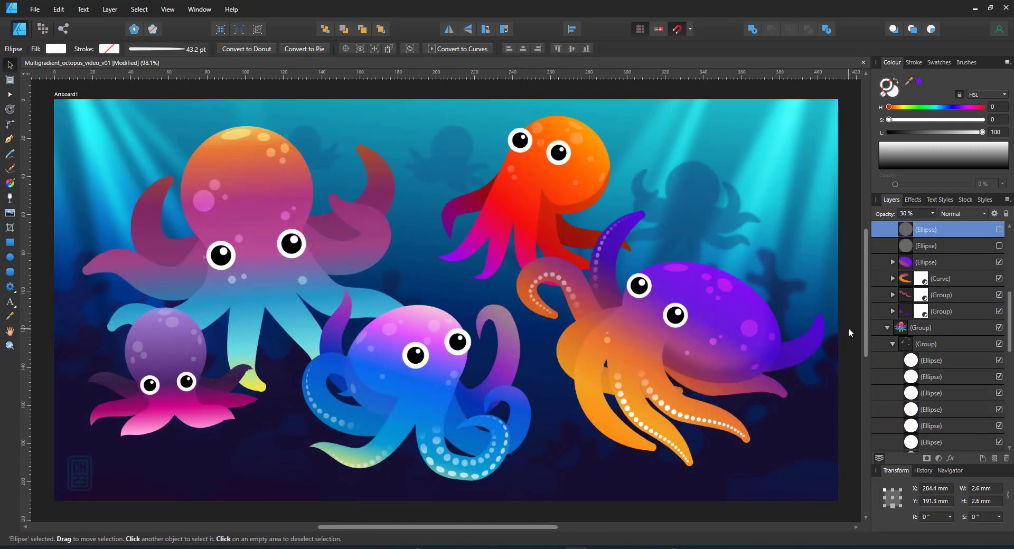
click(849, 329)
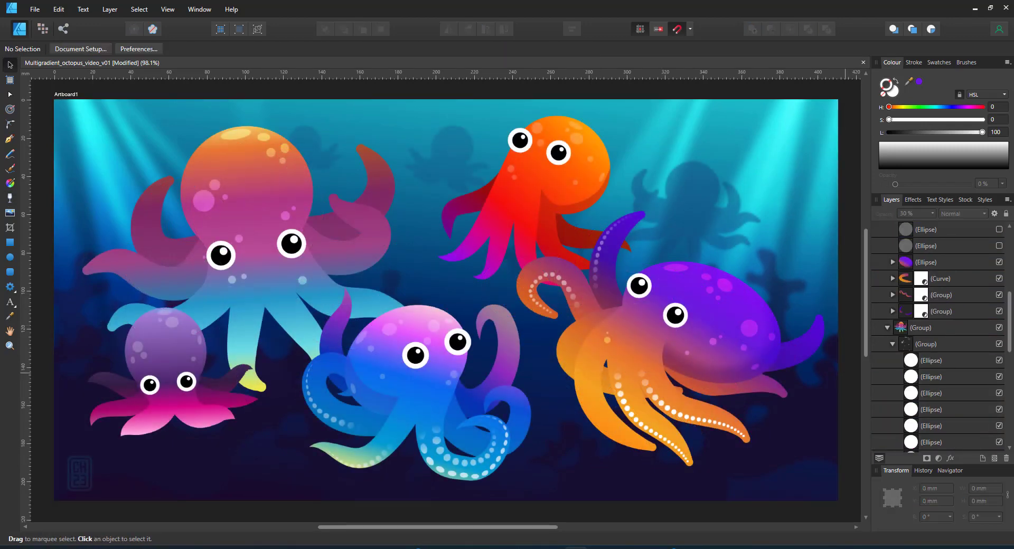